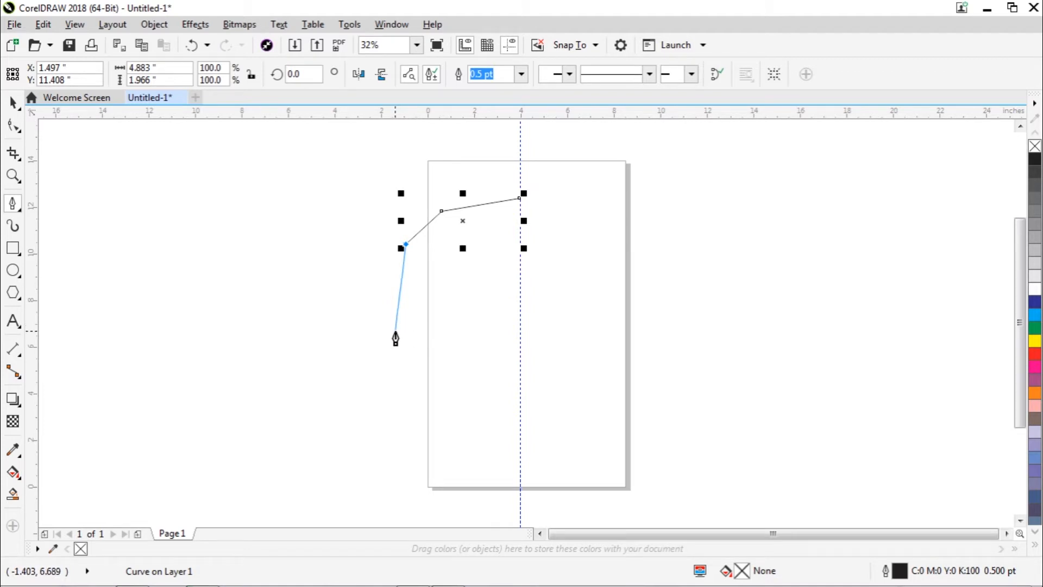
Step: Extend the open outline with straight Pen segments down the side and back to the vertical guideline, finishing the left half of the shield
left_click(396, 329)
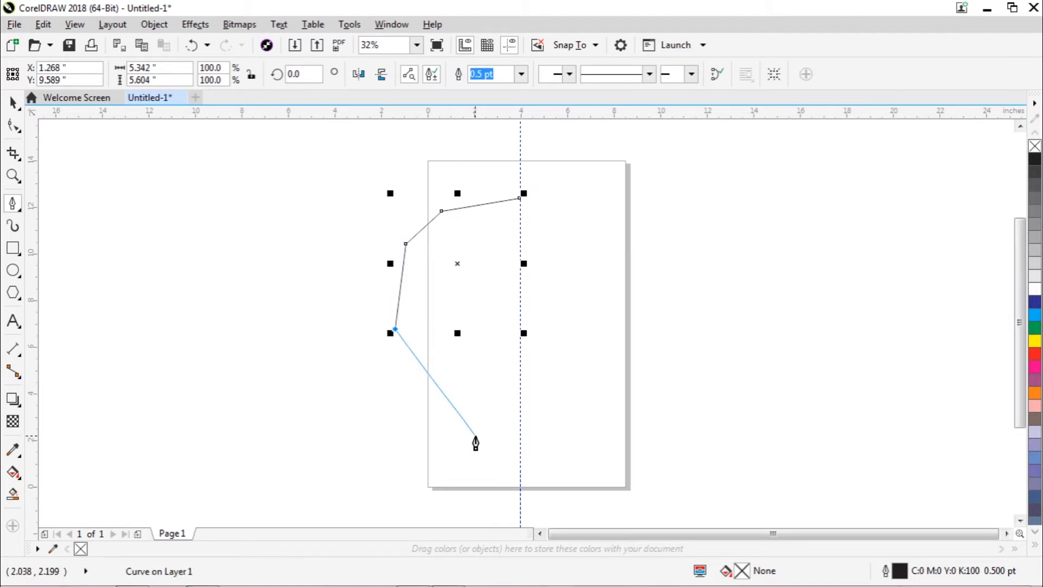
left_click(520, 422)
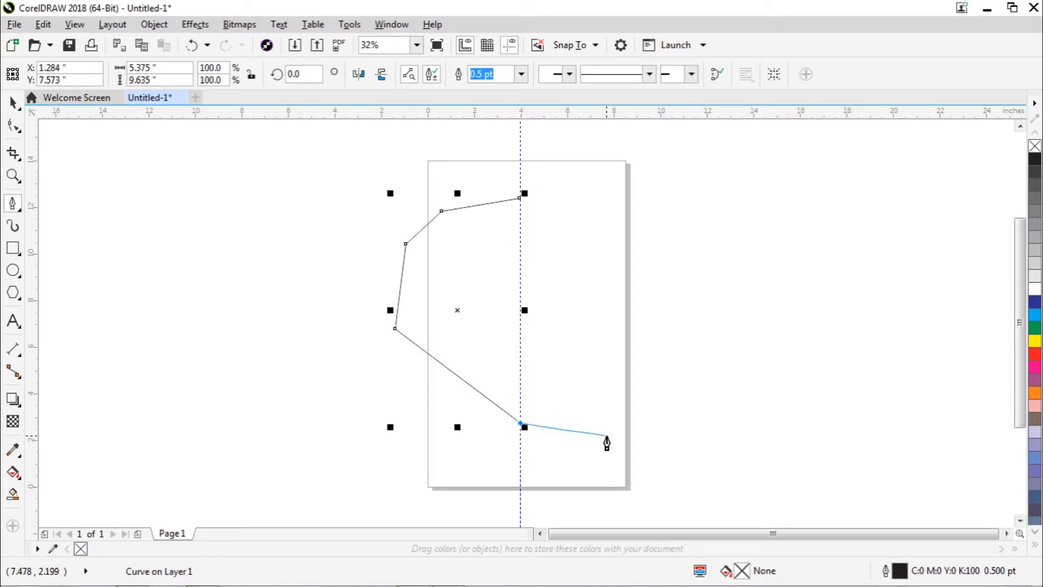
double_click(522, 423)
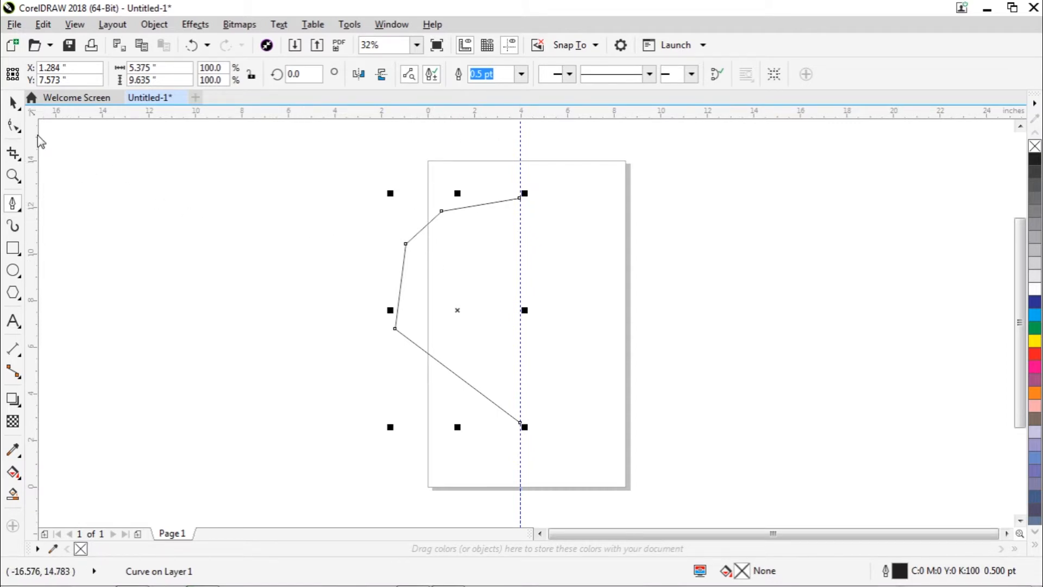
Step: Convert the top straight segment of the half shield to a curve and bow it downward with its control handles
left_click(13, 126)
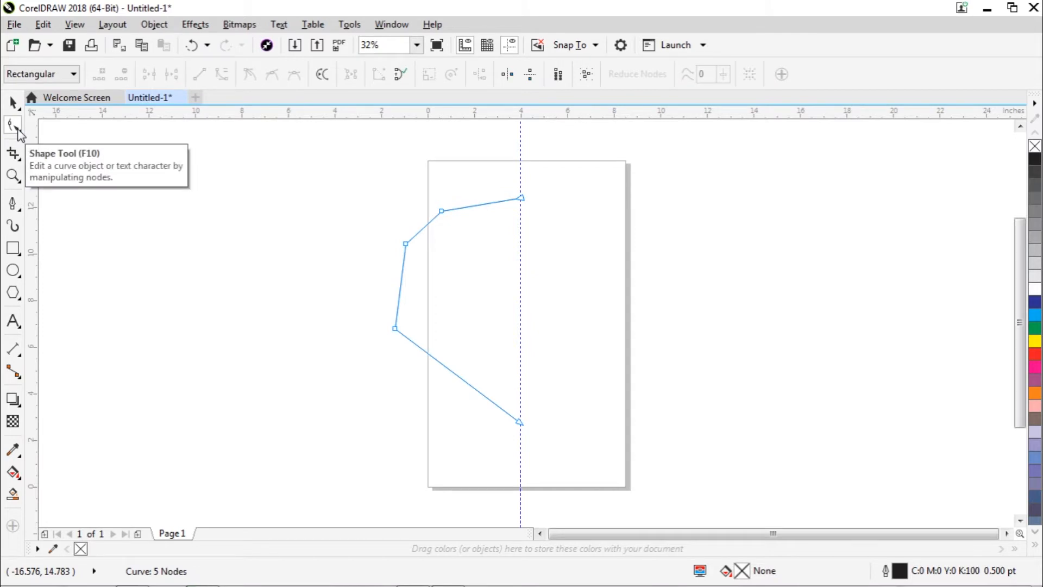
left_click(13, 101)
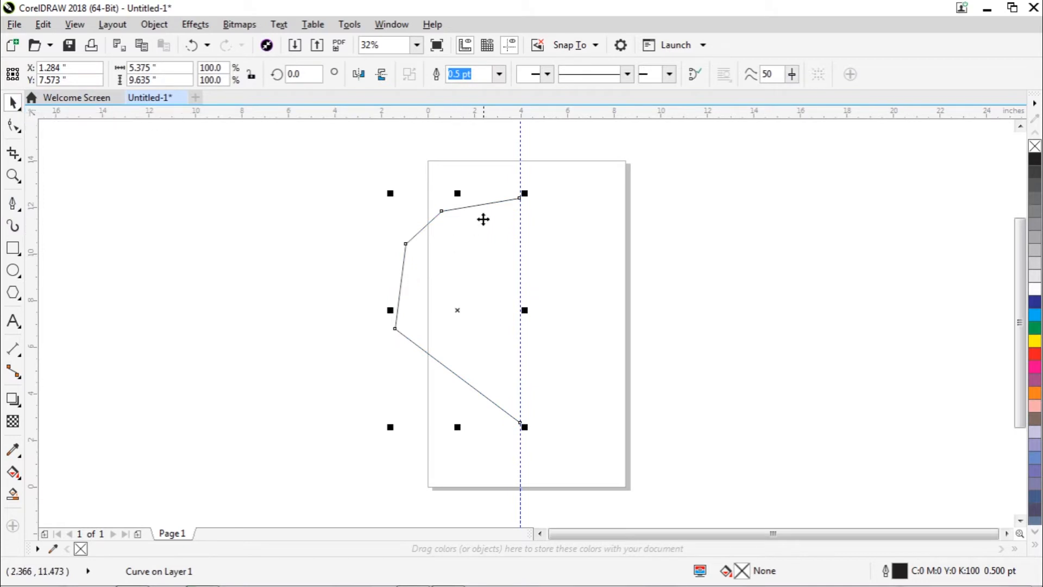
left_click(13, 126)
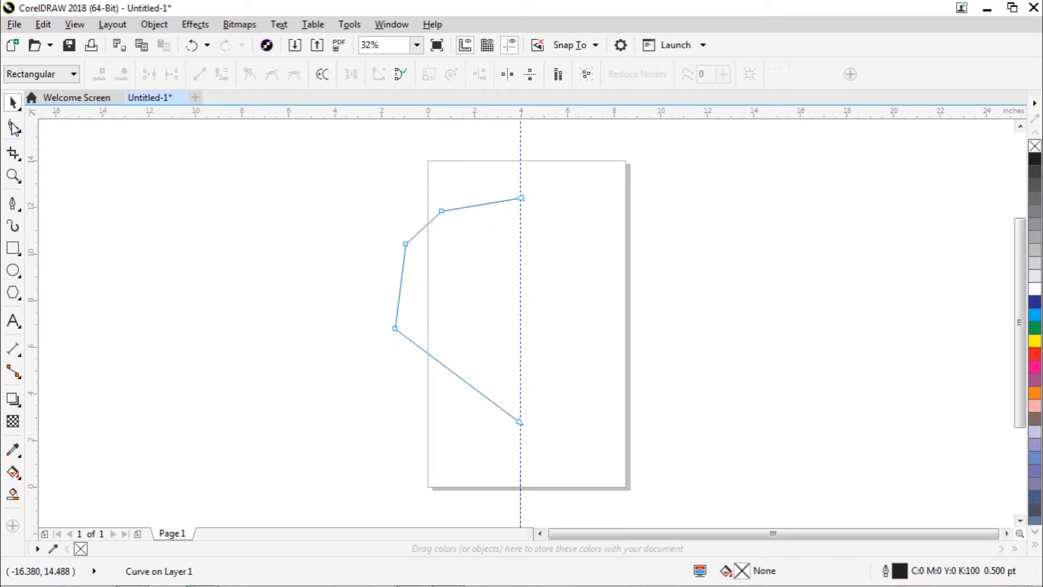
left_click(476, 205)
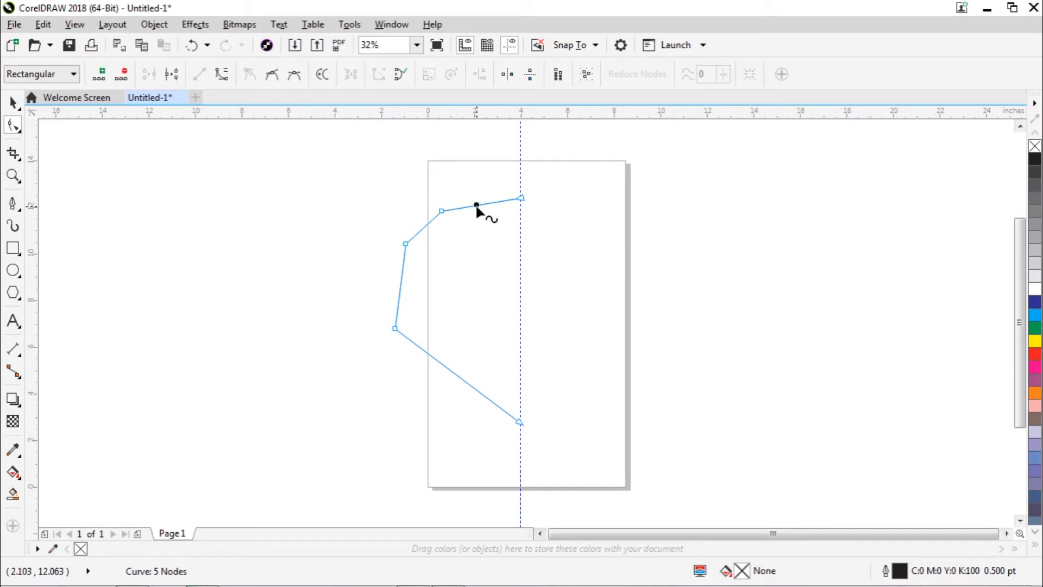
left_click(222, 75)
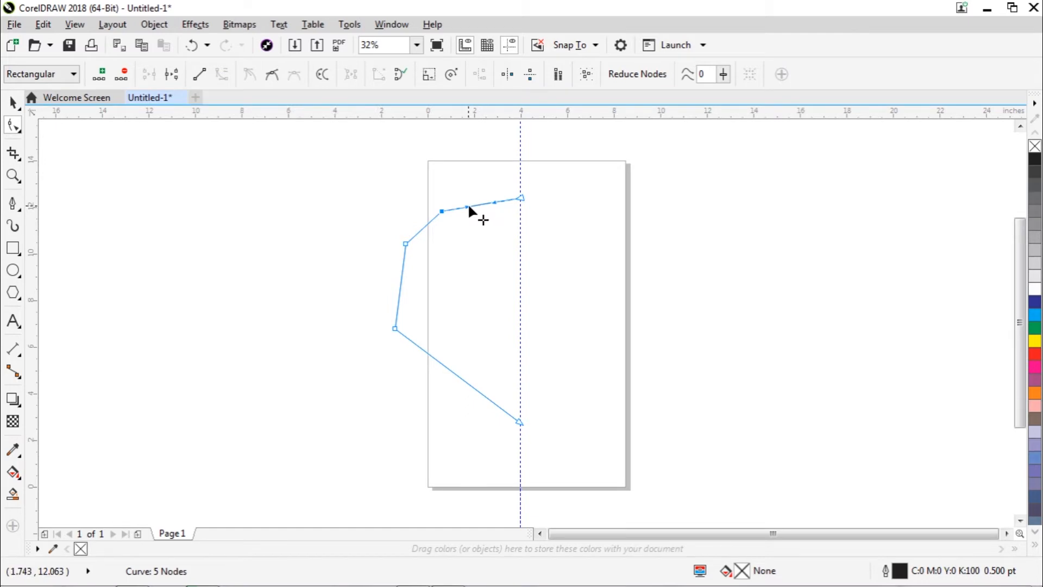
left_click_drag(468, 206, 500, 218)
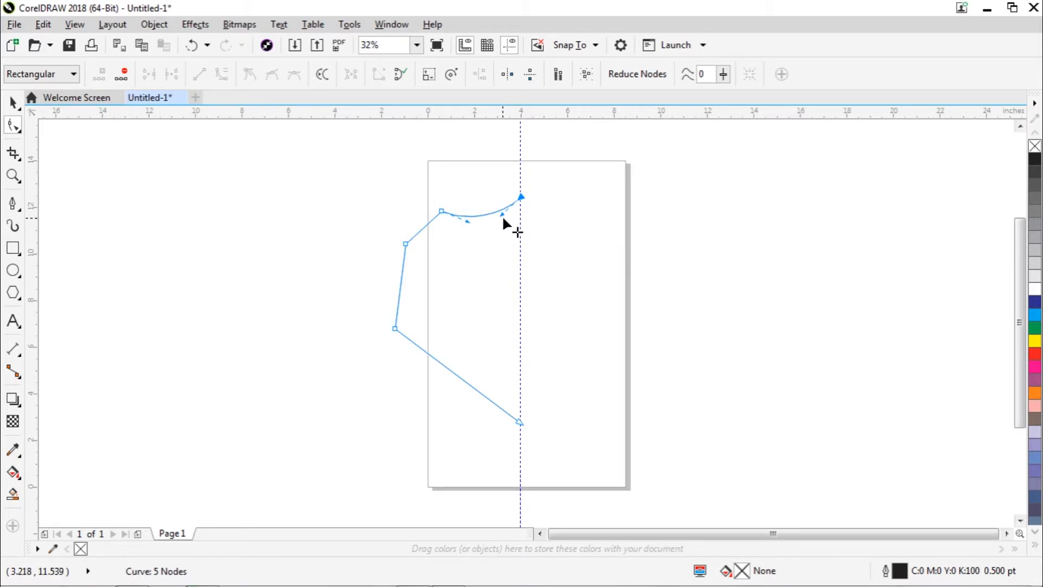
left_click(503, 216)
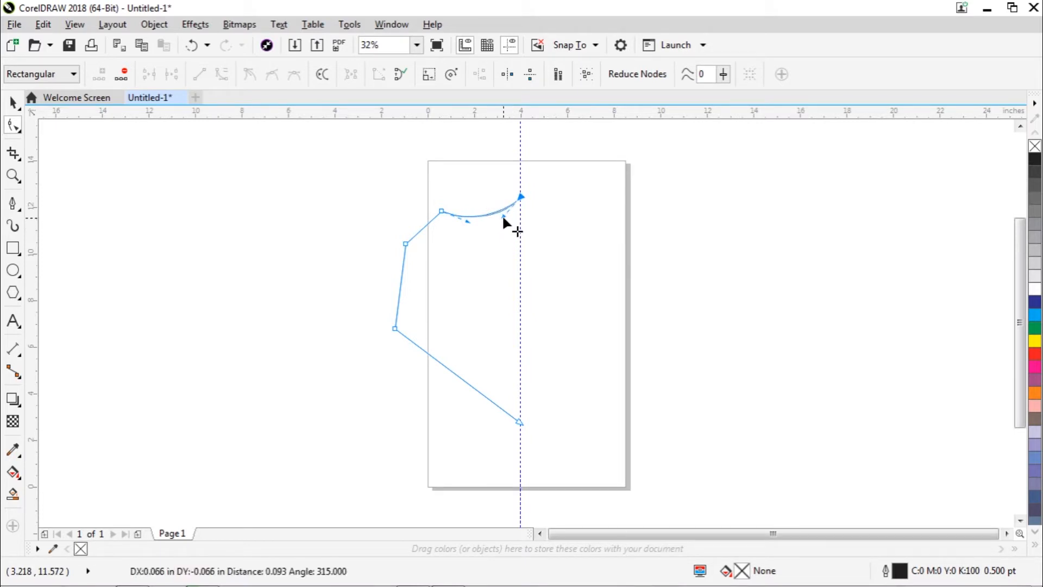
left_click(470, 223)
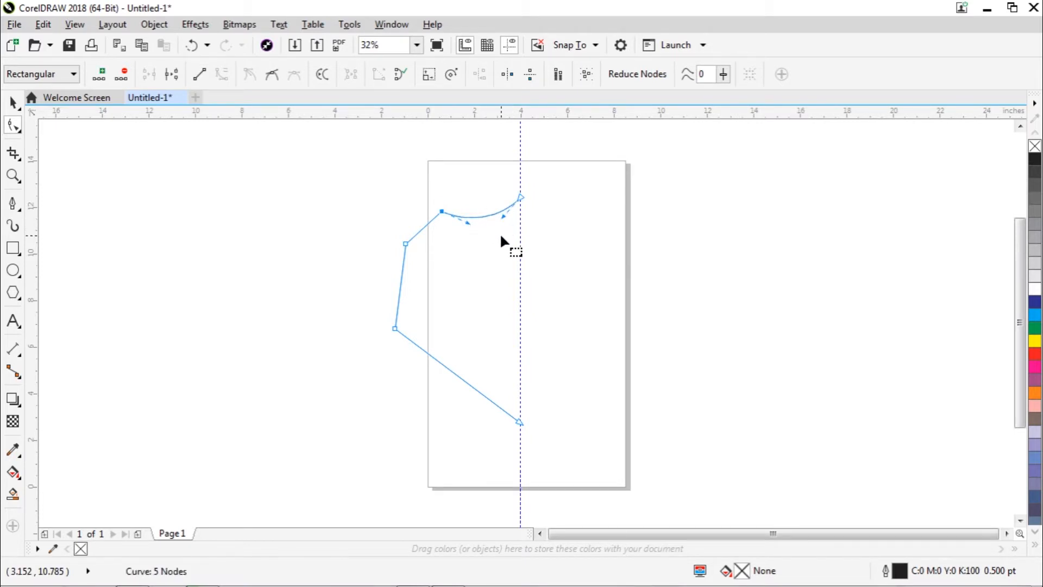
Step: Convert the half shield's side segment to a curve, bow it inward and shift its lower corner node slightly inward
left_click(400, 285)
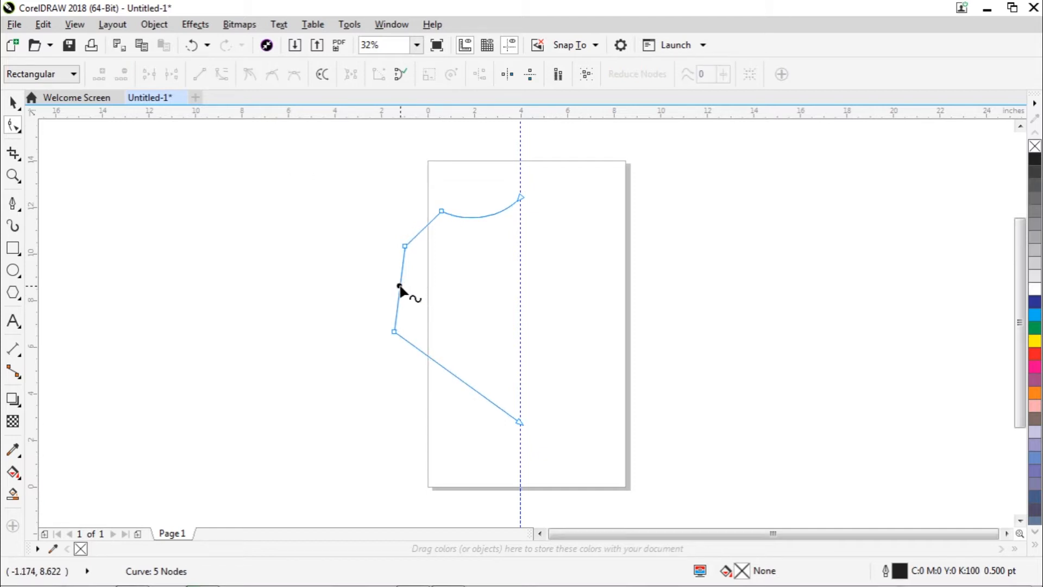
left_click(400, 286)
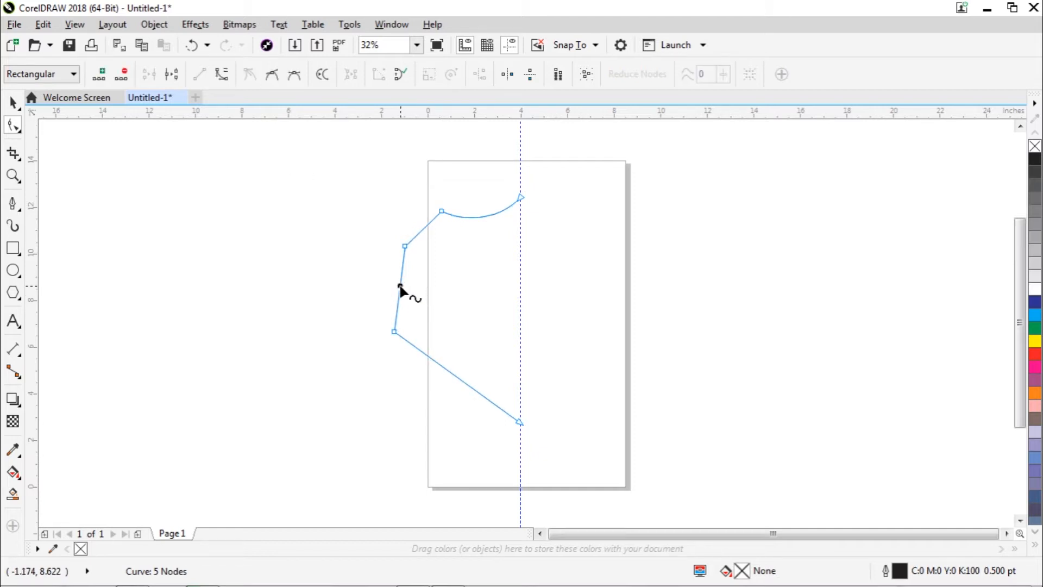
left_click(222, 76)
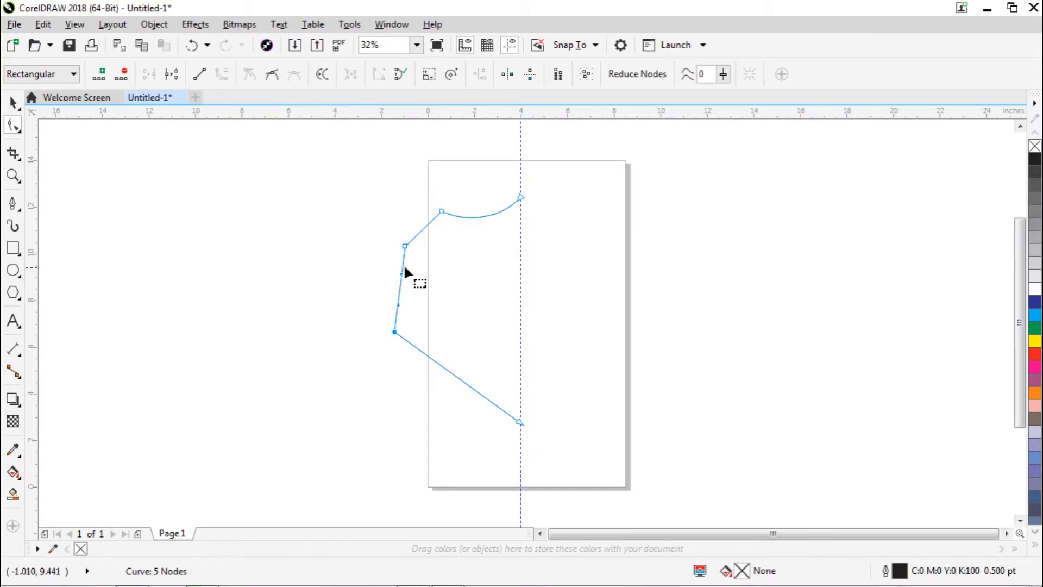
left_click_drag(402, 279, 425, 312)
left_click_drag(396, 331, 406, 333)
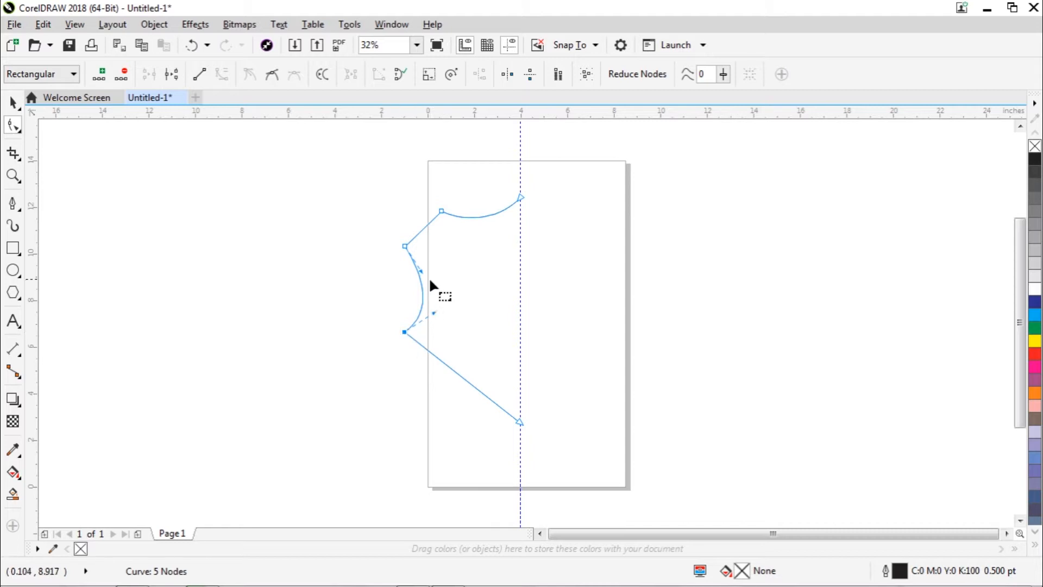
left_click_drag(421, 273, 431, 270)
left_click(477, 349)
Step: Convert the bottom segment to a curve, bow it outward and lower its end node along the guideline
scroll(447, 390, "up", 1)
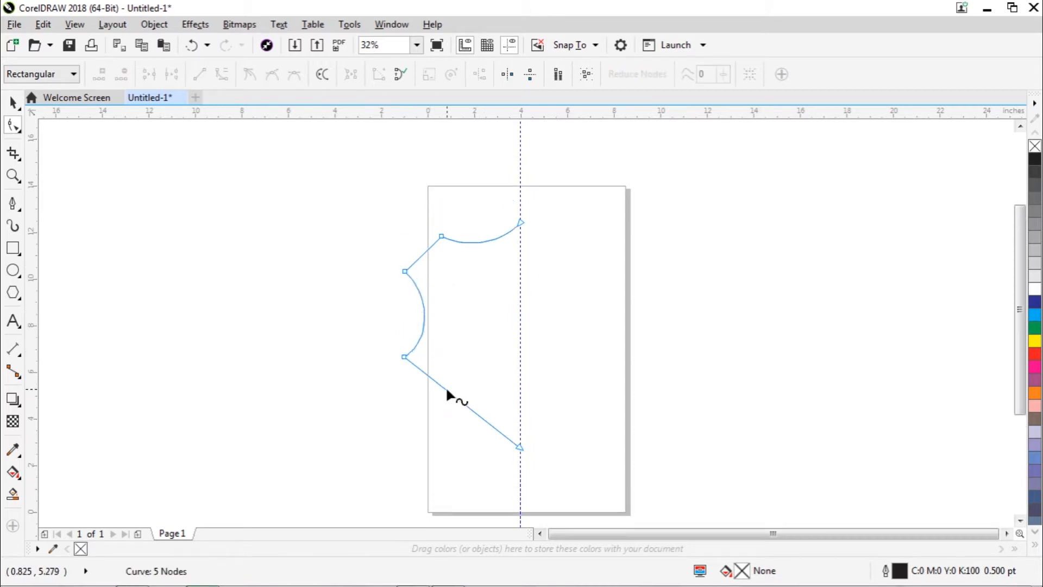
left_click(453, 396)
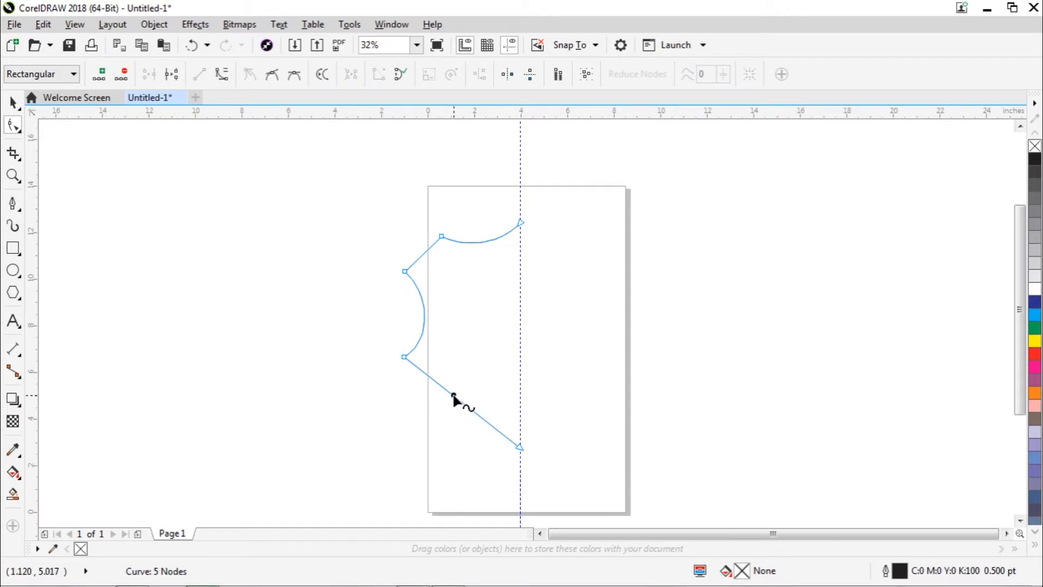
left_click(222, 74)
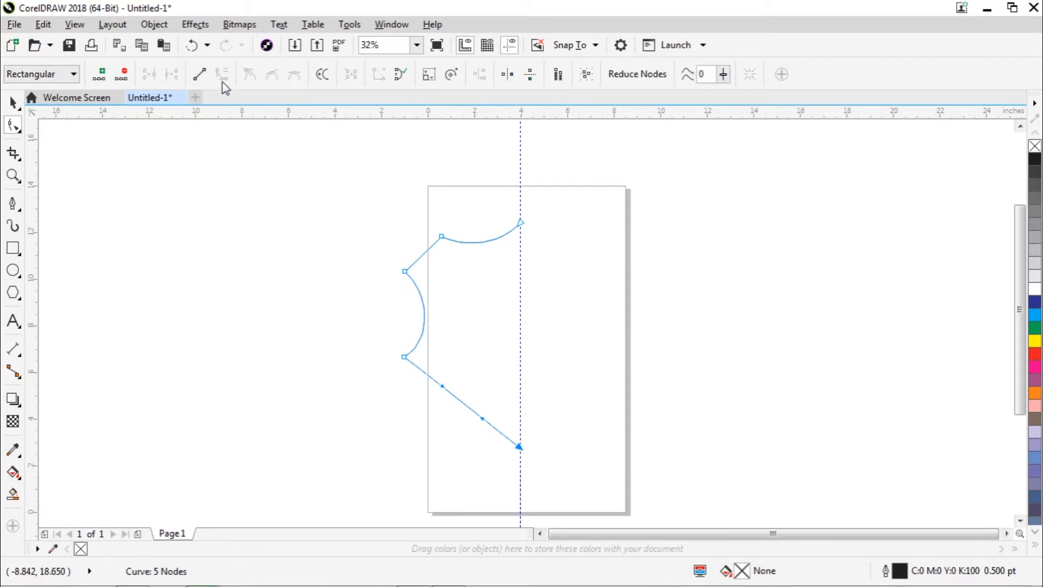
left_click_drag(444, 387, 470, 438)
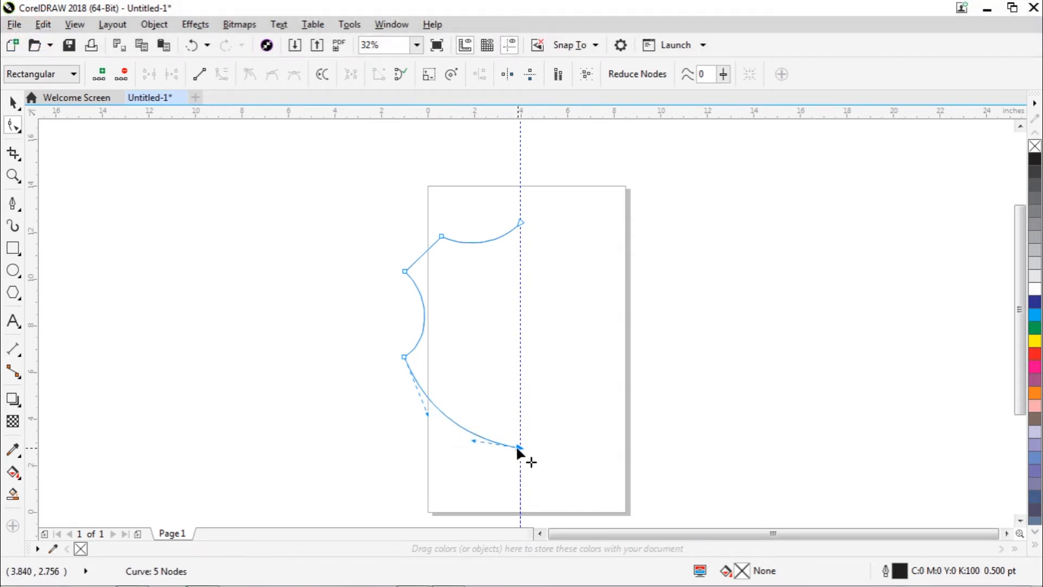
left_click_drag(516, 446, 464, 445)
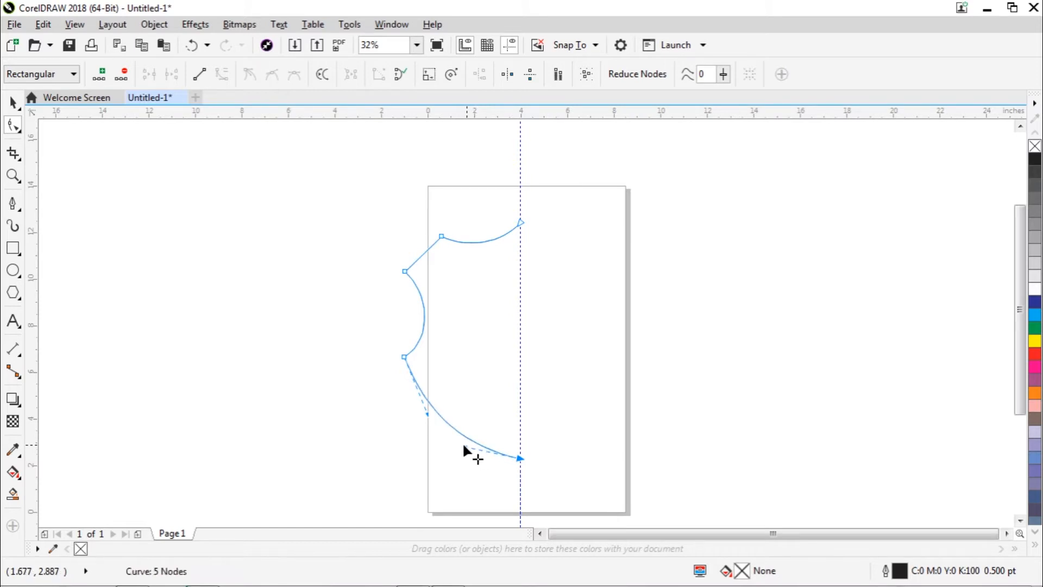
Step: Make a horizontally mirrored copy of the half shield on the other side of the guideline
left_click(13, 102)
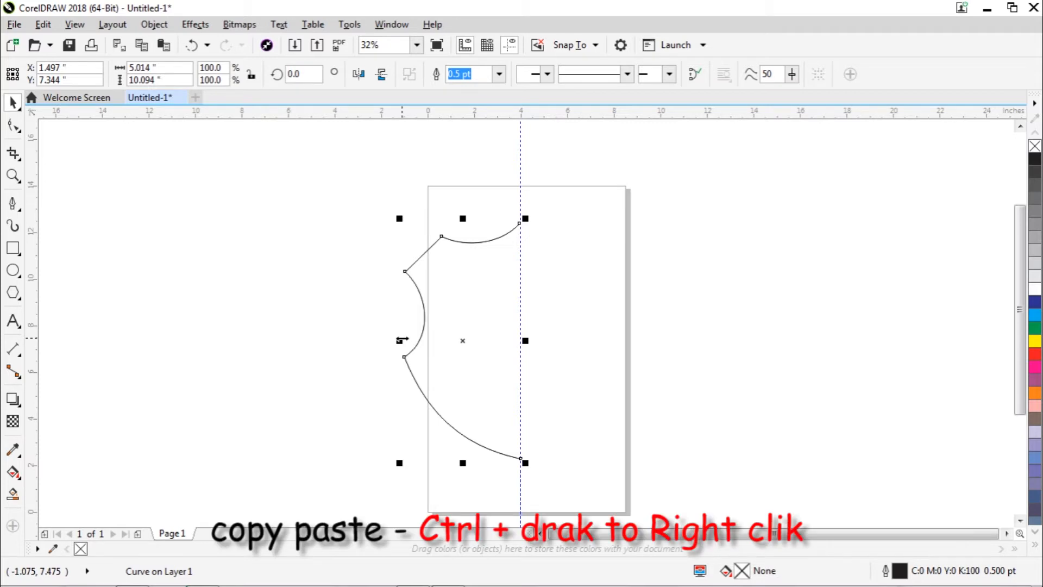
left_click_drag(400, 340, 552, 357)
right_click(552, 357)
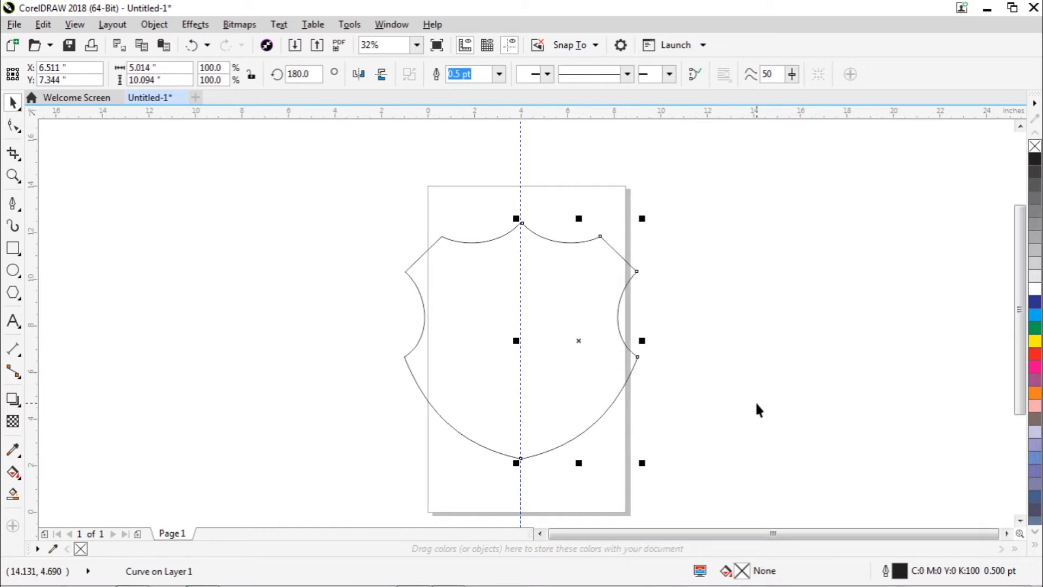
Step: Select both shield halves and weld them into one curve object
left_click(14, 104)
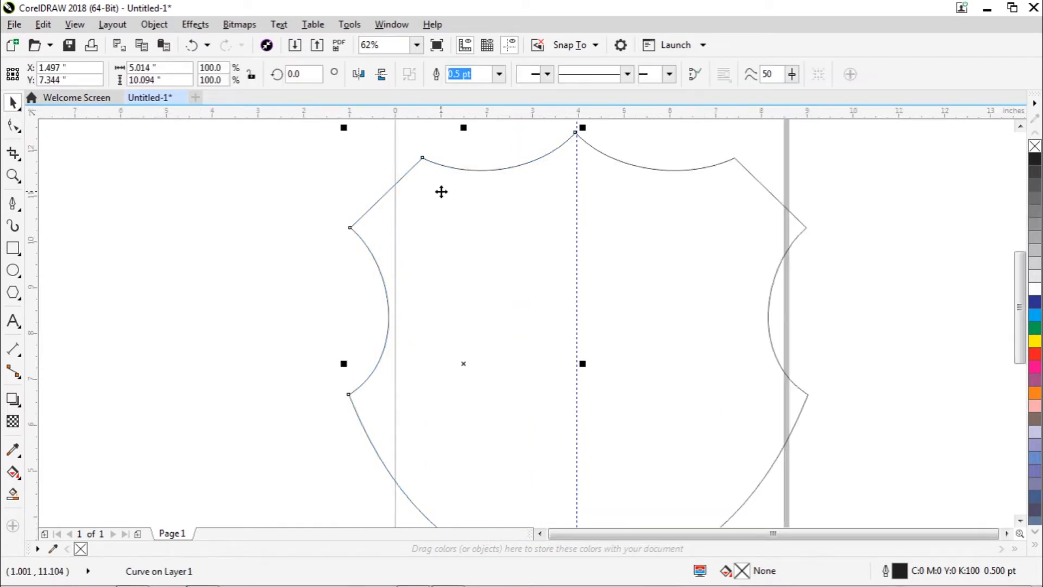
left_click_drag(278, 124, 874, 478)
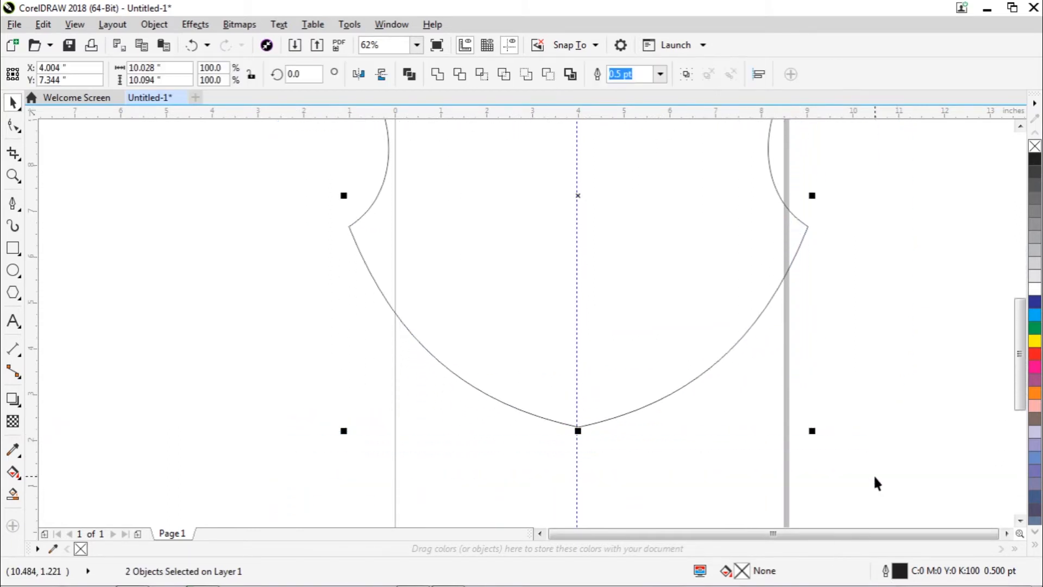
left_click(436, 75)
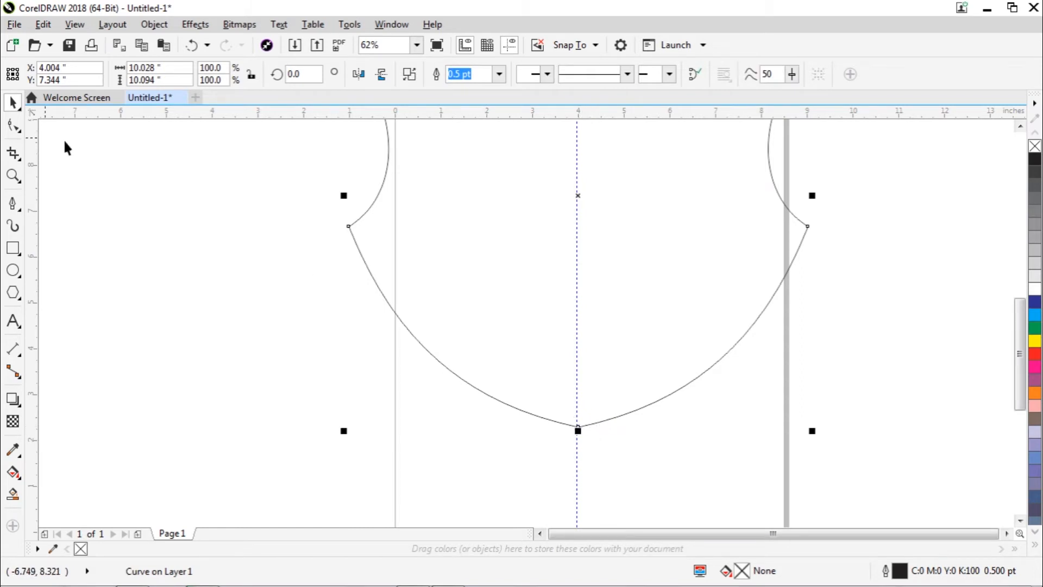
Step: Join the two open end nodes at the bottom tip of the shield into one node
left_click(19, 129)
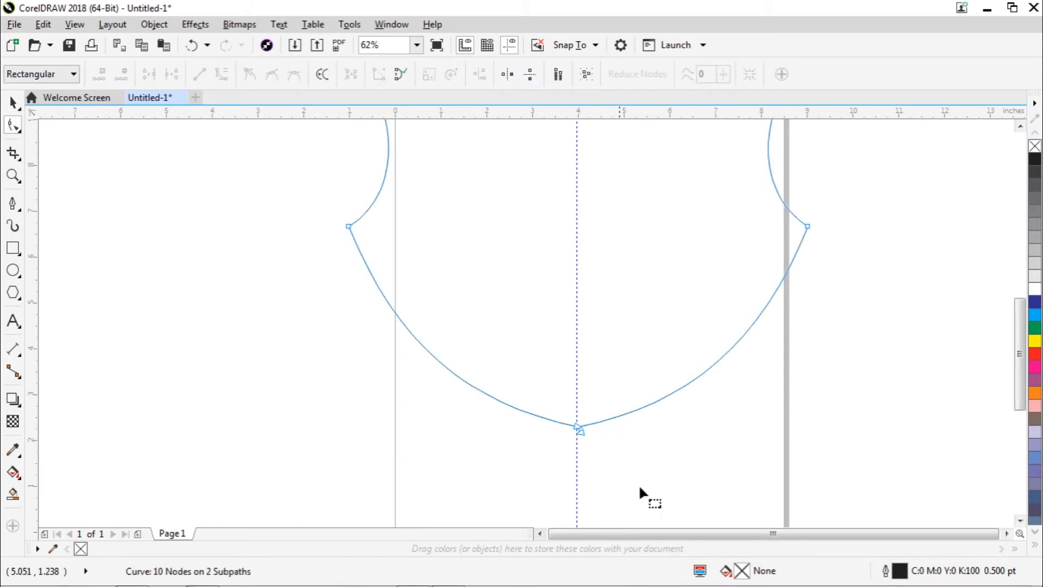
left_click(578, 427)
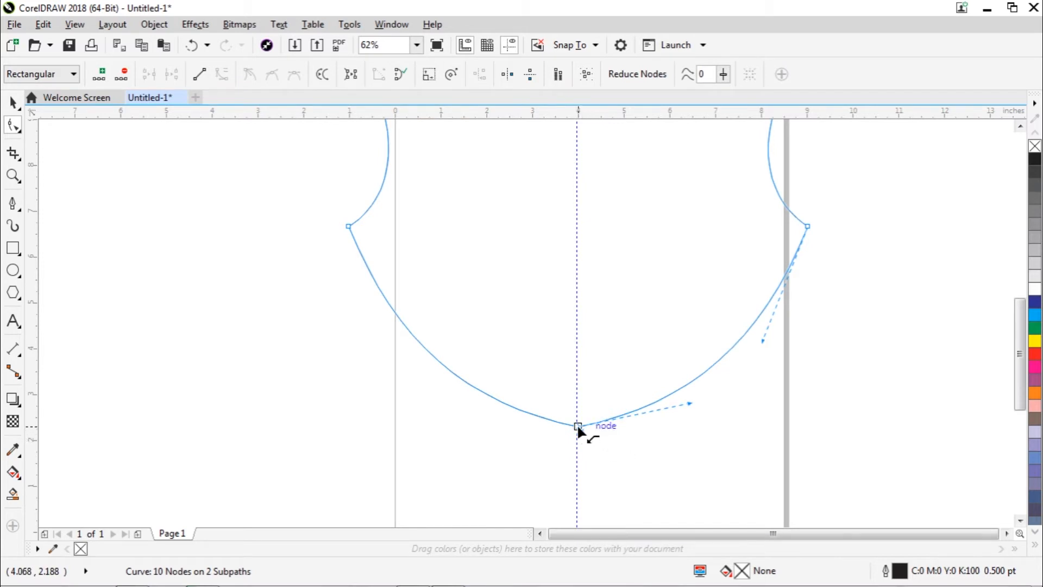
left_click_drag(581, 432, 577, 427)
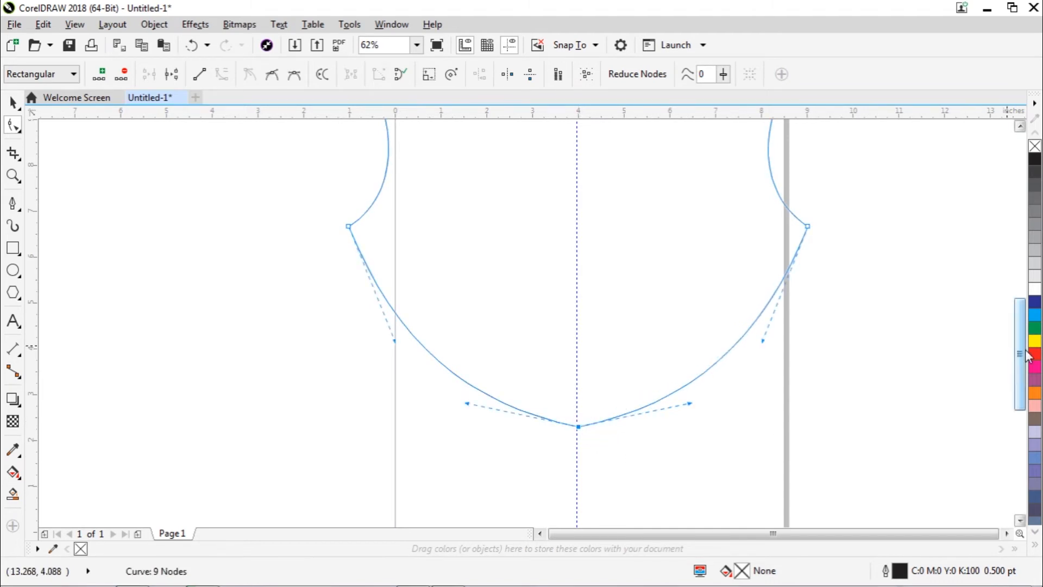
Step: Join the two open end nodes at the shield's top centre peak to close the outline
left_click_drag(1018, 360, 1019, 271)
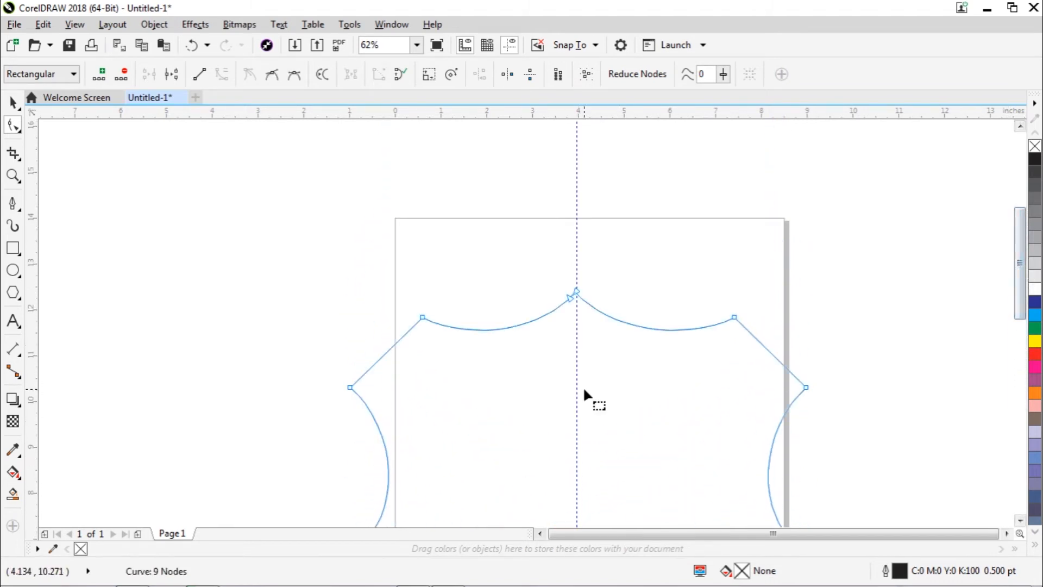
left_click(575, 292)
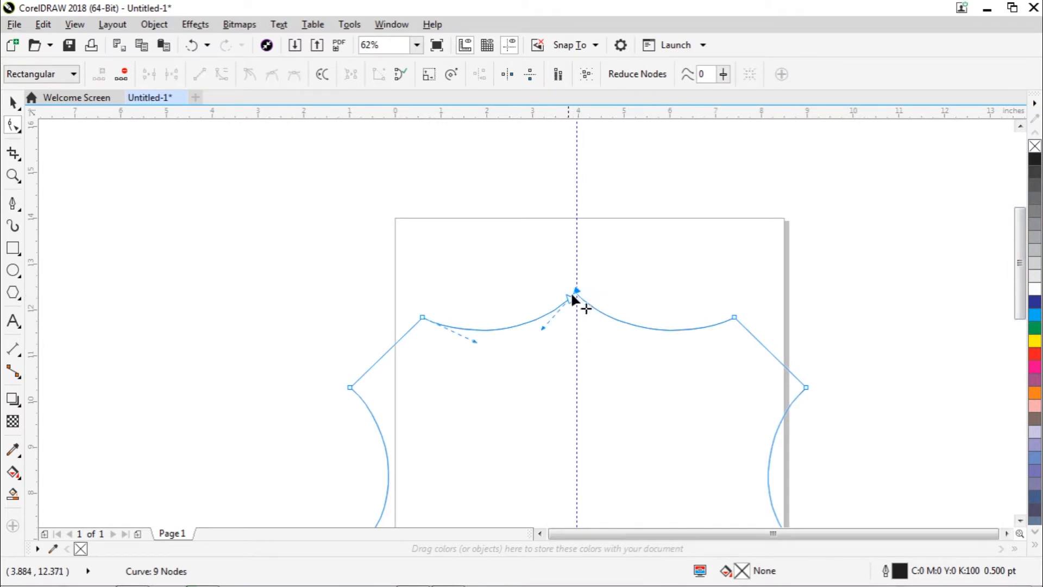
left_click(574, 296)
left_click_drag(574, 296, 572, 291)
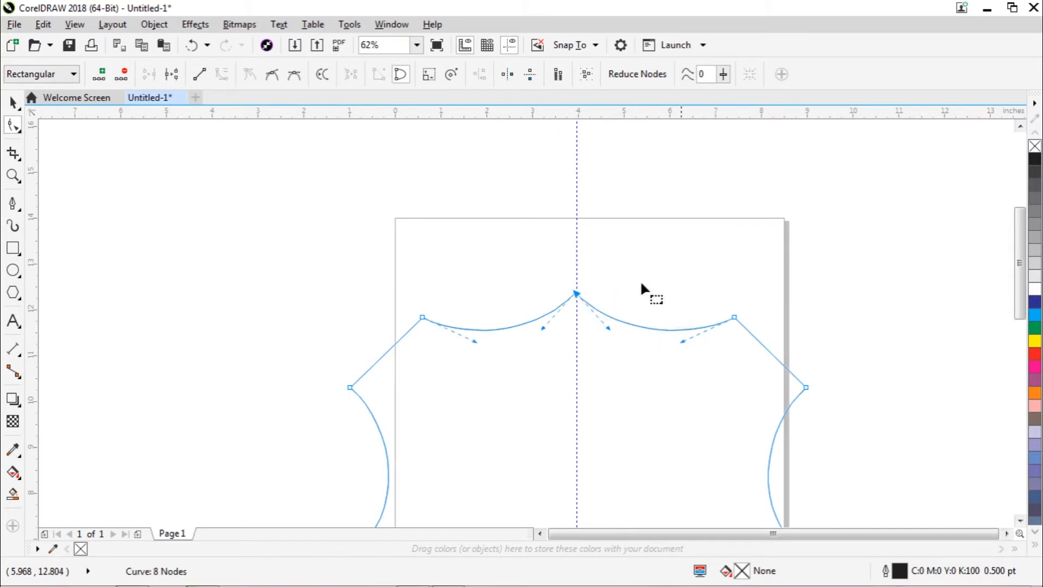
Step: Move the shield's top centre node exactly onto the vertical guideline
left_click_drag(1019, 233, 1008, 253)
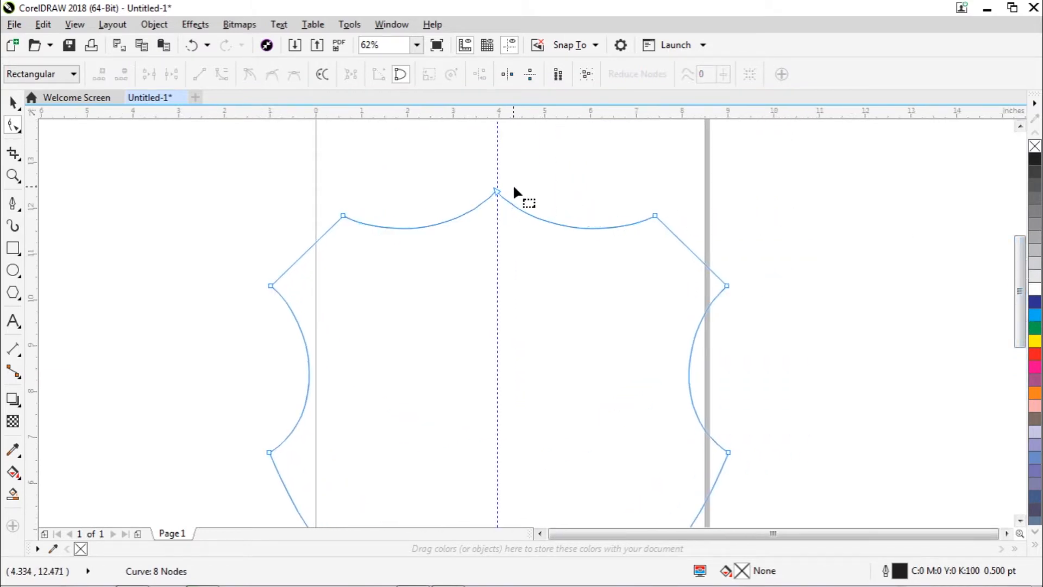
scroll(513, 185, "up", 2)
scroll(513, 186, "up", 1)
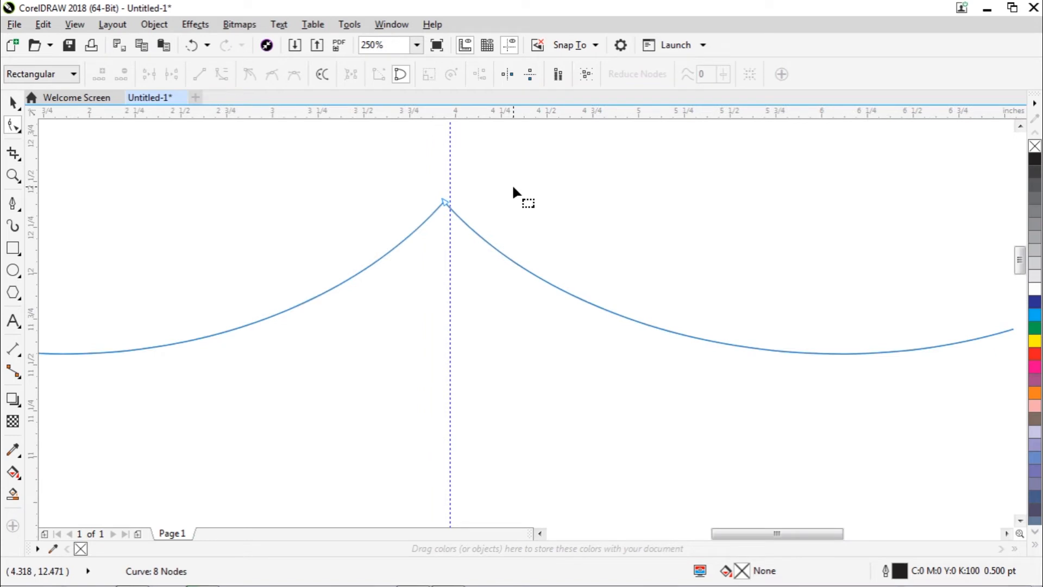
scroll(513, 186, "up", 1)
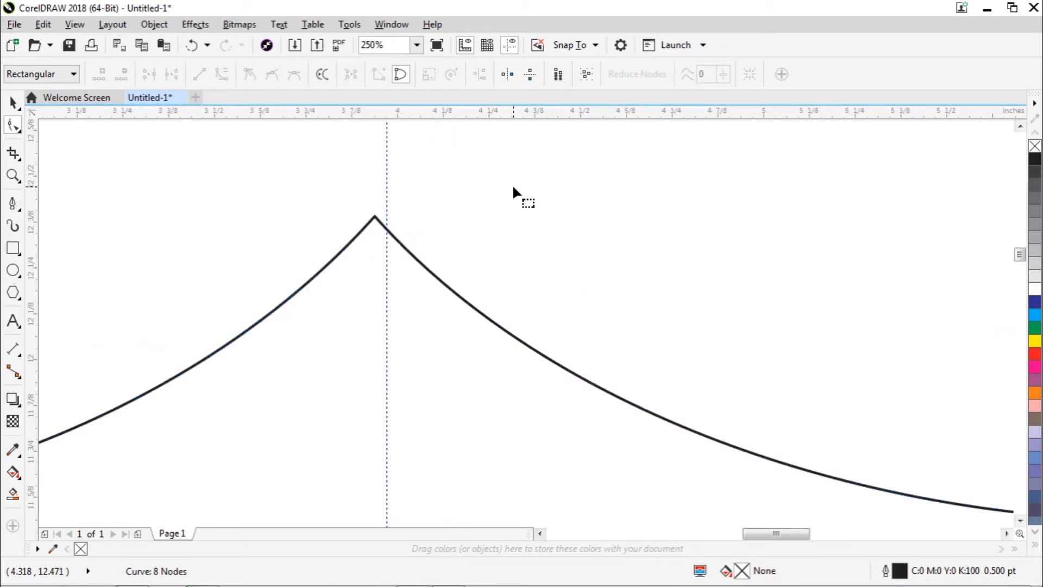
left_click(376, 215)
mouse_move(377, 214)
left_mouse_down()
mouse_move(392, 206)
mouse_move(387, 227)
left_mouse_up()
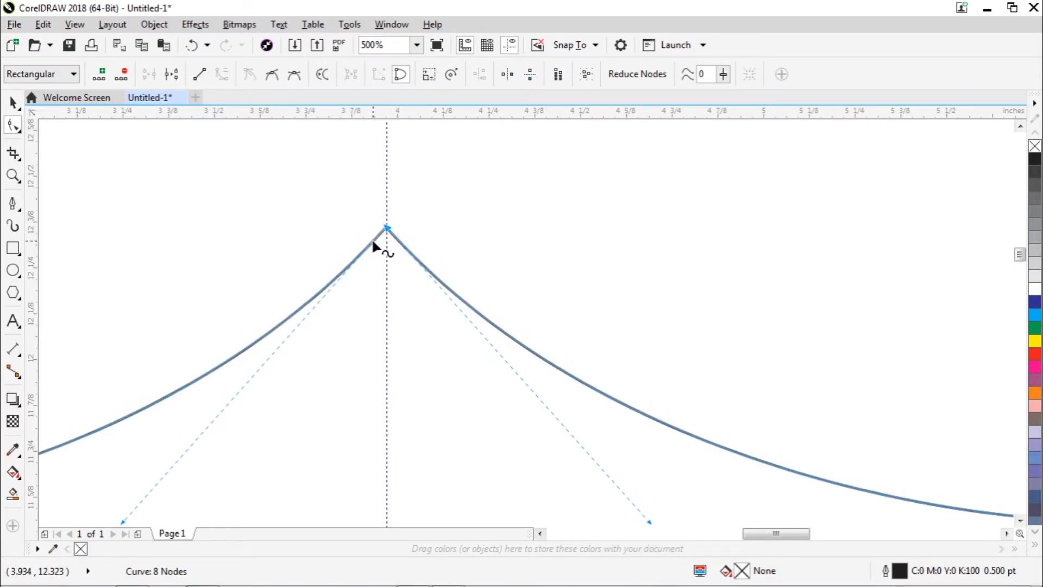
Step: Try deleting the node at the shield's top centre peak, and undo the deletion
left_click(372, 240)
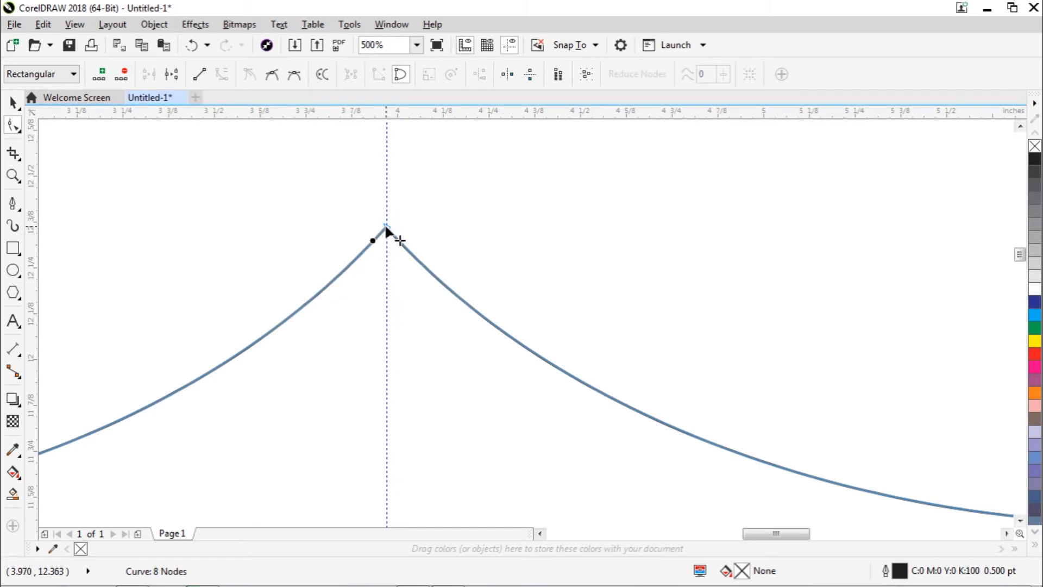
left_click(386, 227)
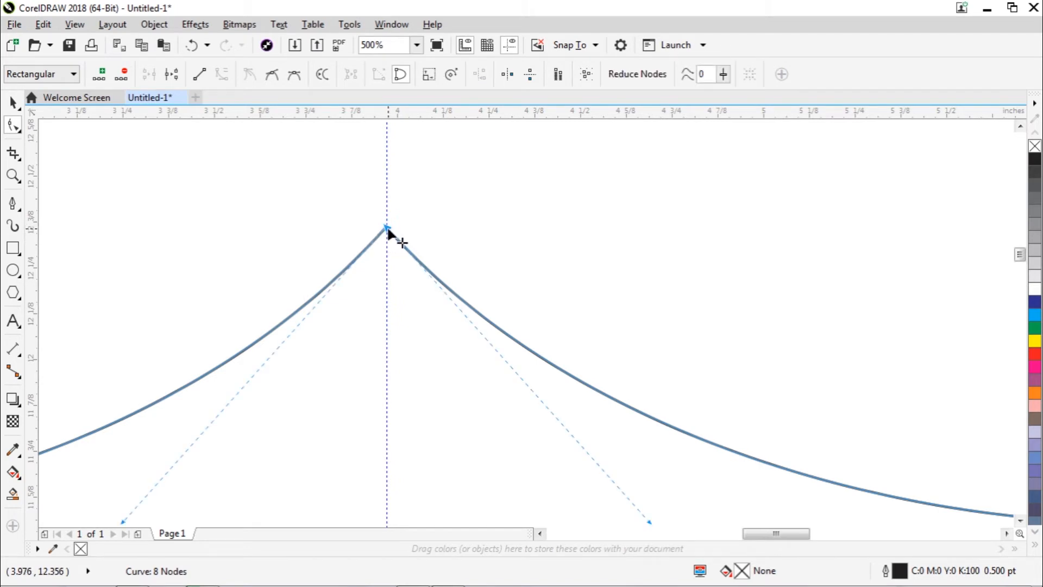
key("Delete")
key("ctrl+z")
Step: Fill the closed shield shape with solid red (C0 M100 Y100 K0)
left_click(12, 102)
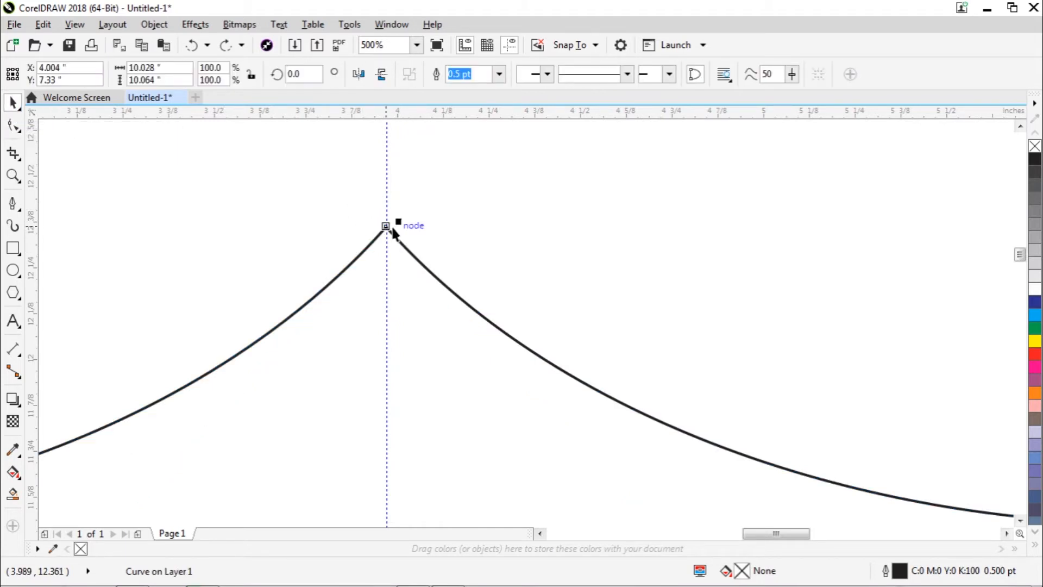
scroll(475, 274, "down", 8)
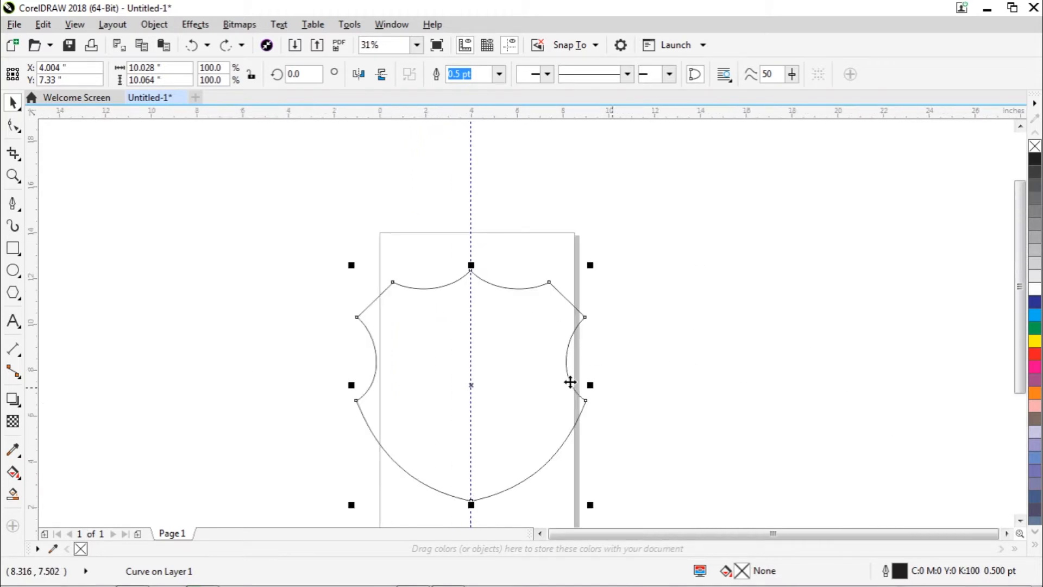
scroll(1023, 305, "down", 2)
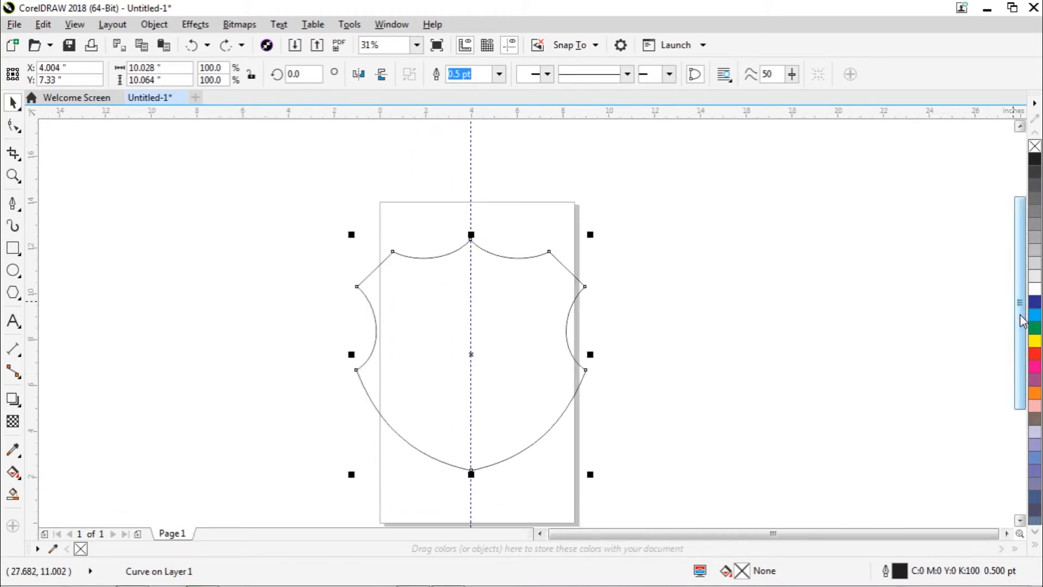
left_click(646, 347)
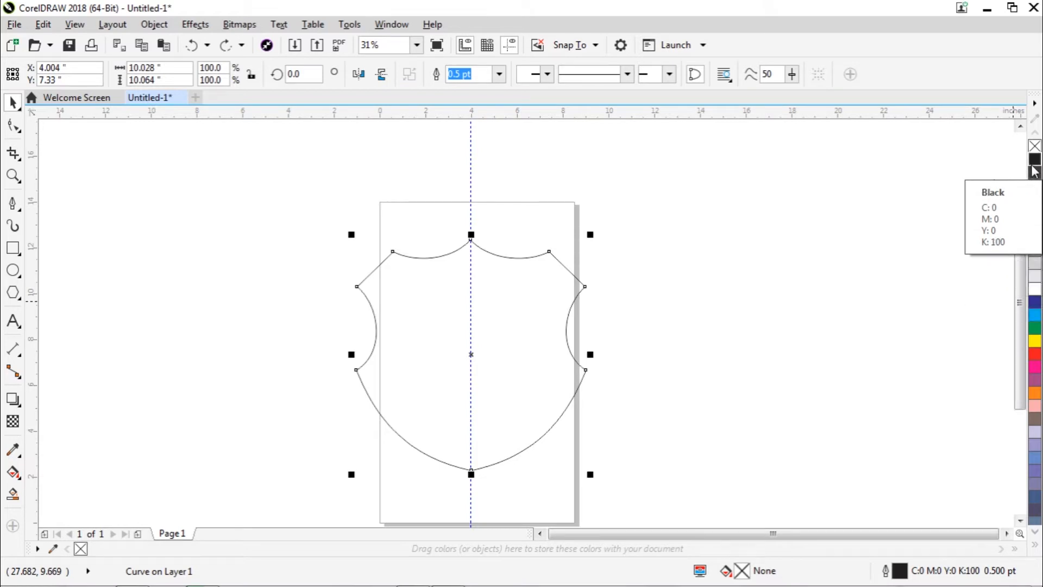
scroll(1005, 377, "down", 2)
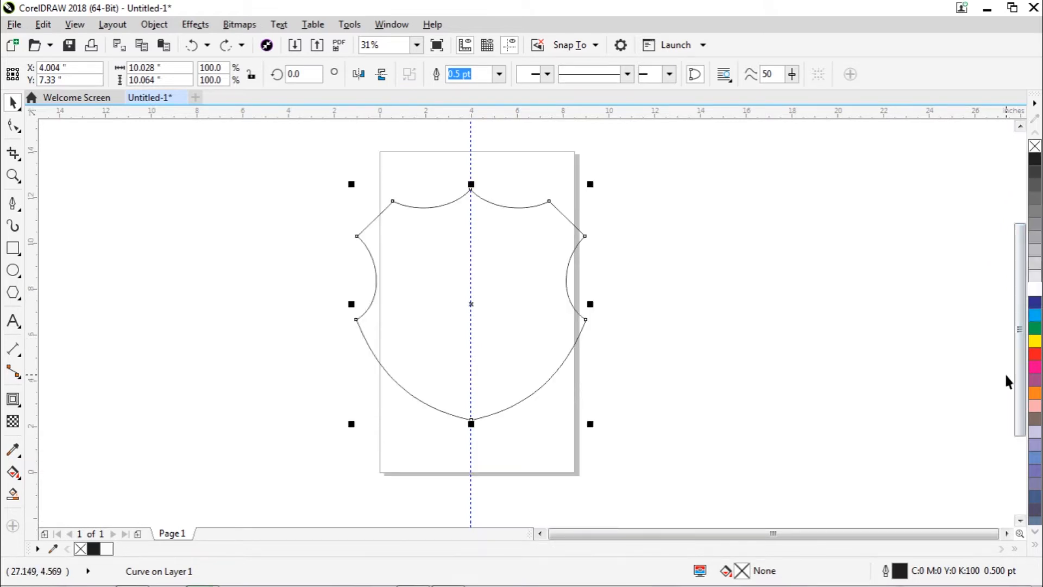
left_click(1036, 354)
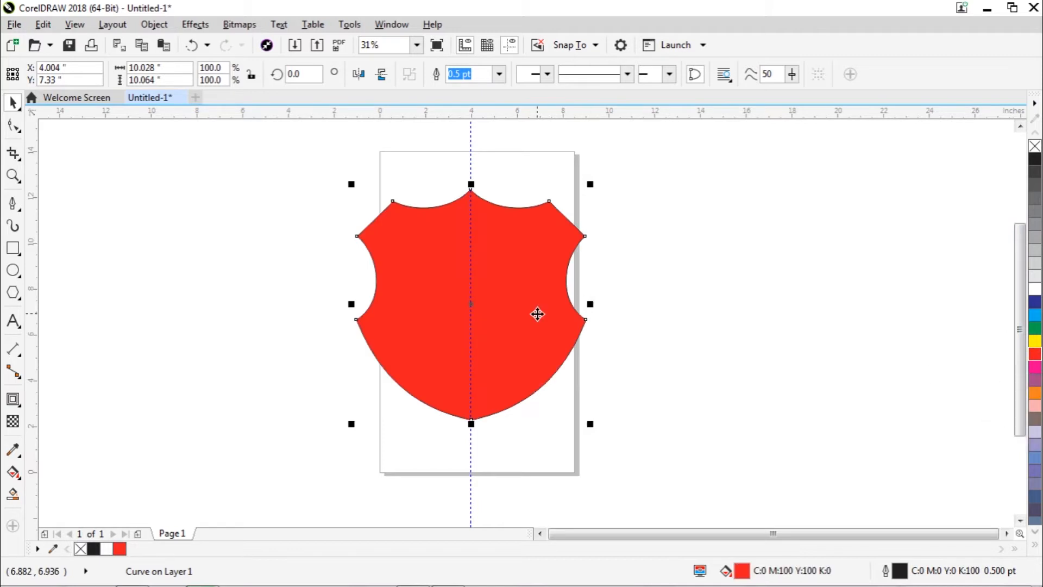
Step: Apply a one-step inside contour with an offset of about 0.826 inch to the red shield
left_click(14, 402)
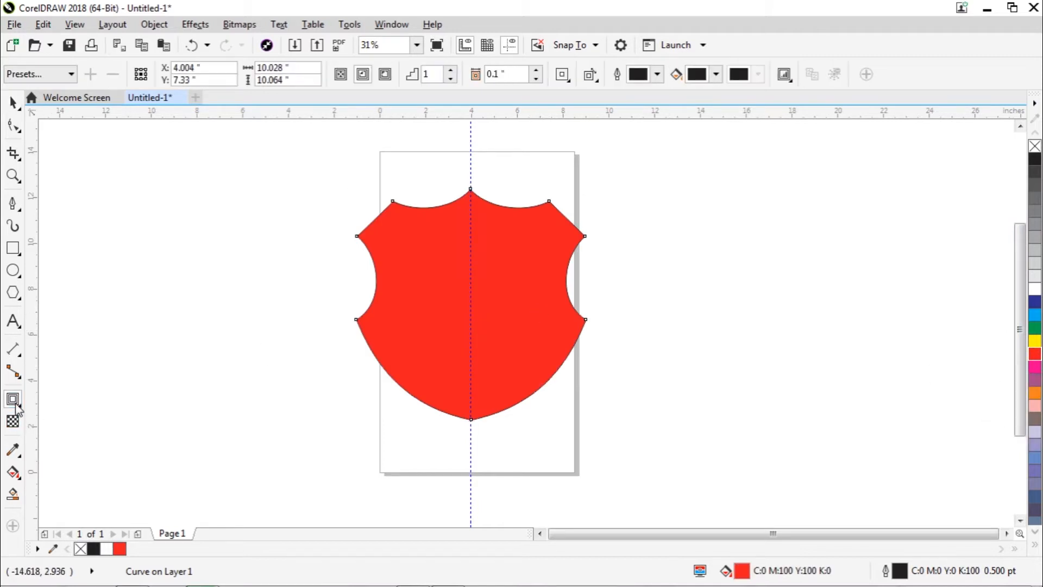
left_click(21, 405)
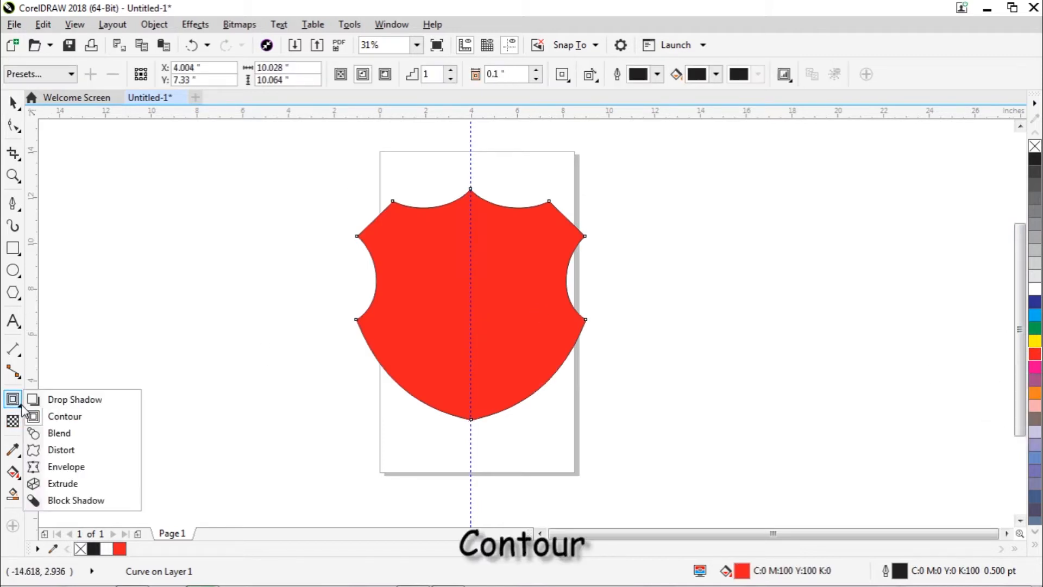
left_click(40, 418)
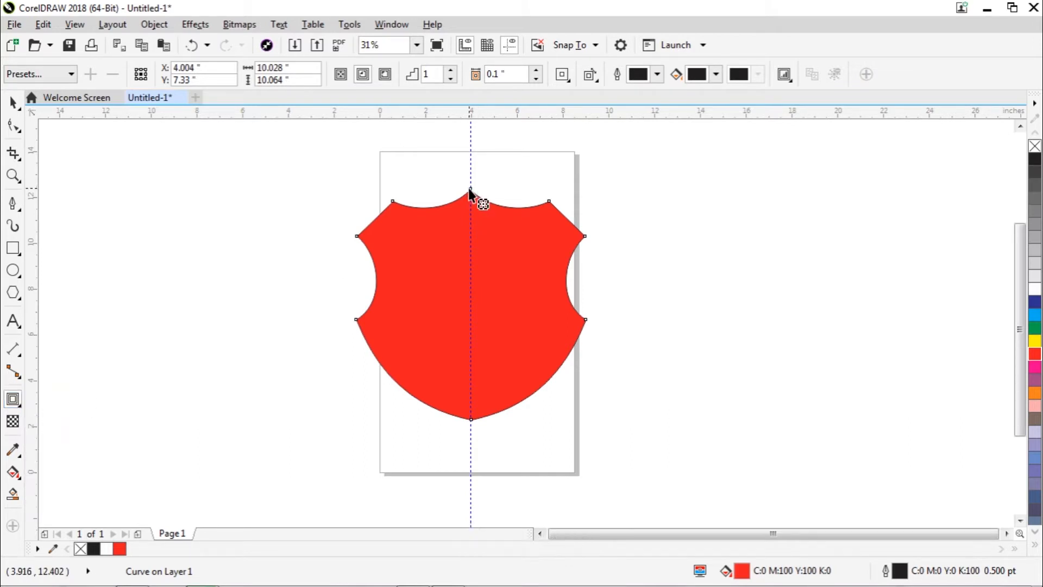
left_click_drag(468, 188, 471, 207)
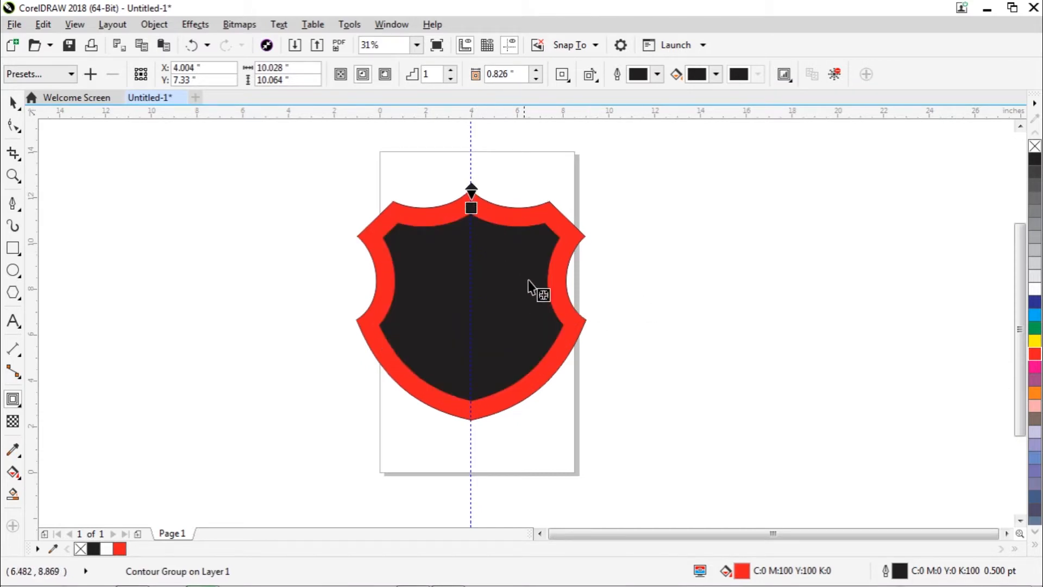
left_click(14, 103)
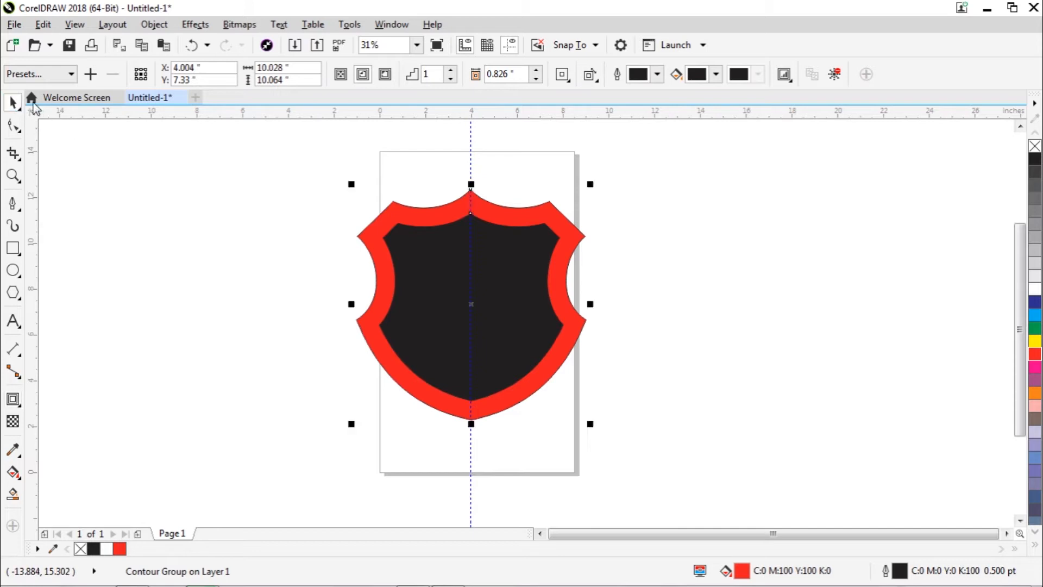
Step: Break the shield's contour group apart into separate outer and inner shapes
left_click(510, 321)
left_click(699, 342)
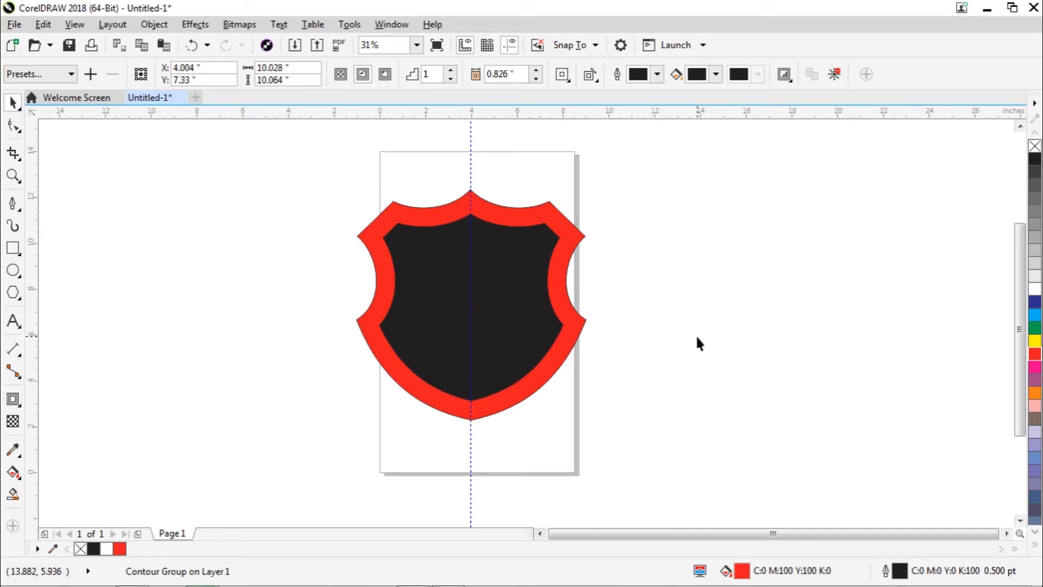
left_click(524, 312)
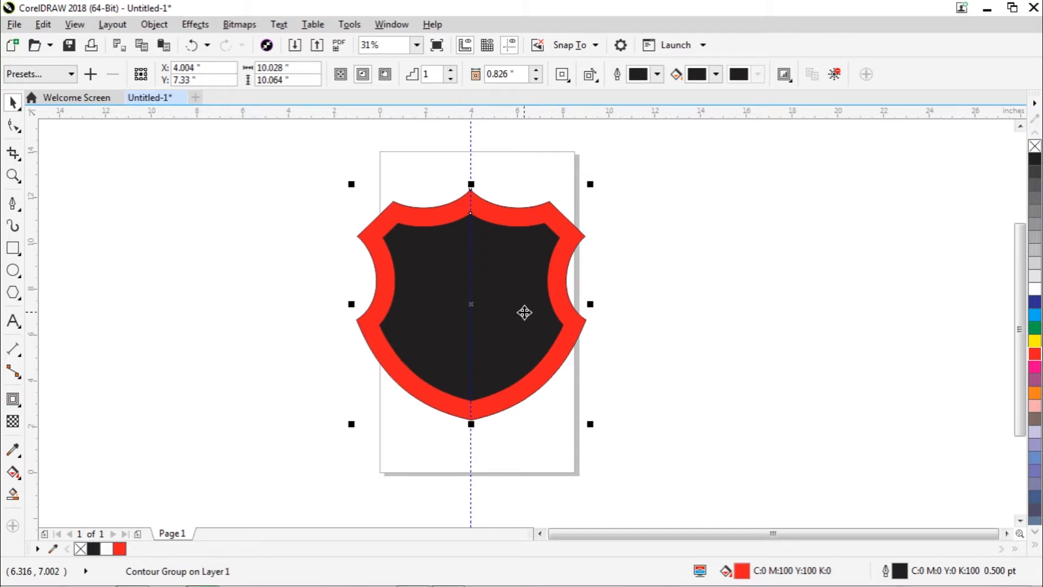
right_click(525, 313)
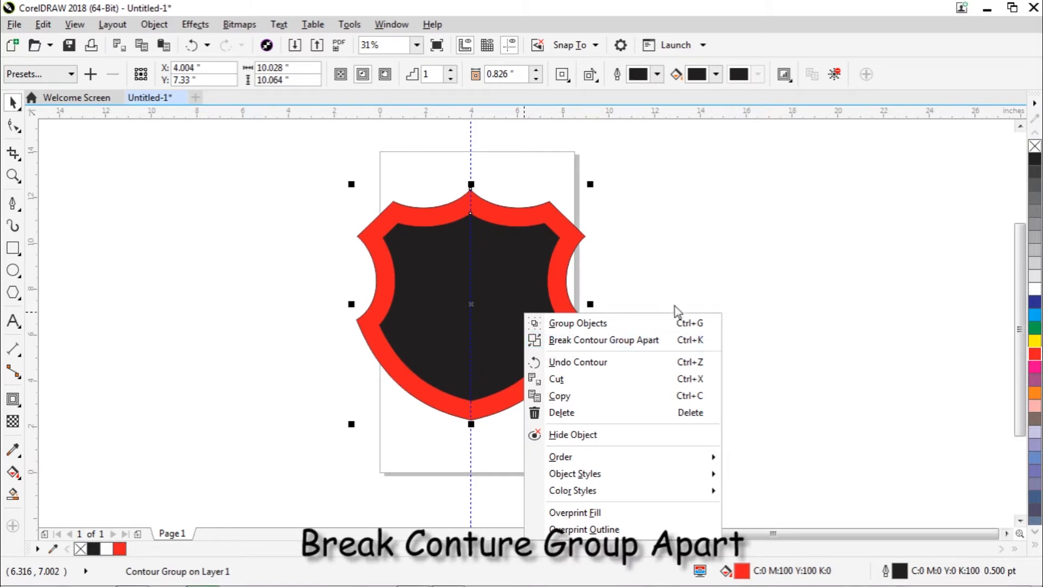
left_click(627, 341)
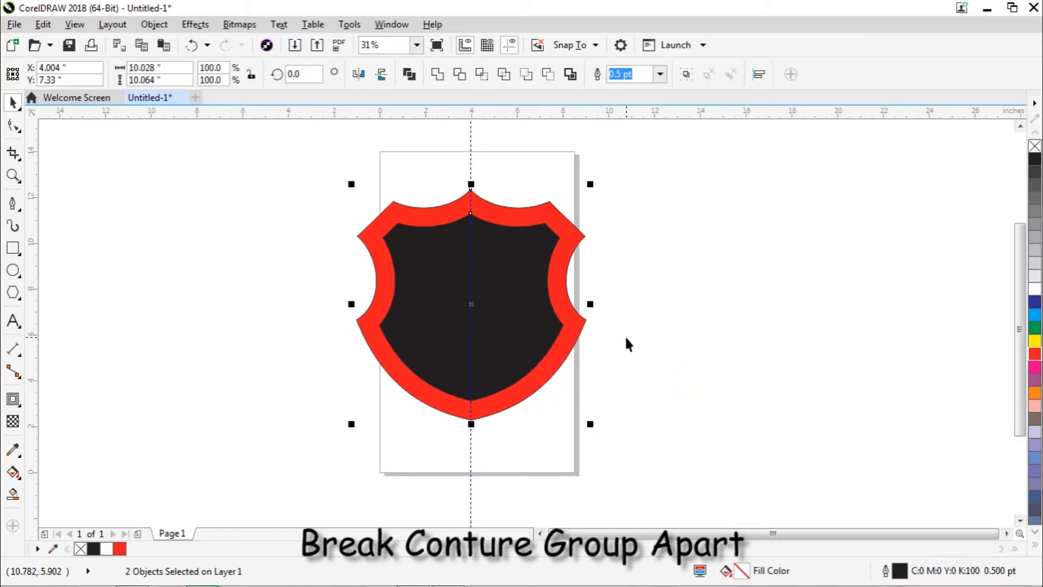
Step: Try moving the inner black shield sideways off the red shield, and undo the move
left_click(679, 308)
left_click(521, 294)
left_click(521, 291)
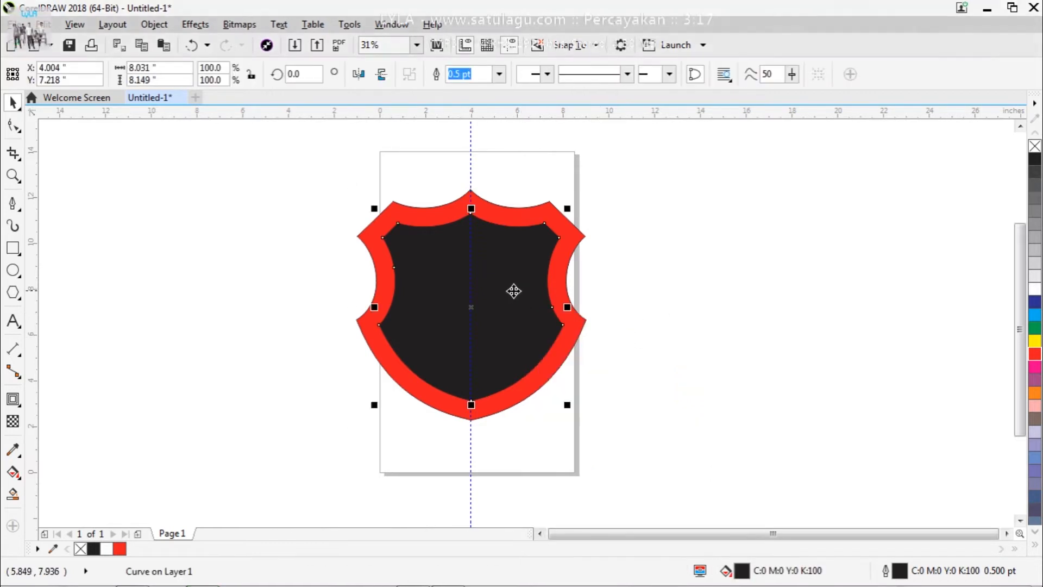
left_click_drag(510, 305, 637, 310)
key("ctrl+z")
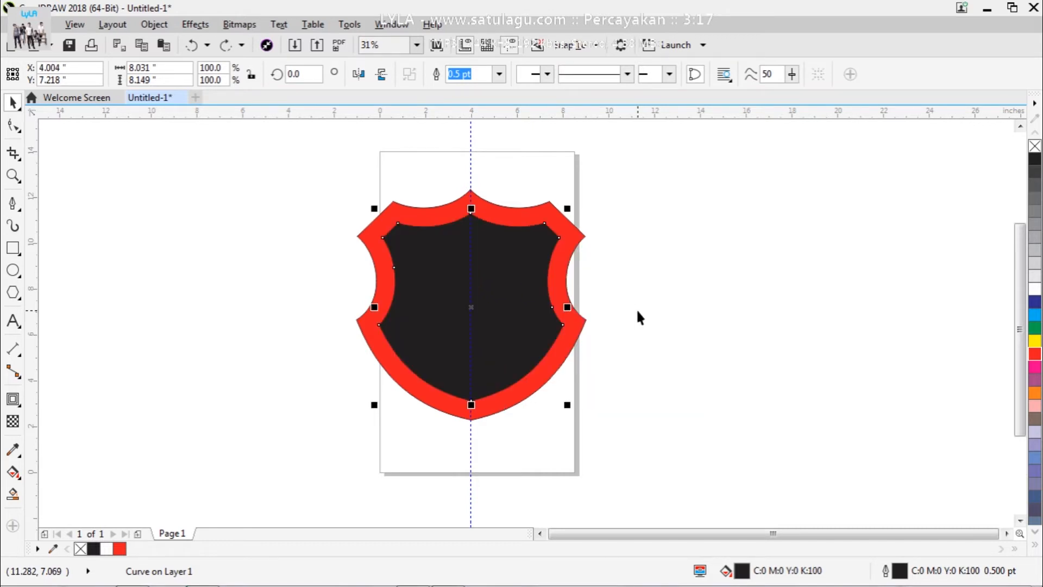
Step: Add a one-step inside contour of about 0.157 inch to the inner black shield and set its base fill to white
left_click(507, 314)
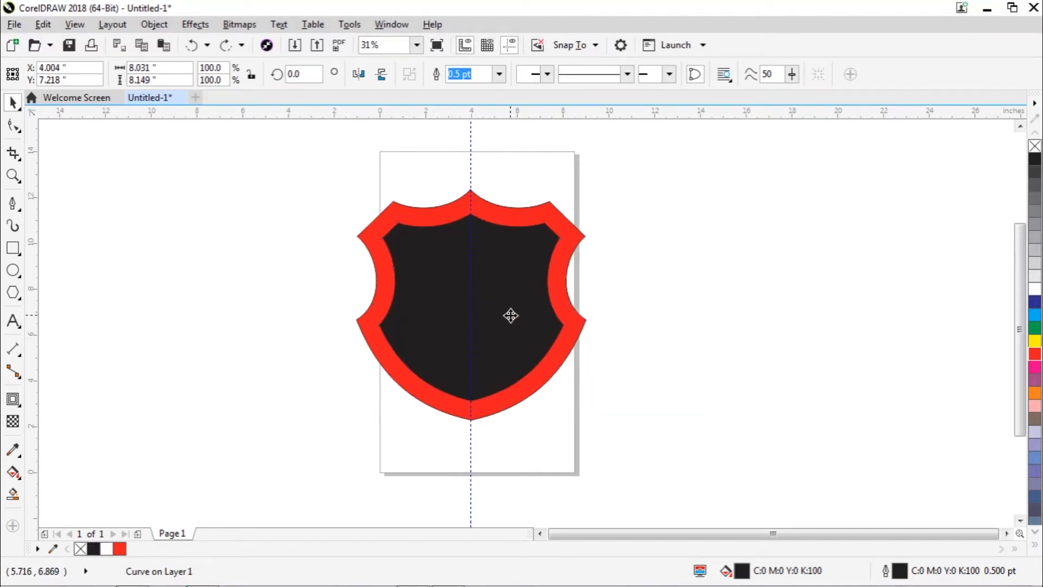
left_click(527, 313)
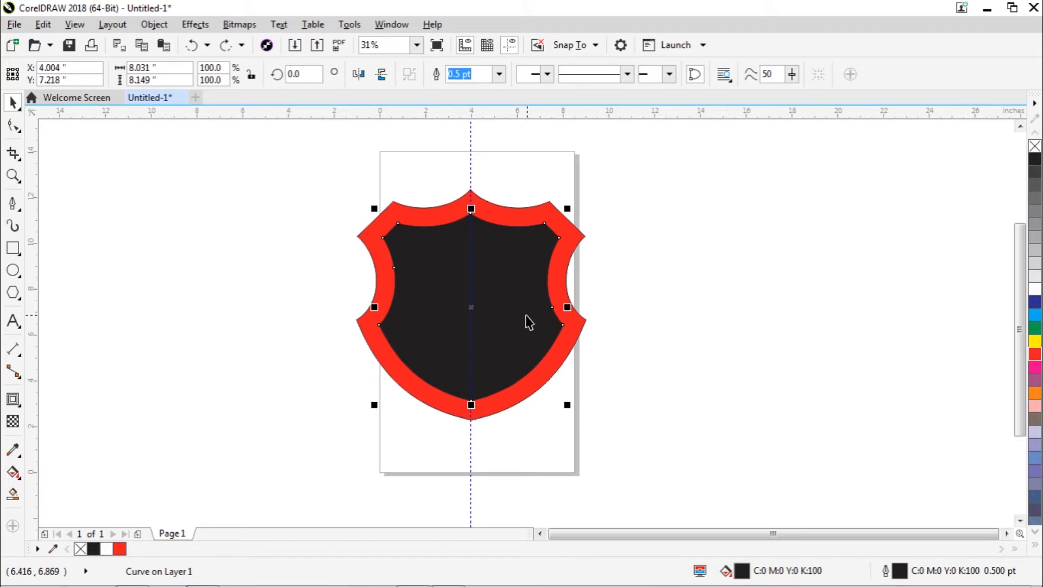
left_click(20, 401)
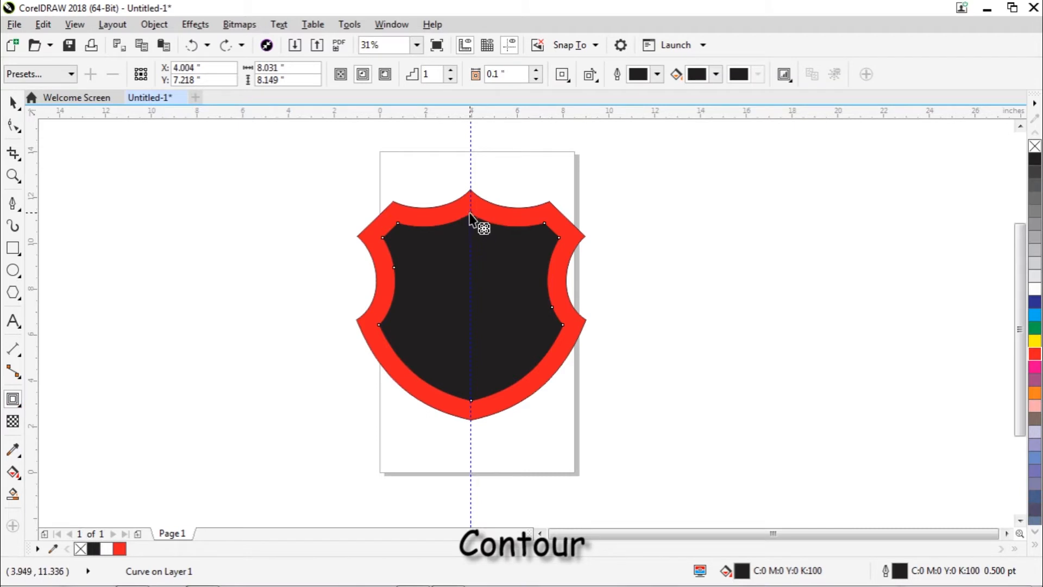
left_click_drag(471, 216, 471, 218)
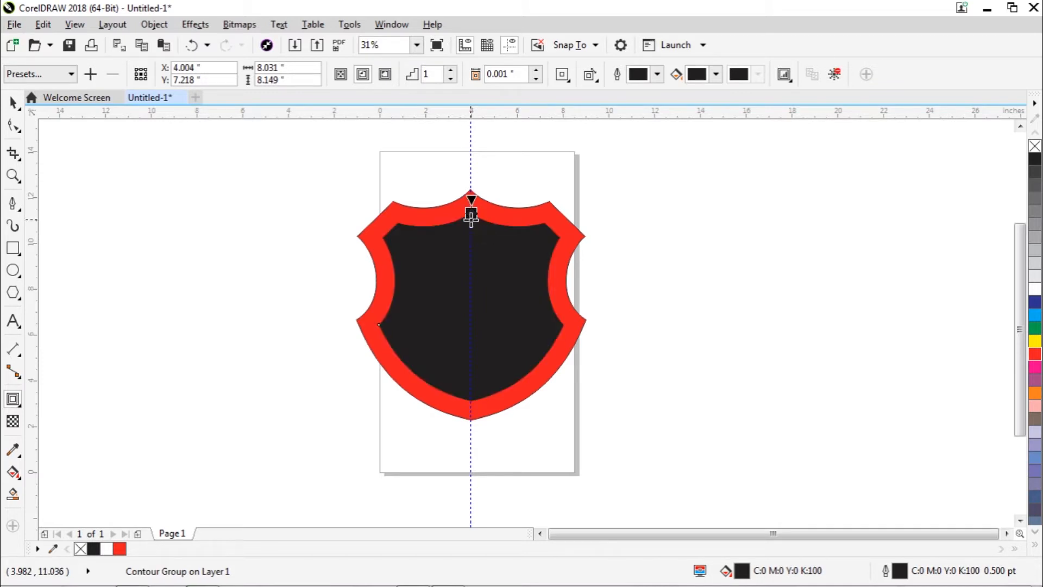
scroll(471, 217, "up", 2)
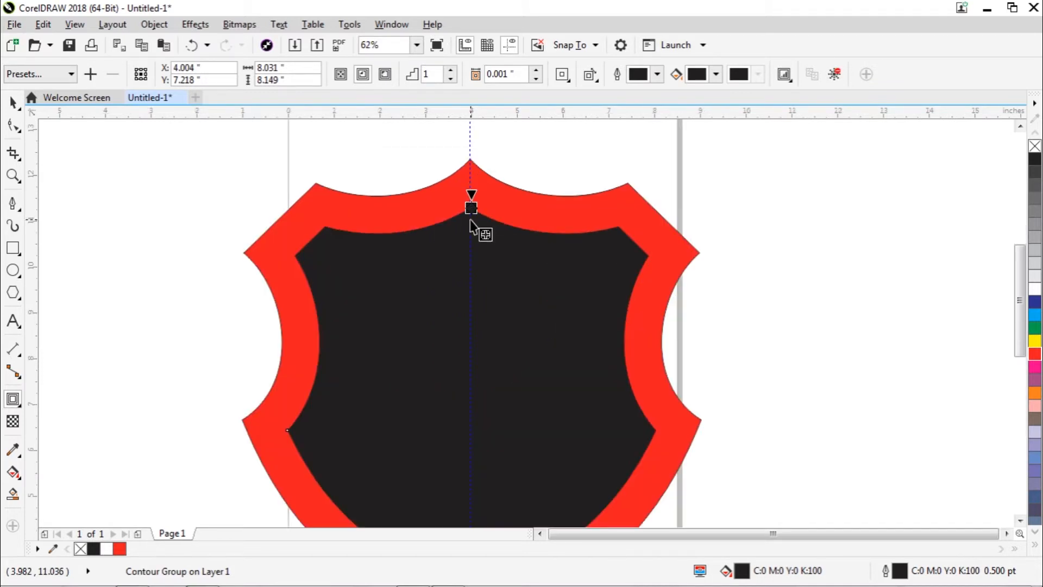
scroll(470, 219, "up", 2)
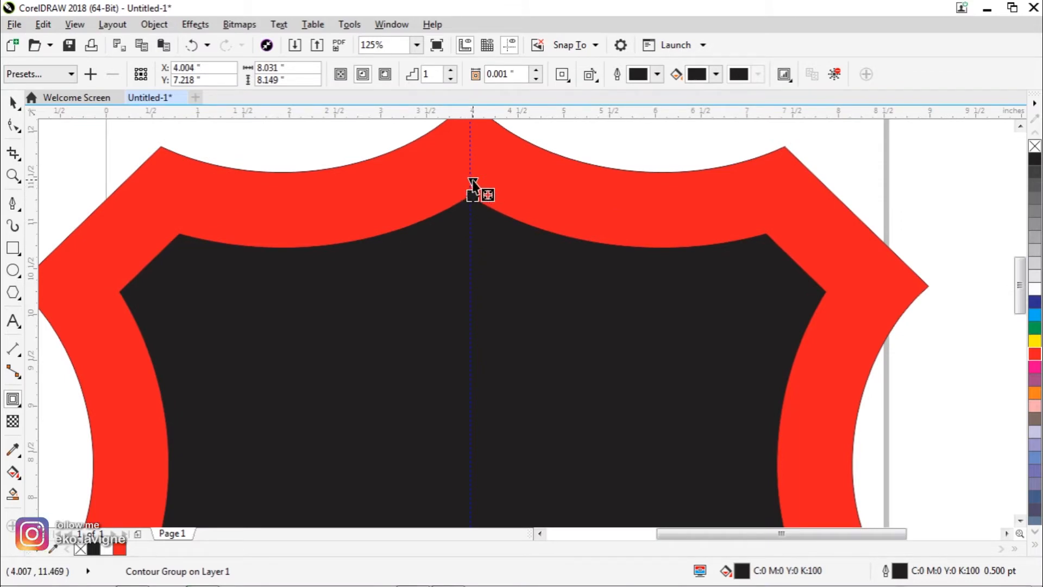
left_click_drag(472, 184, 473, 214)
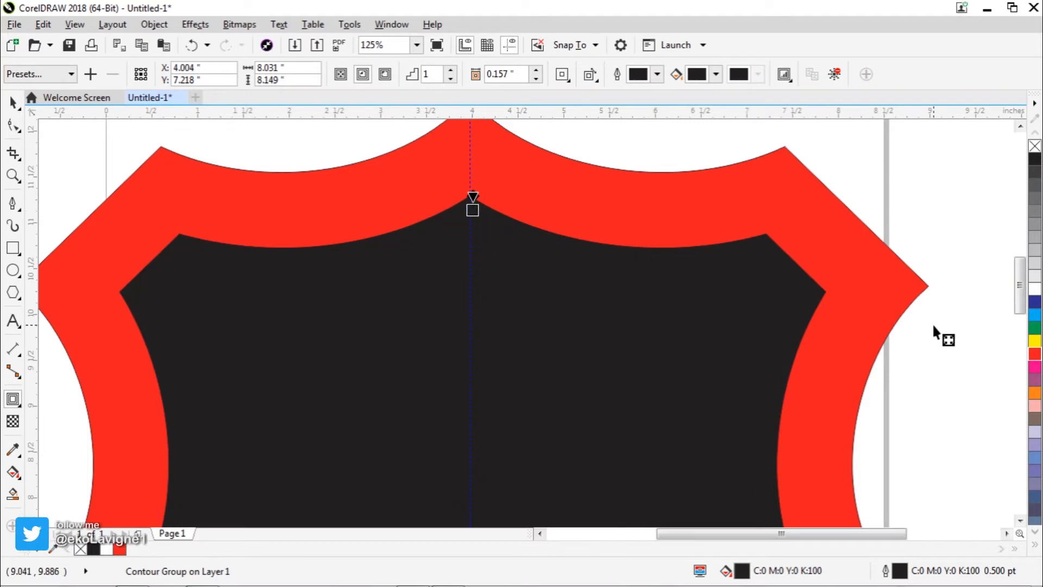
left_click(1034, 292)
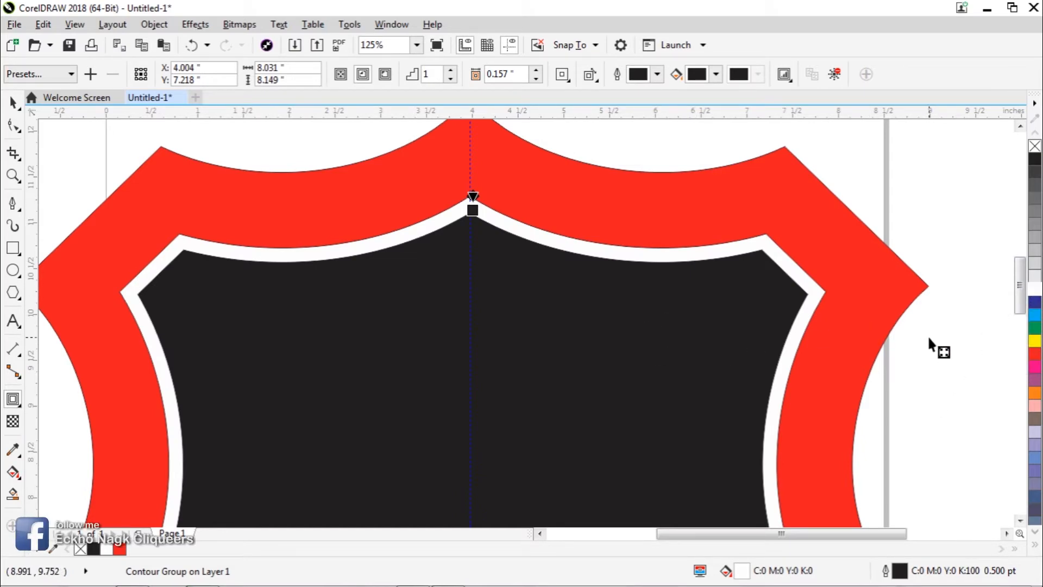
left_click(13, 102)
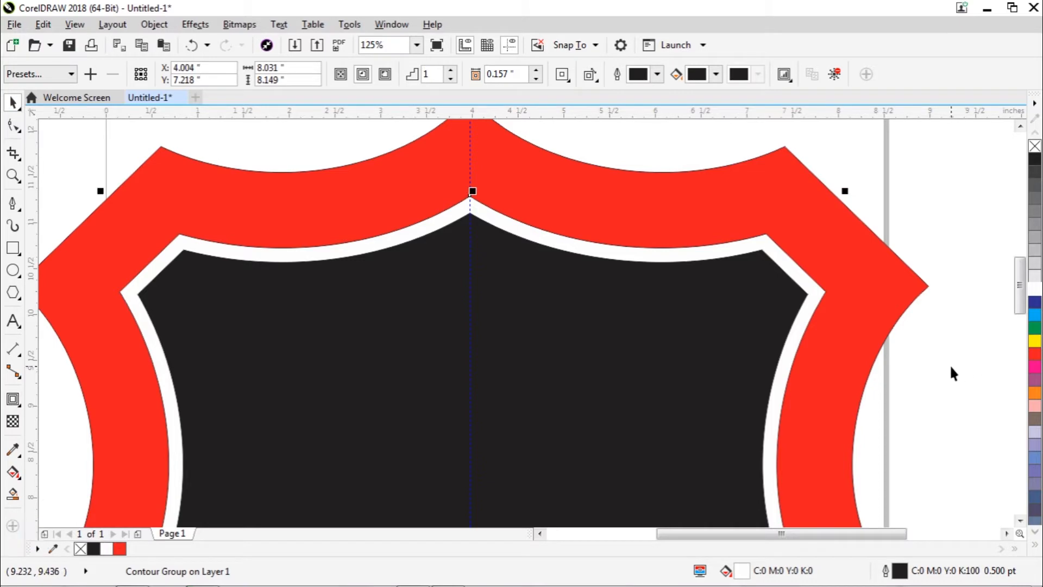
Step: Examine the complete layered shield on the page and clear the selection
scroll(949, 364, "down", 1)
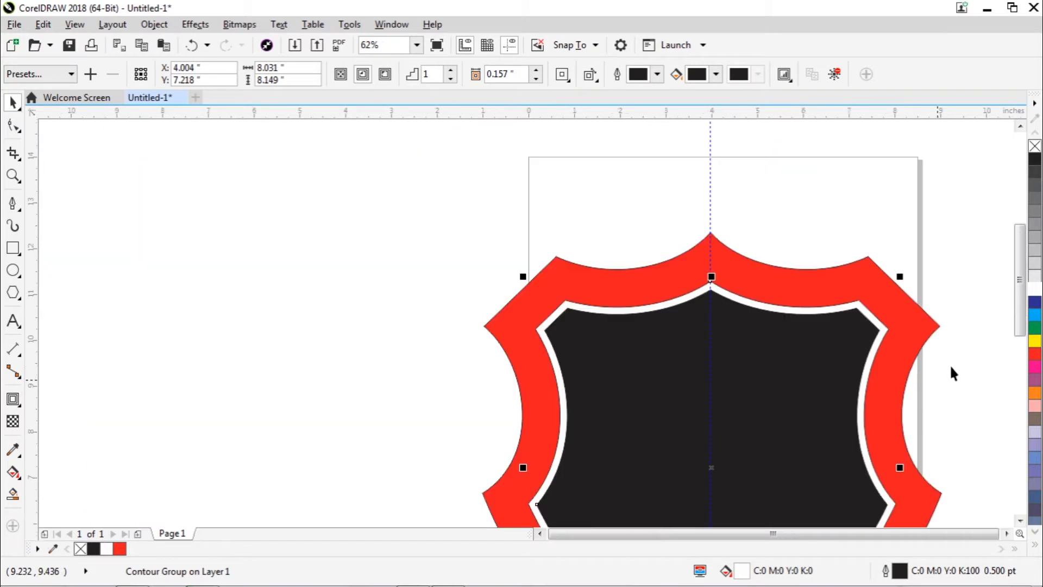
left_click(1006, 533)
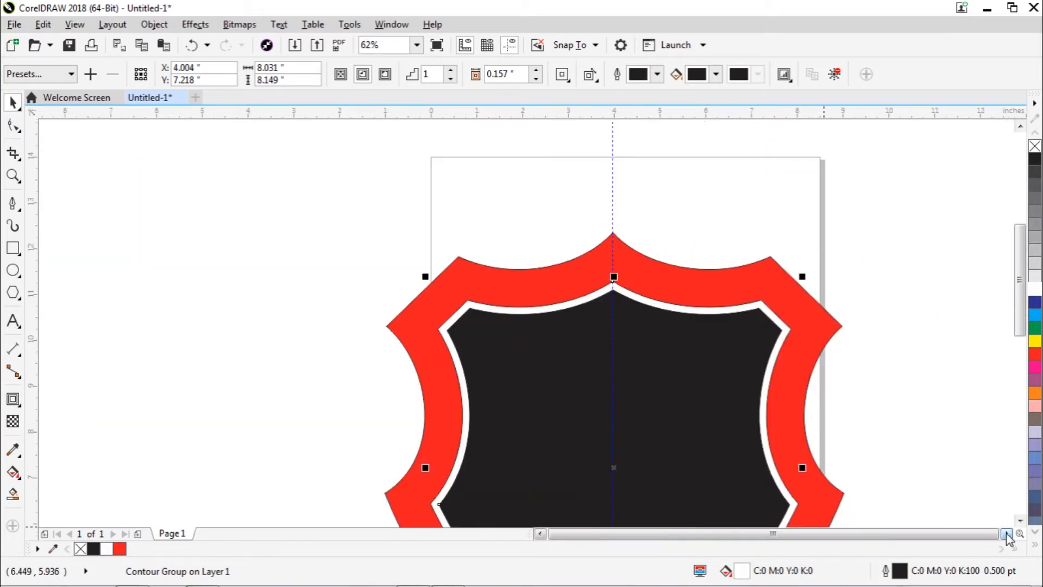
left_click_drag(1019, 313, 1020, 350)
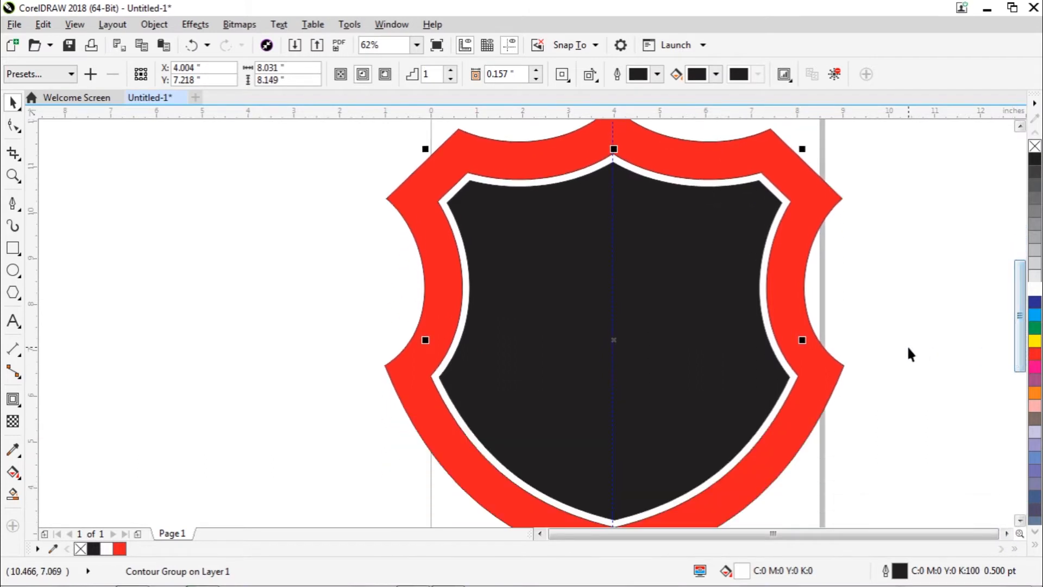
scroll(908, 348, "down", 3)
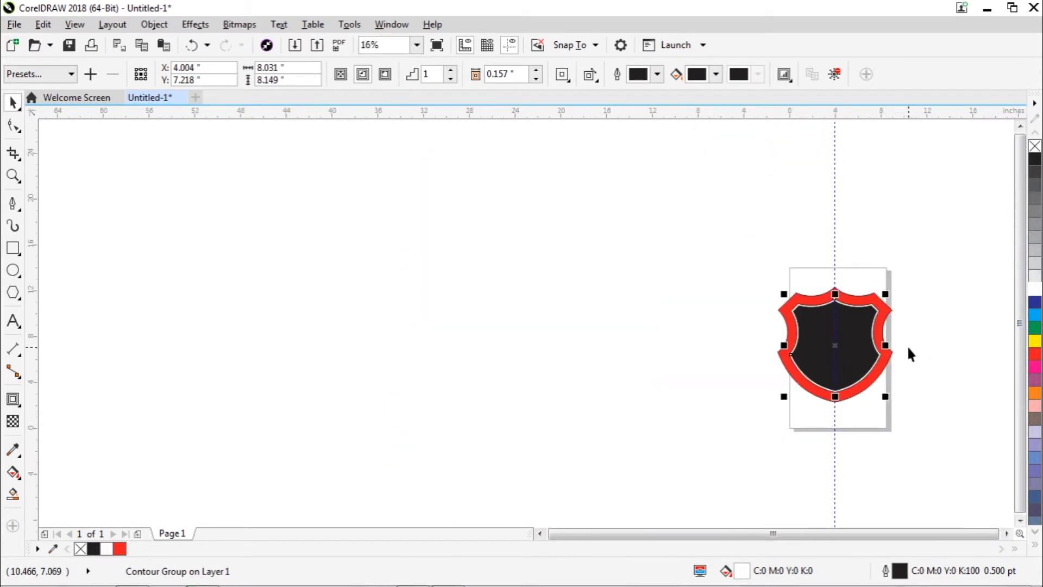
scroll(908, 360, "up", 1)
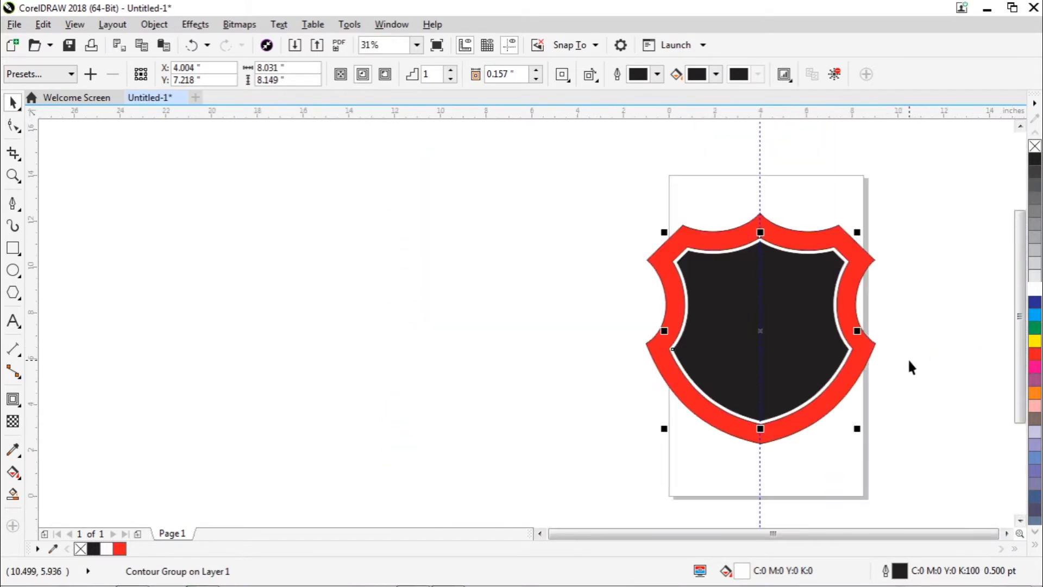
scroll(909, 360, "up", 1)
scroll(908, 357, "down", 1)
left_click(1007, 533)
left_click(1007, 533)
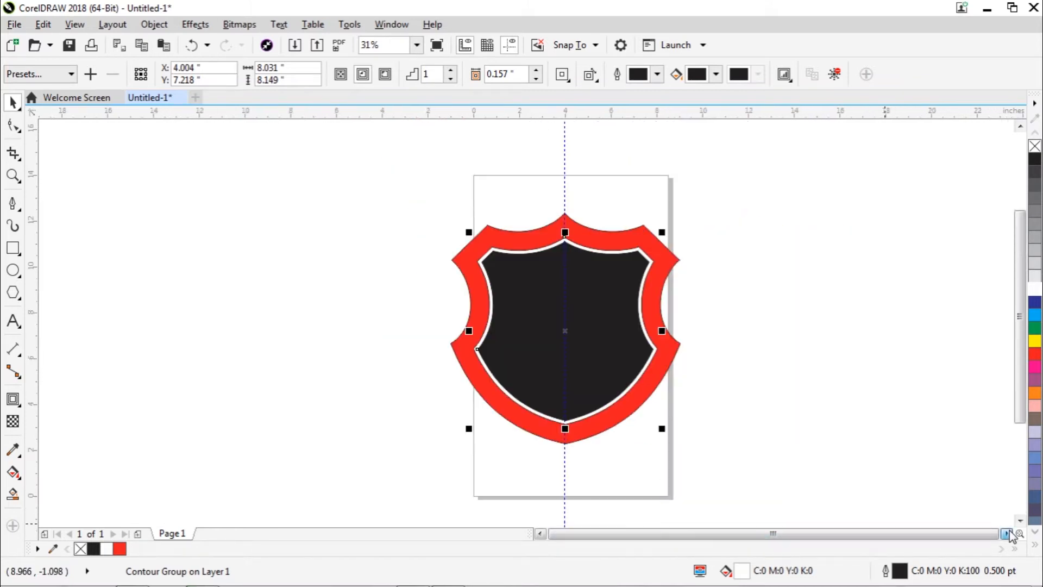
left_click(744, 356)
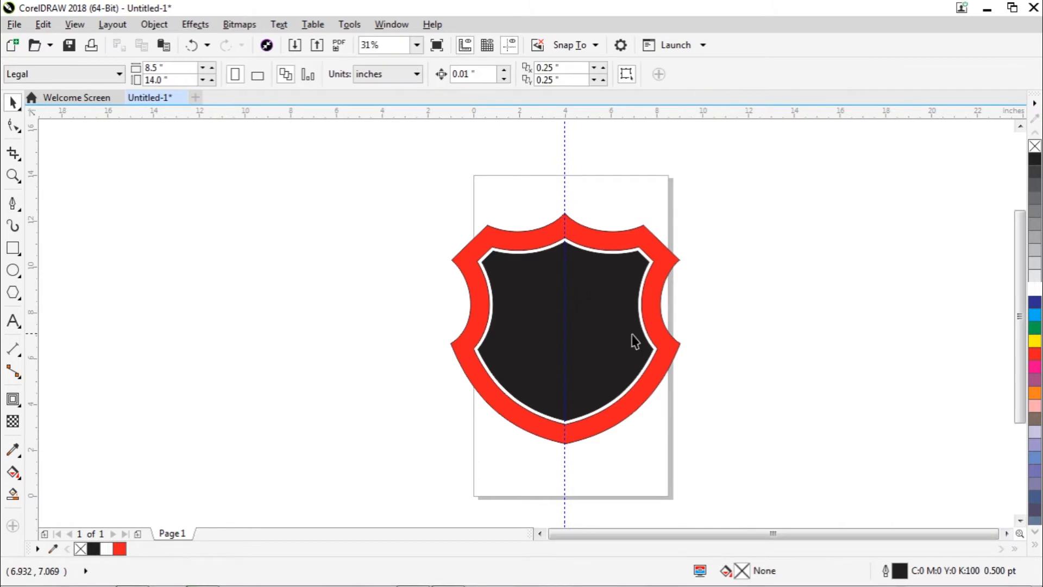
Step: Break the inner shield's 0.157-inch contour group apart into separate shapes and clear the selection
left_click(614, 332)
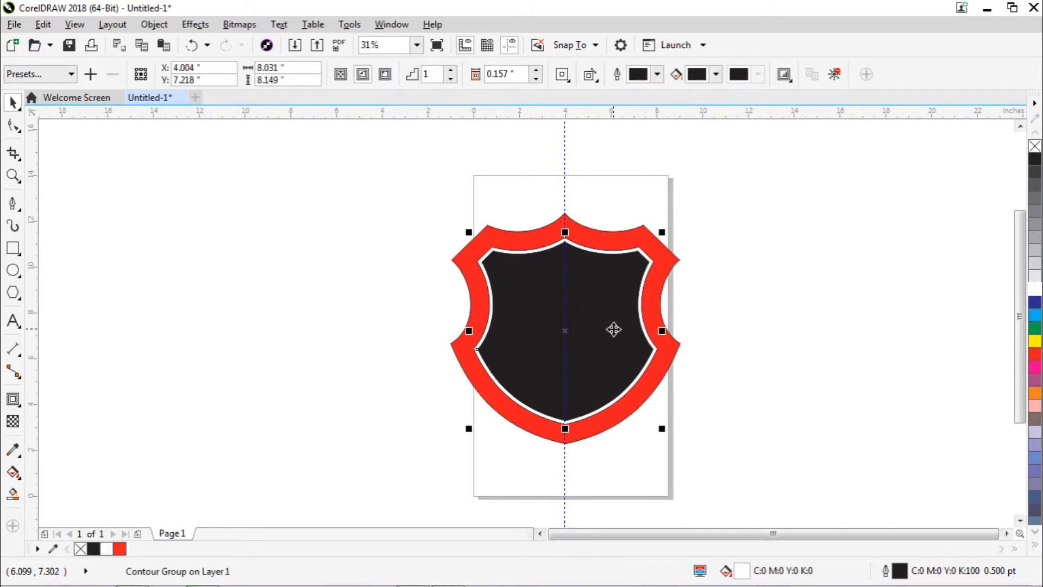
right_click(613, 329)
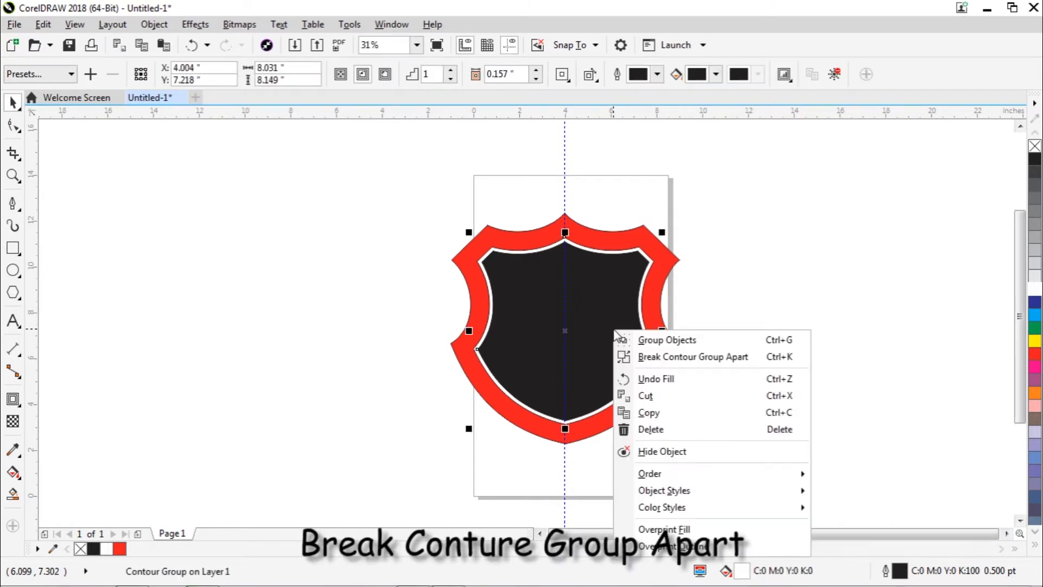
left_click(638, 358)
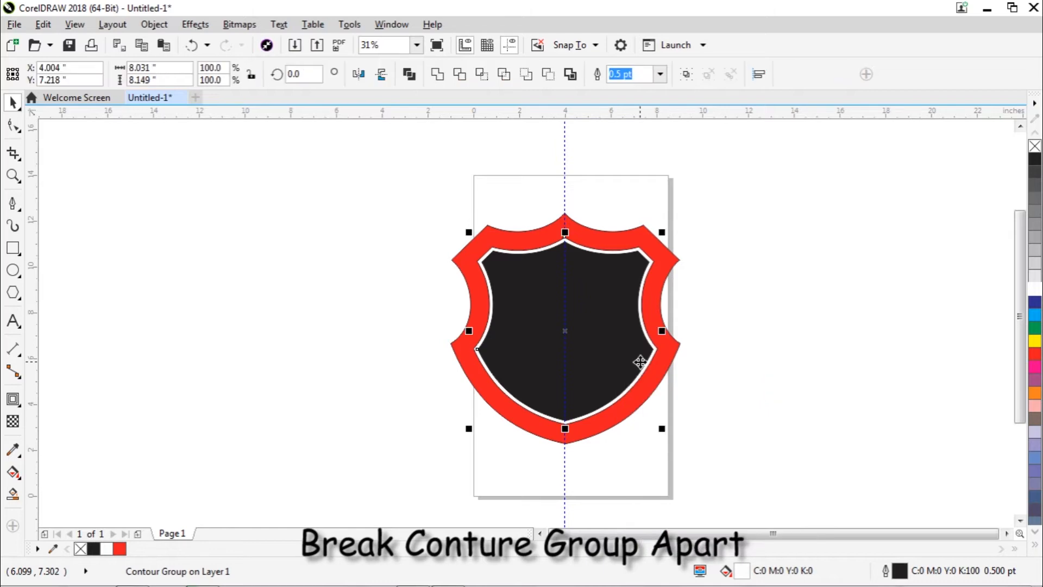
left_click(762, 362)
Step: Try moving the innermost black shield sideways off the white shield, and undo the move
left_click(610, 334)
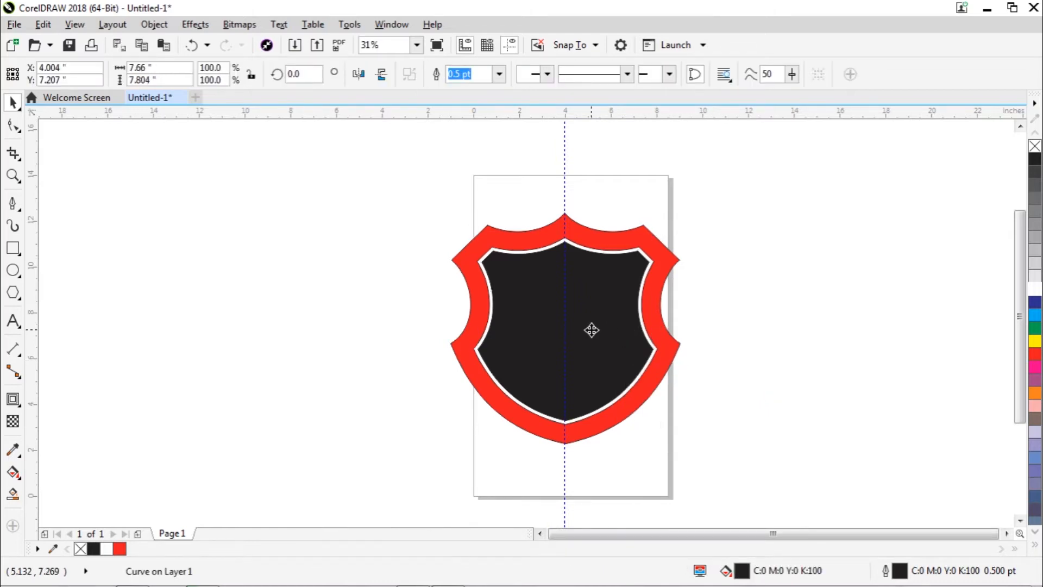
left_click_drag(591, 330, 777, 349)
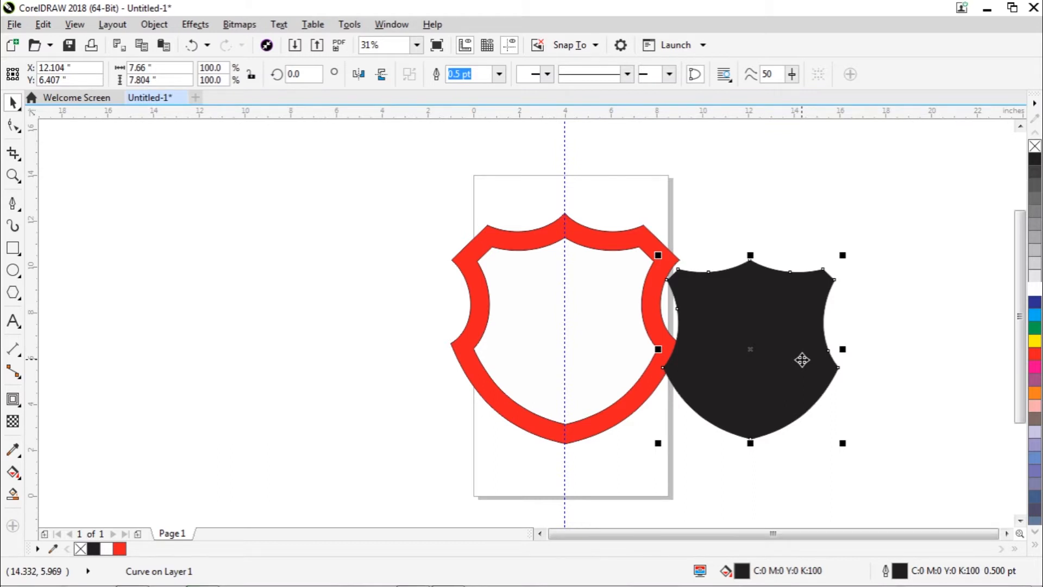
key("ctrl+z")
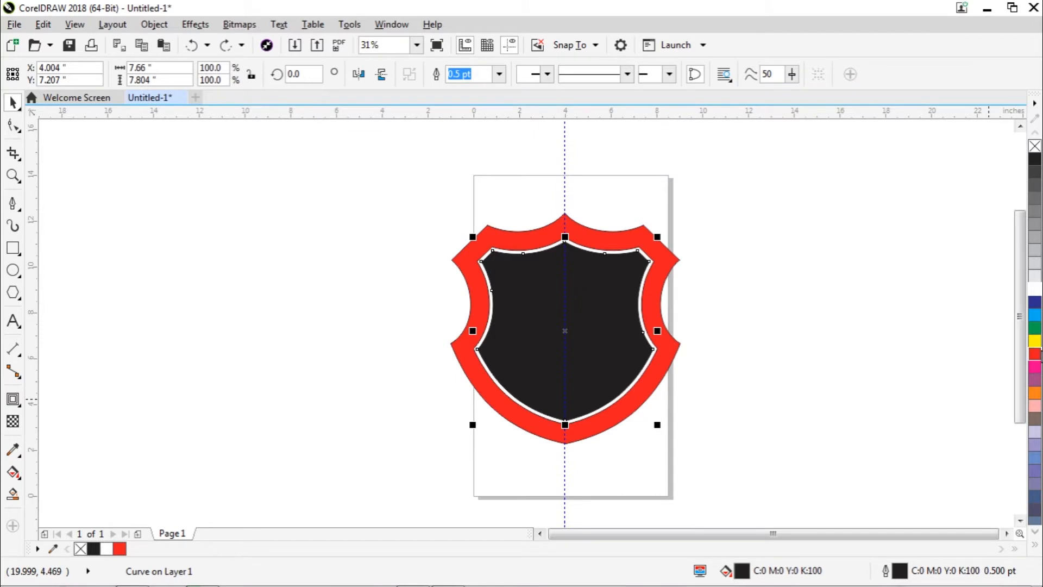
Step: Fill the innermost shield with red and the thin band shape behind it with black
left_click(1035, 354)
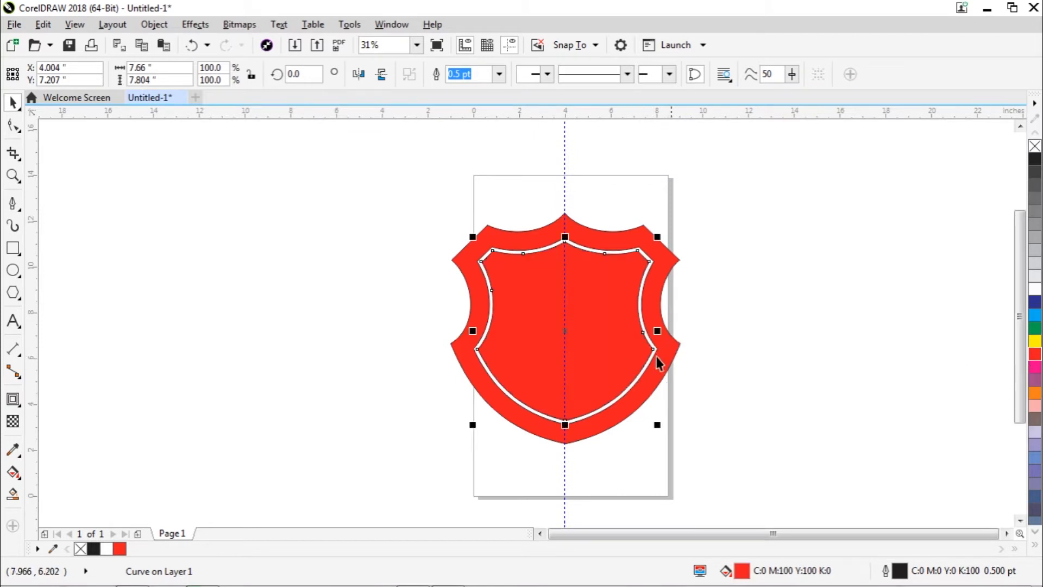
left_click(727, 392)
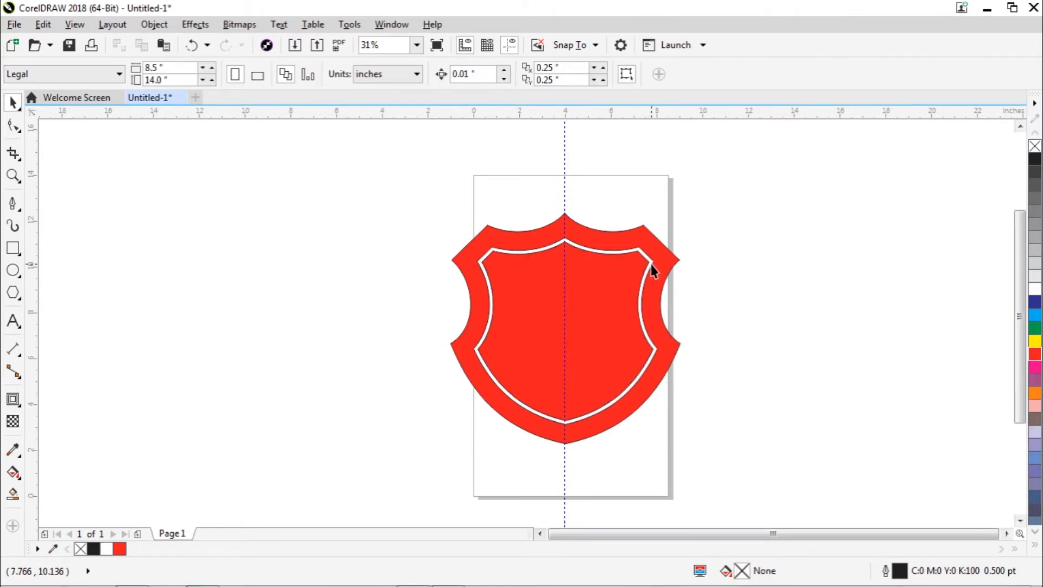
left_click(652, 261)
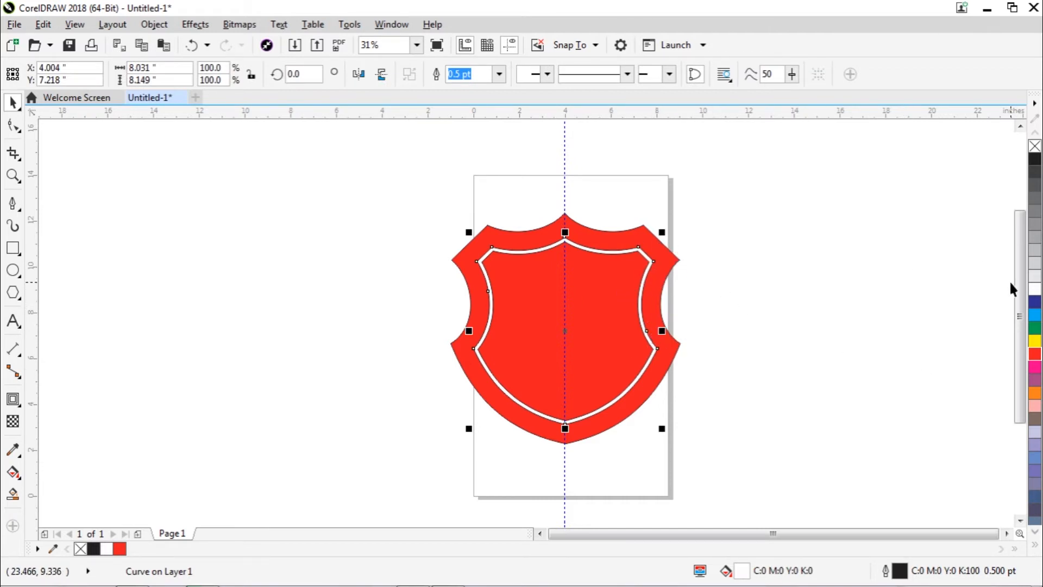
left_click(1035, 164)
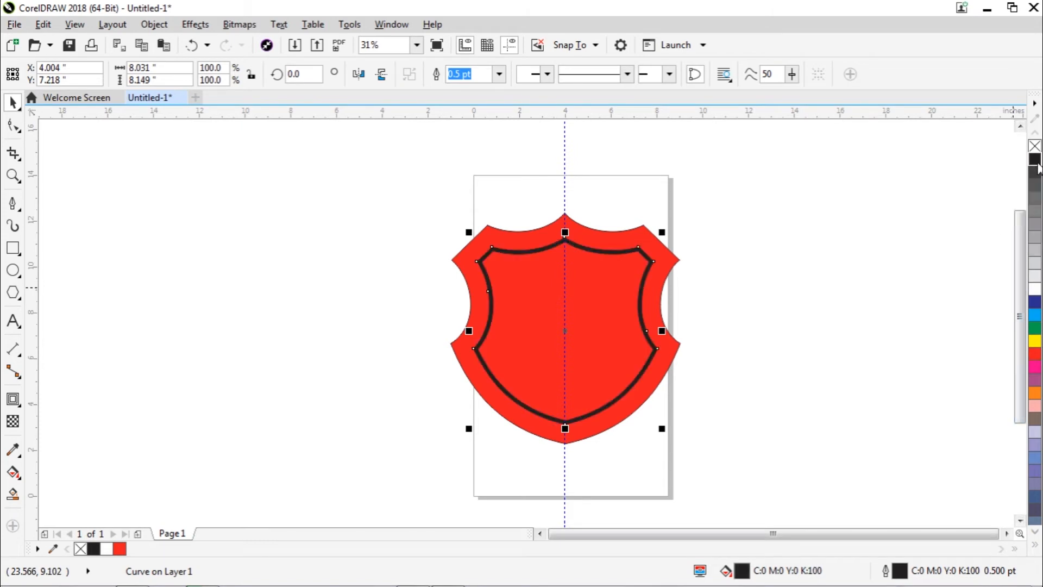
left_click(739, 350)
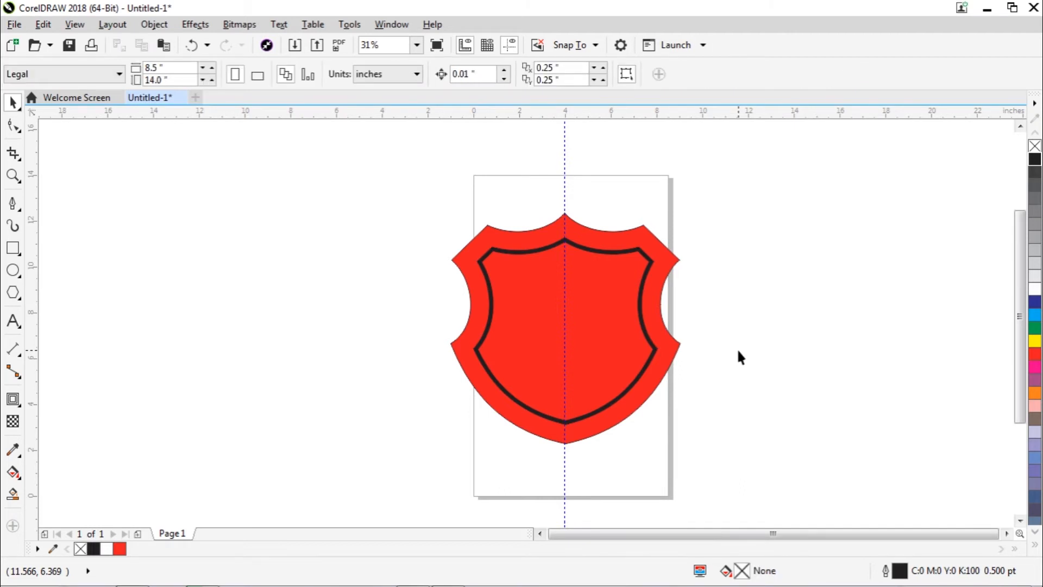
Step: Fill the outer shield with 70% black grey and clear the selection
left_click(667, 363)
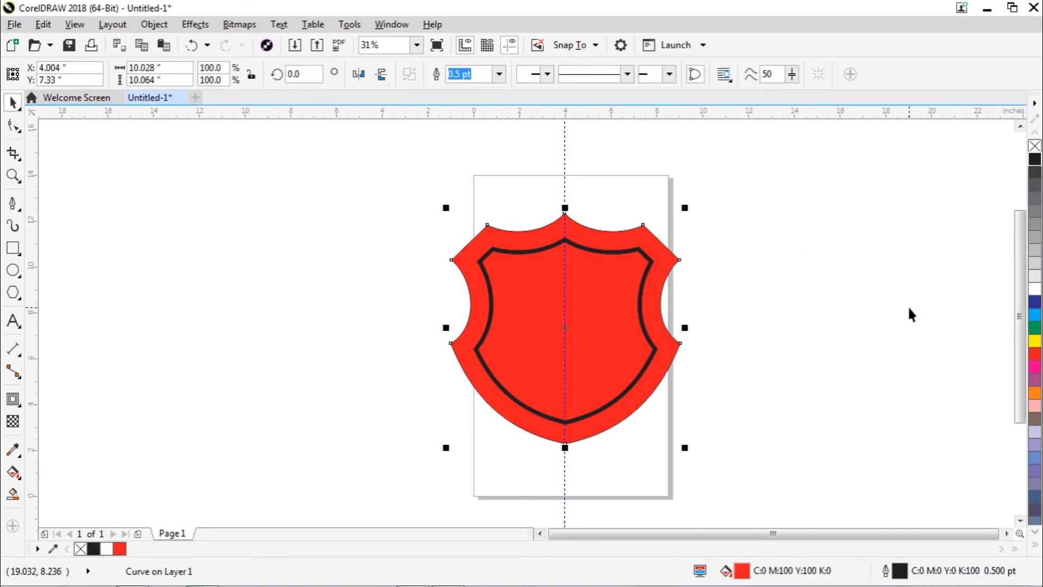
left_click(1033, 186)
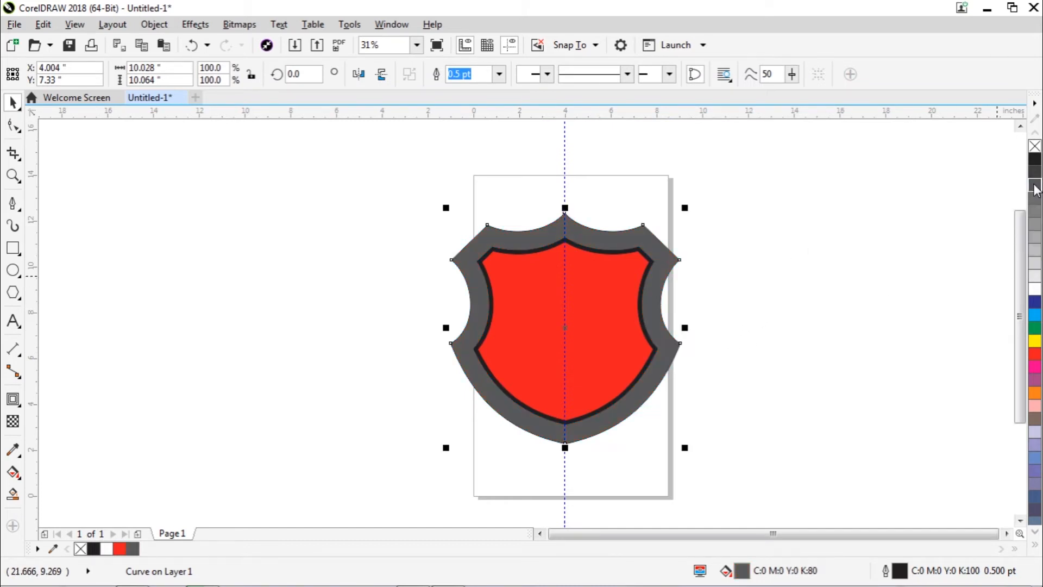
left_click(1035, 198)
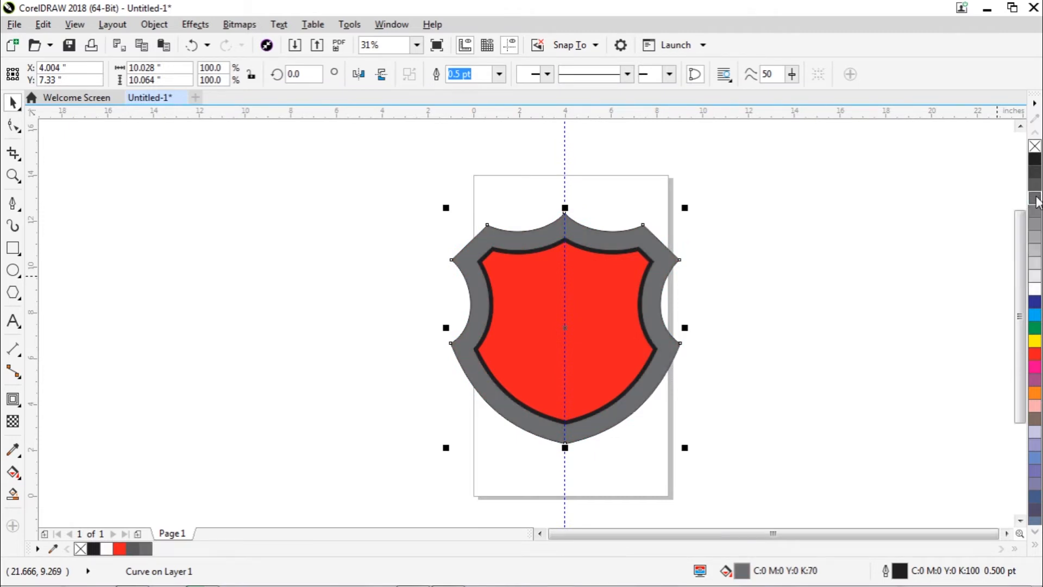
left_click(770, 367)
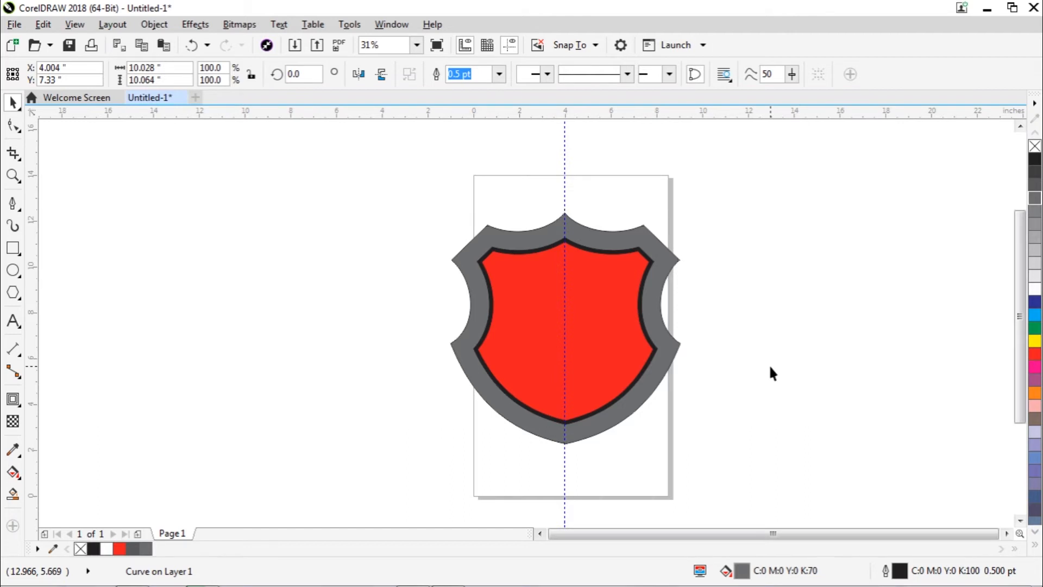
left_click(670, 353)
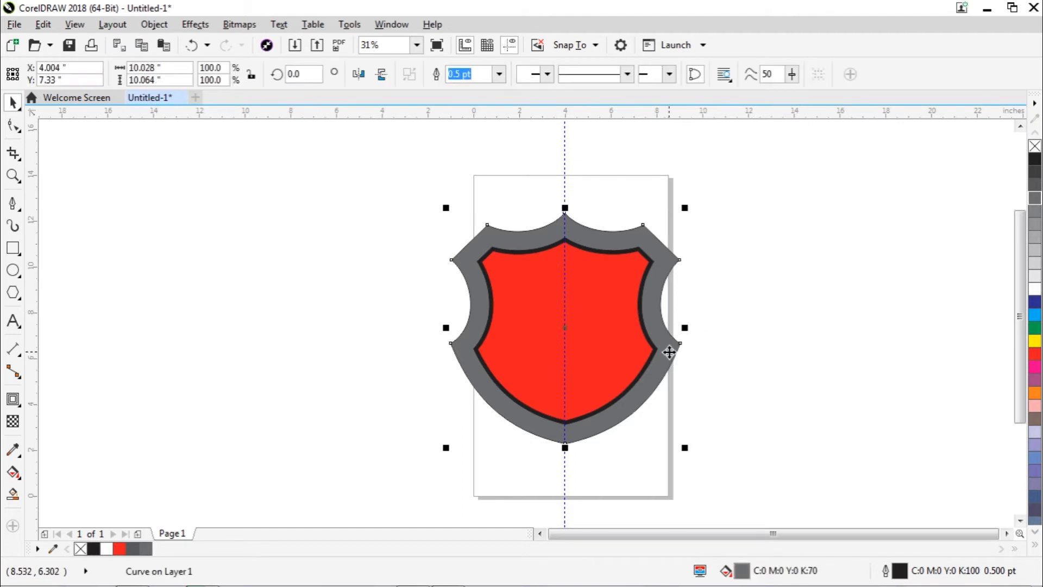
left_click(723, 356)
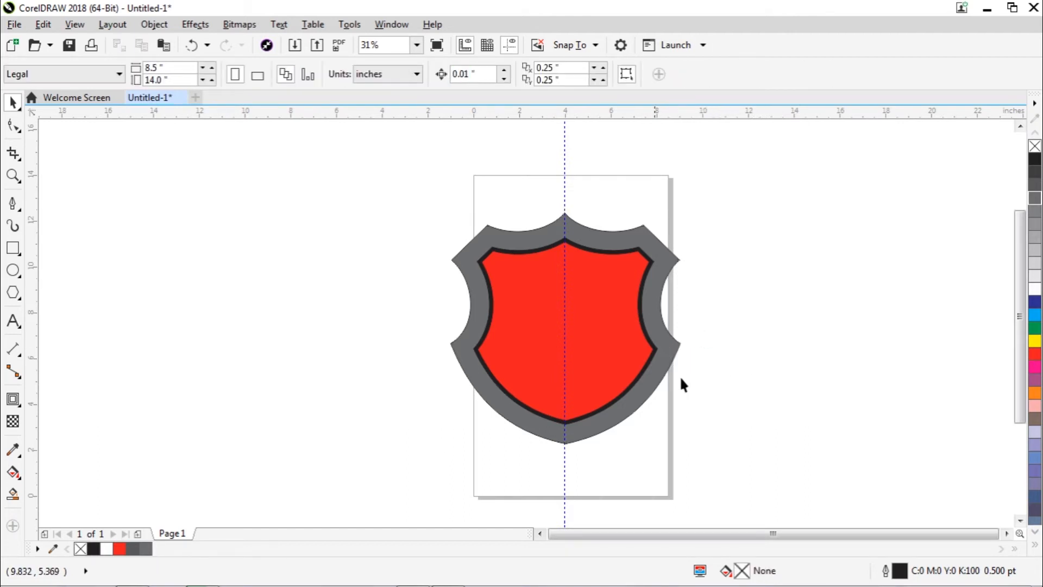
Step: Apply a vertical grey-to-white fountain fill to the outer shield, running from its top point to just below its bottom tip
left_click(17, 474)
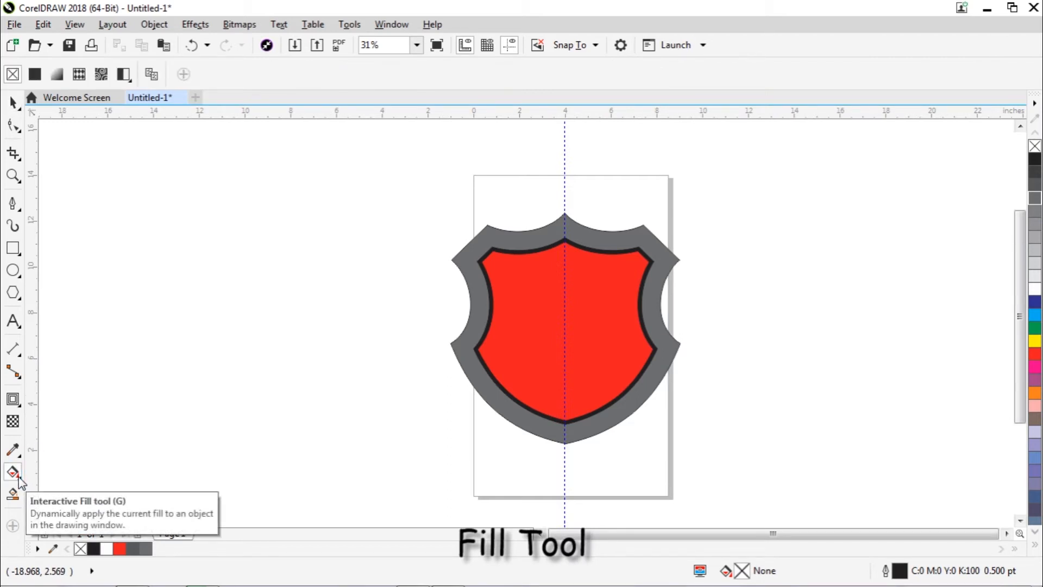
left_click(564, 213)
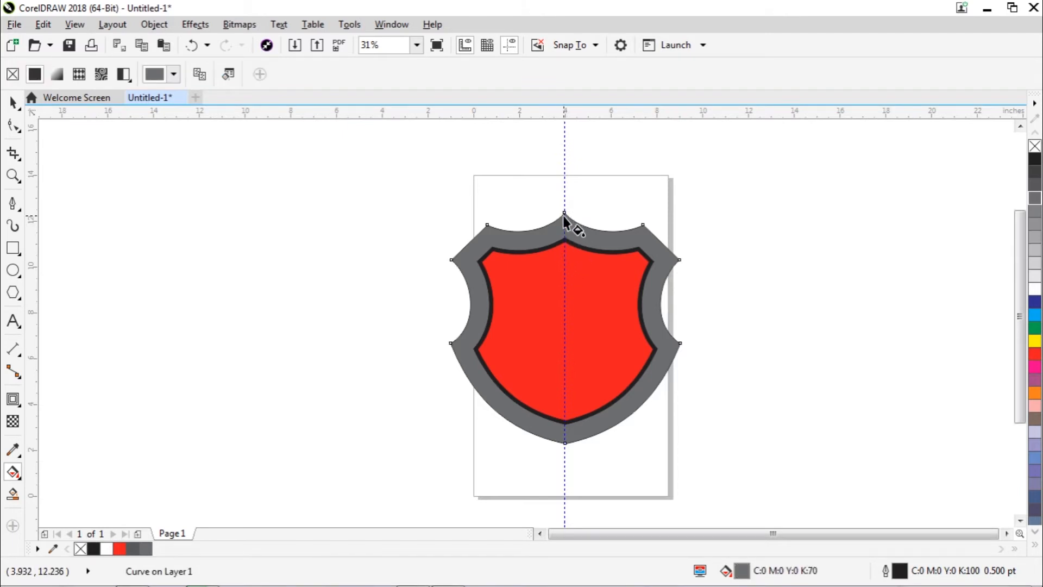
left_click_drag(564, 216, 562, 465)
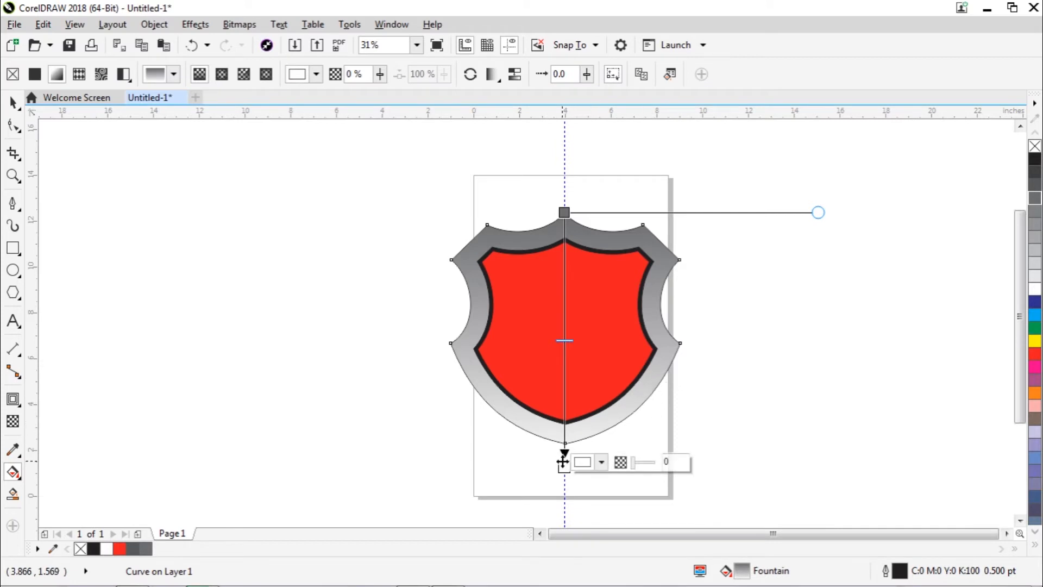
Step: Add a white colour stop at 10% along the outer shield's fountain fill
double_click(565, 237)
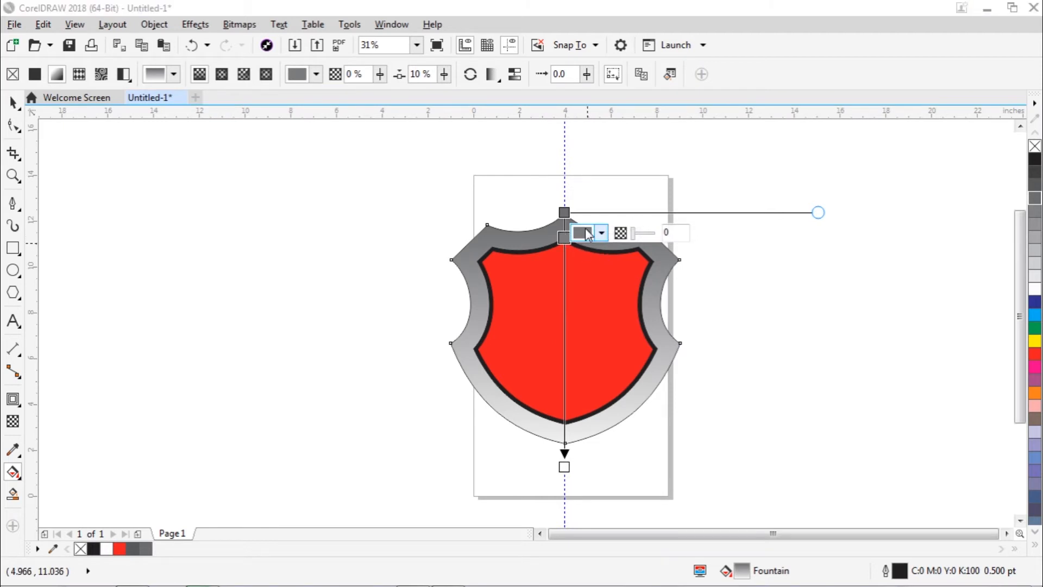
left_click(585, 233)
left_click(584, 309)
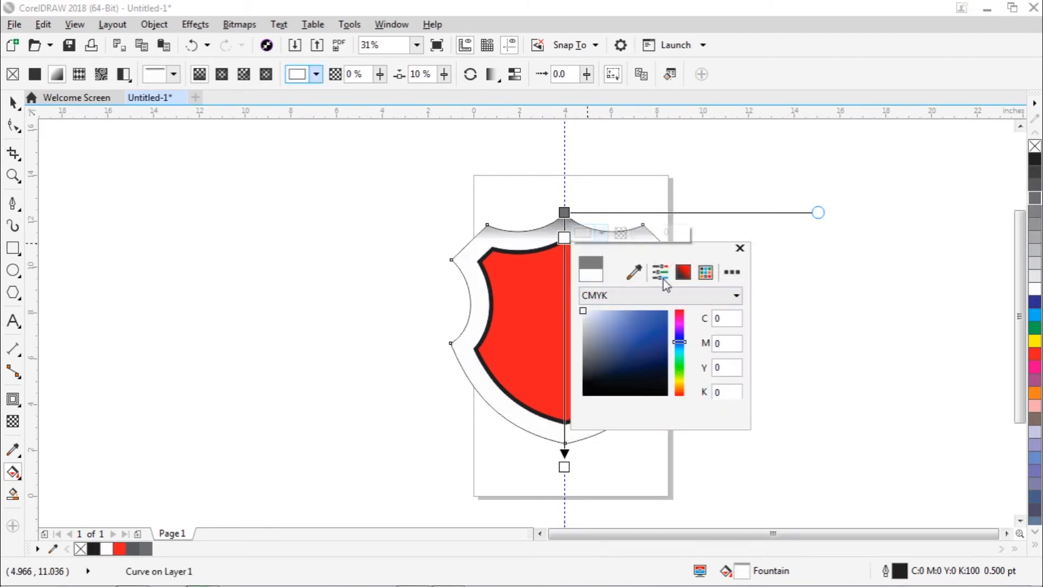
left_click(739, 248)
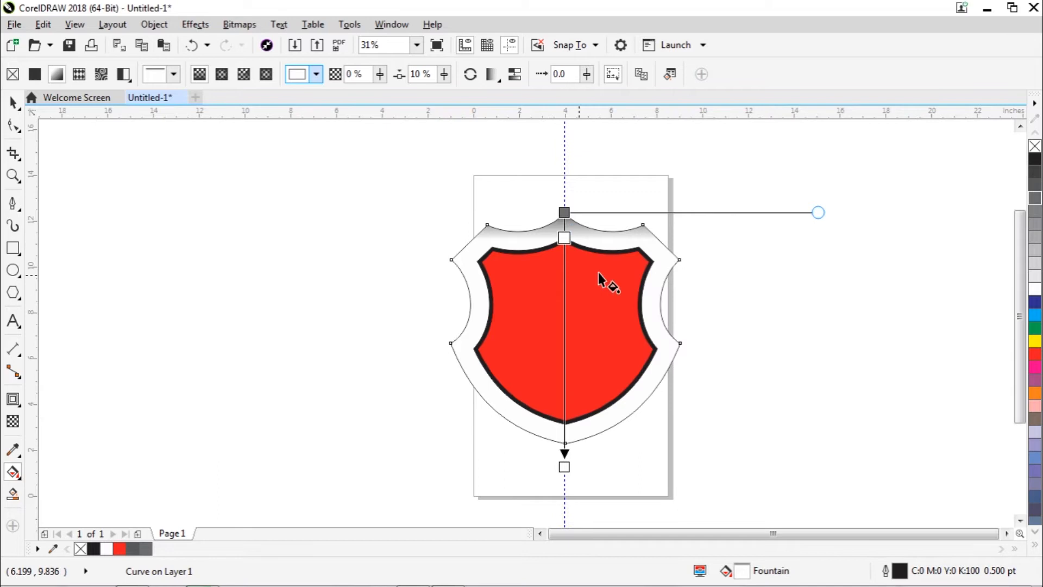
Step: Add a black (K 100) colour stop at 20% along the outer shield's fountain fill
double_click(565, 265)
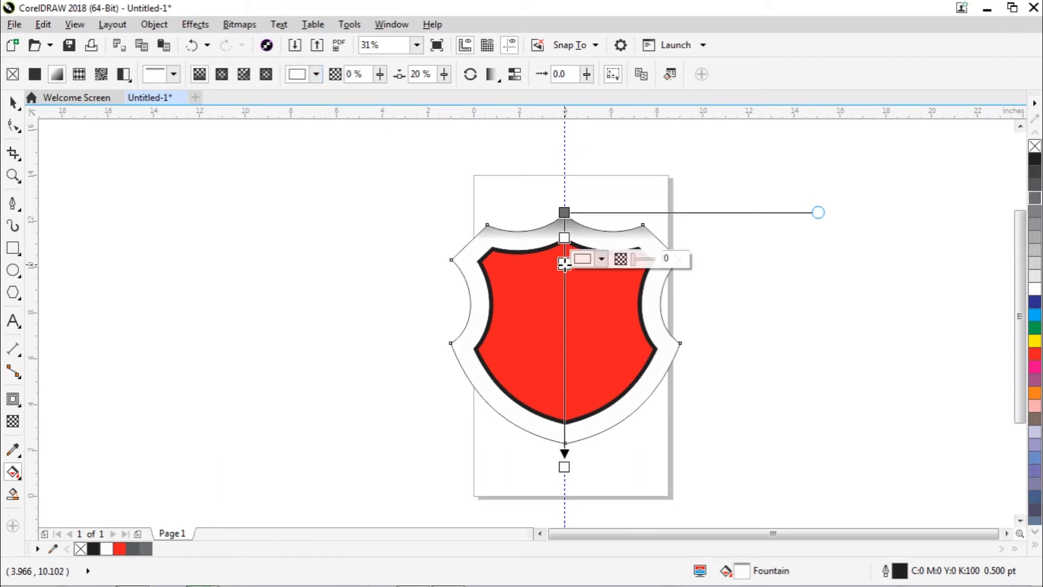
left_click(588, 262)
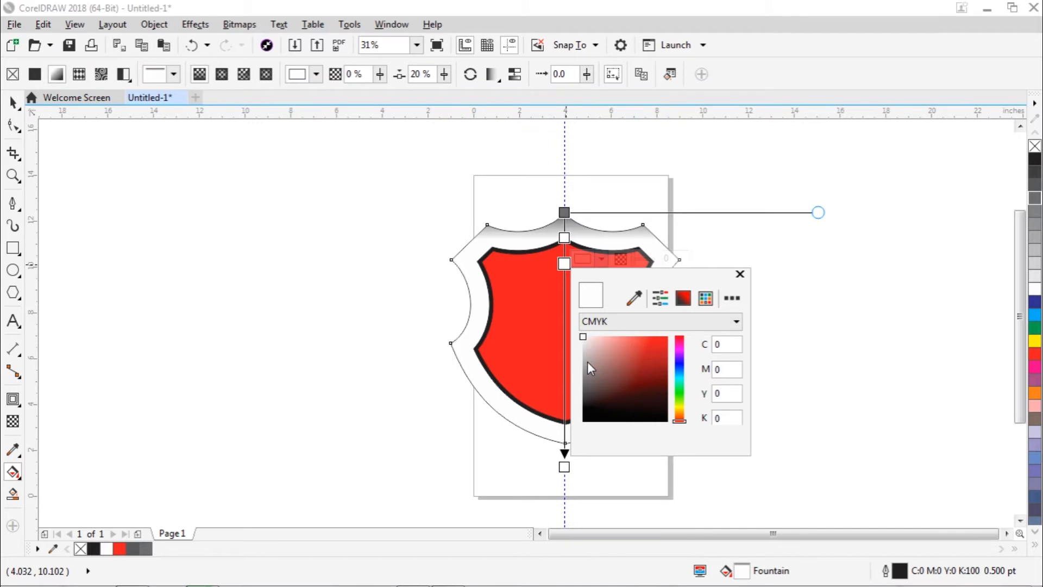
left_click(633, 297)
left_click(565, 216)
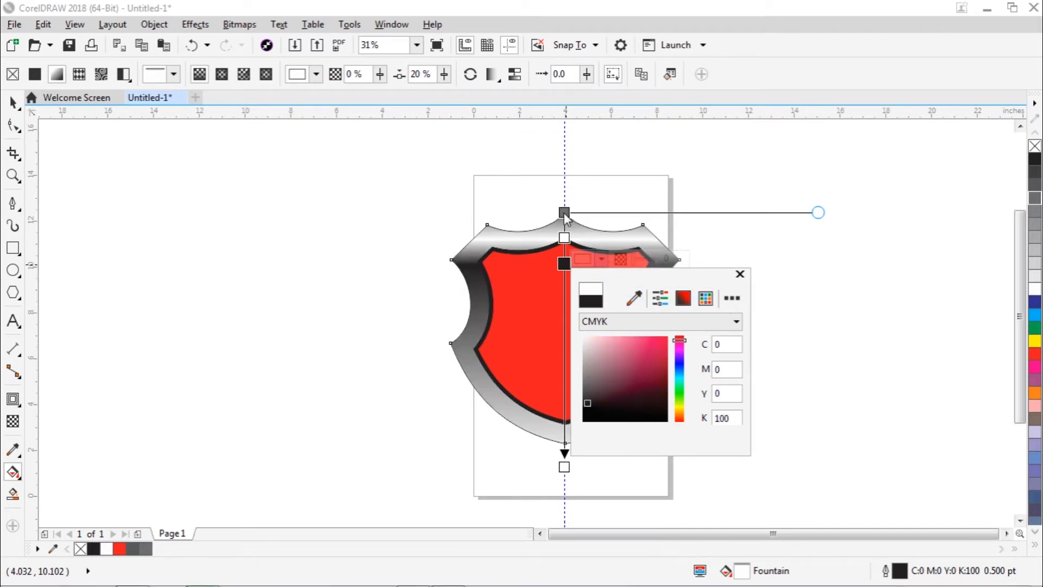
left_click(740, 273)
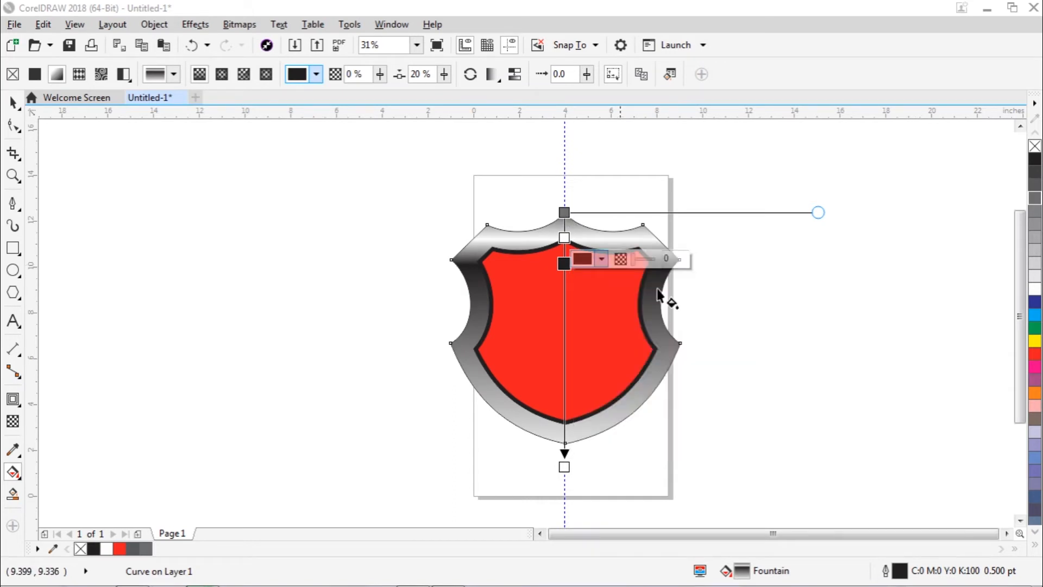
Step: Add a white colour stop at 34% along the outer shield's fountain fill
double_click(564, 299)
left_click(564, 299)
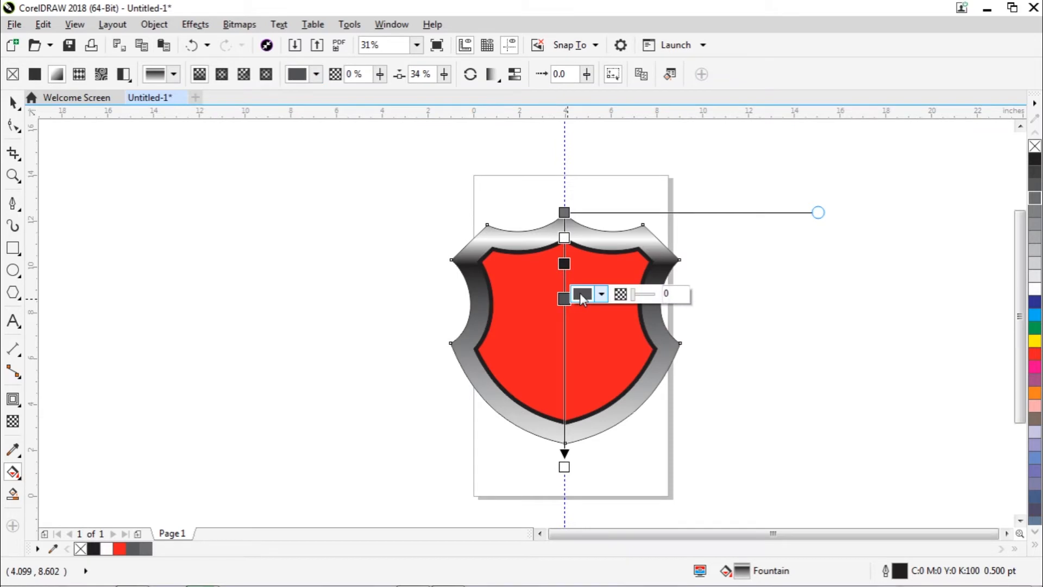
left_click(601, 294)
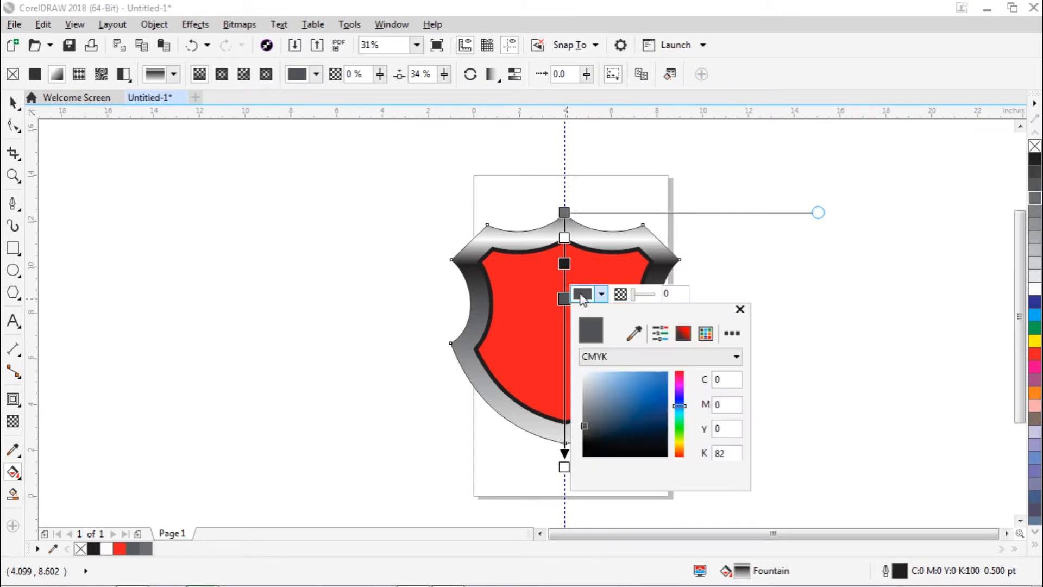
left_click(739, 309)
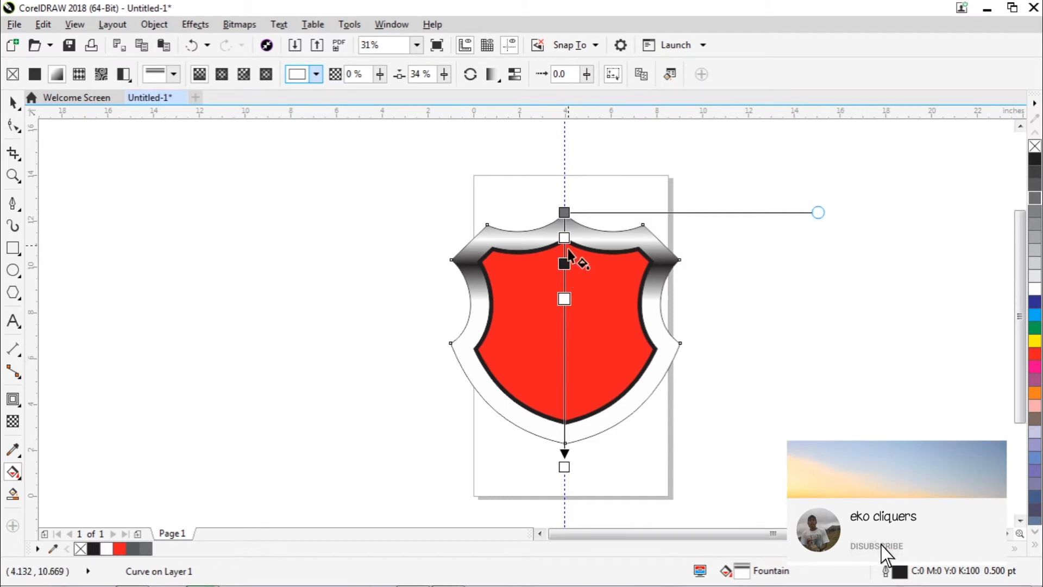
Step: Shift the fountain fill's upper white stop to 18% and space the black and lower white stops farther down the outer shield
left_click_drag(564, 267, 564, 275)
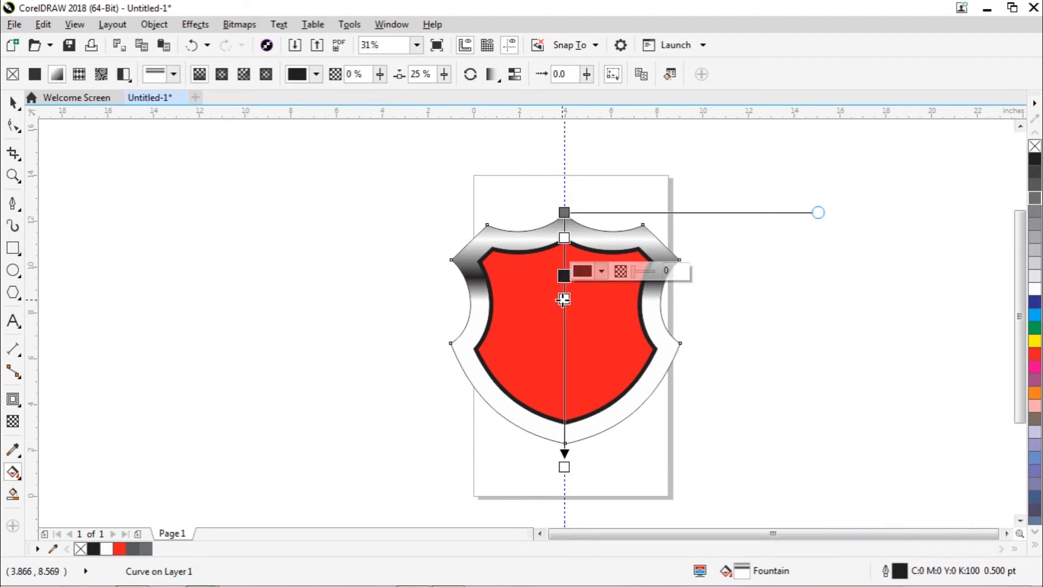
left_click_drag(564, 300, 563, 320)
mouse_move(563, 275)
left_mouse_down()
mouse_move(564, 286)
mouse_move(562, 257)
mouse_move(563, 293)
left_mouse_up()
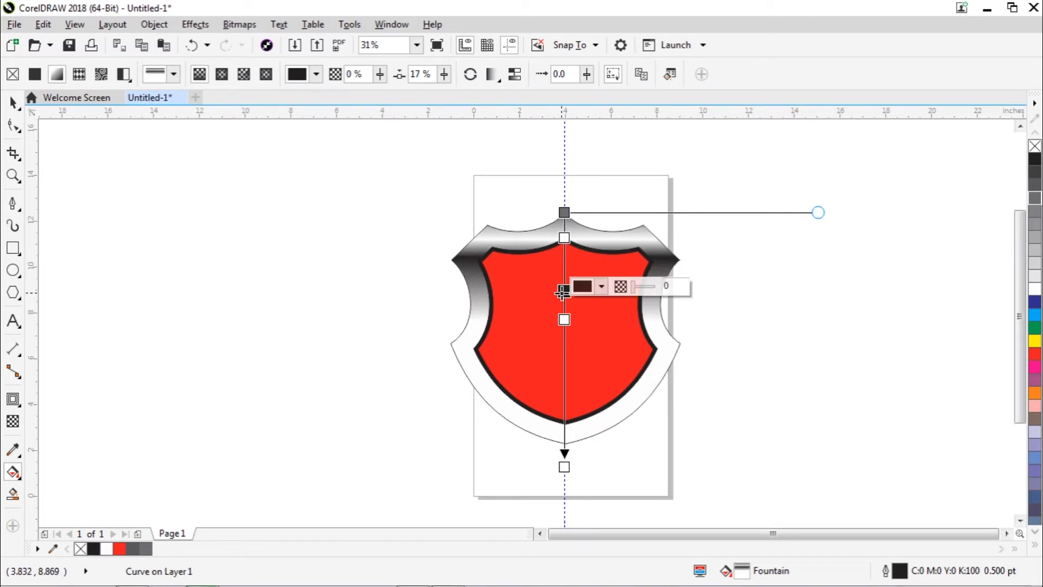
left_click_drag(563, 239, 564, 258)
double_click(564, 319)
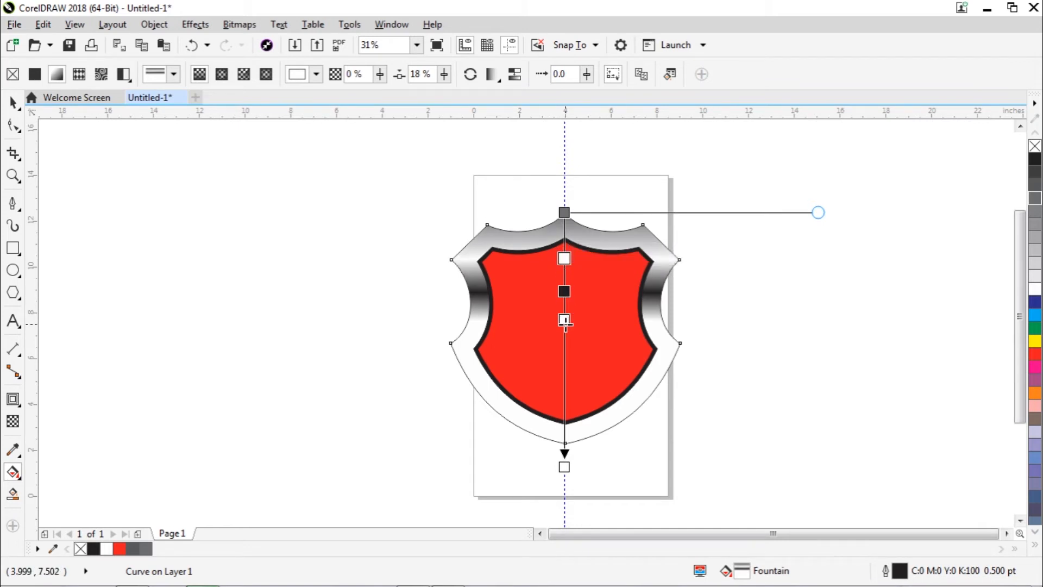
Step: Add a black (K 100) colour stop at 57% along the outer shield's fountain fill
double_click(563, 356)
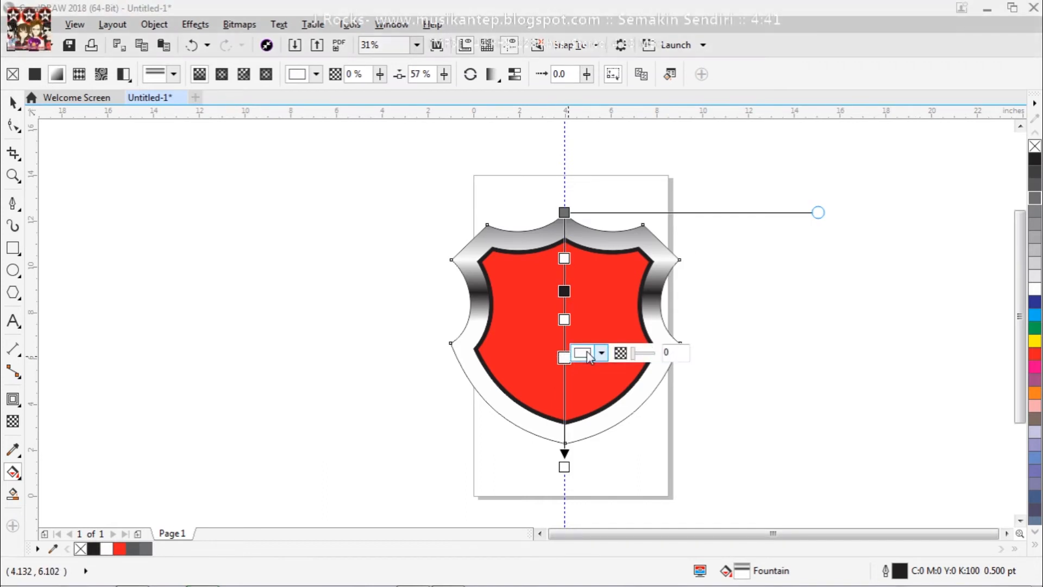
left_click(586, 352)
left_click(633, 391)
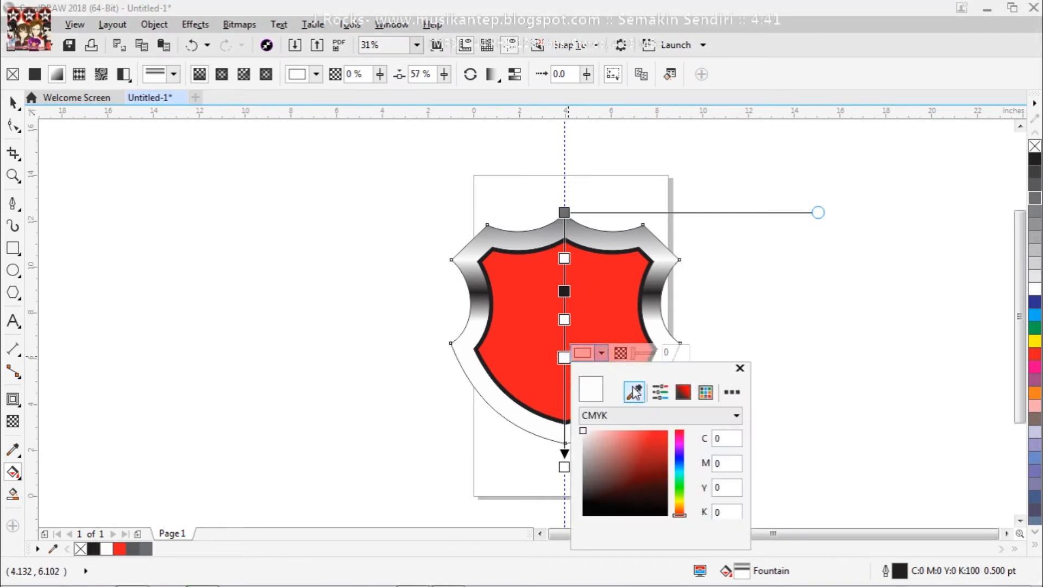
left_click(561, 215)
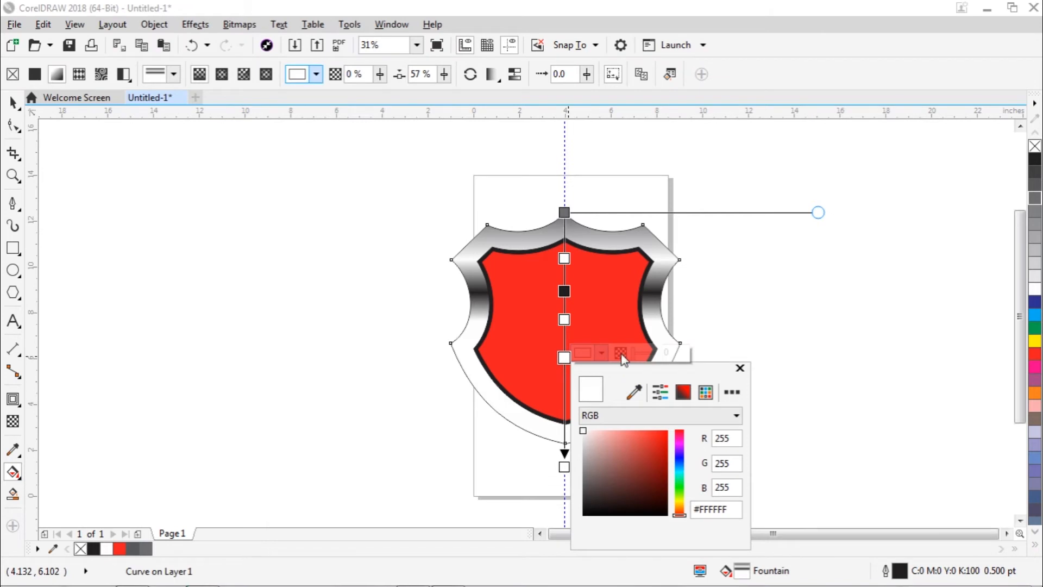
left_click(566, 216)
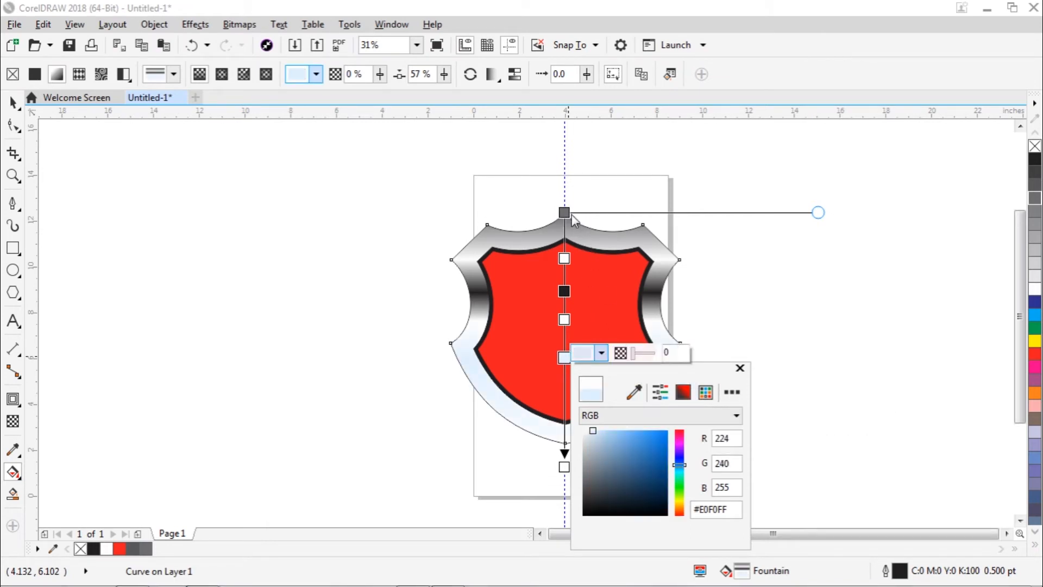
left_click(636, 417)
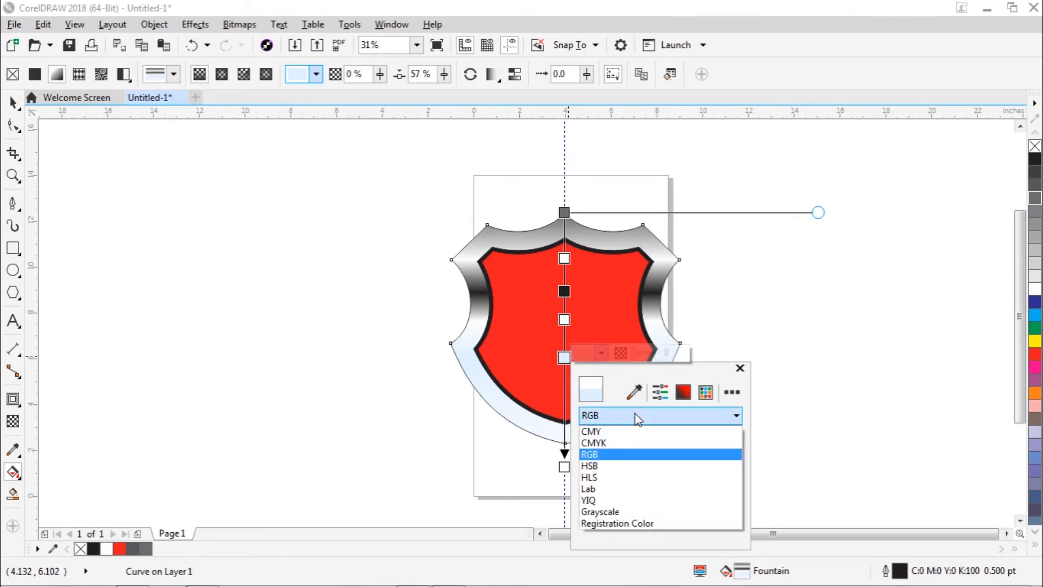
left_click(635, 416)
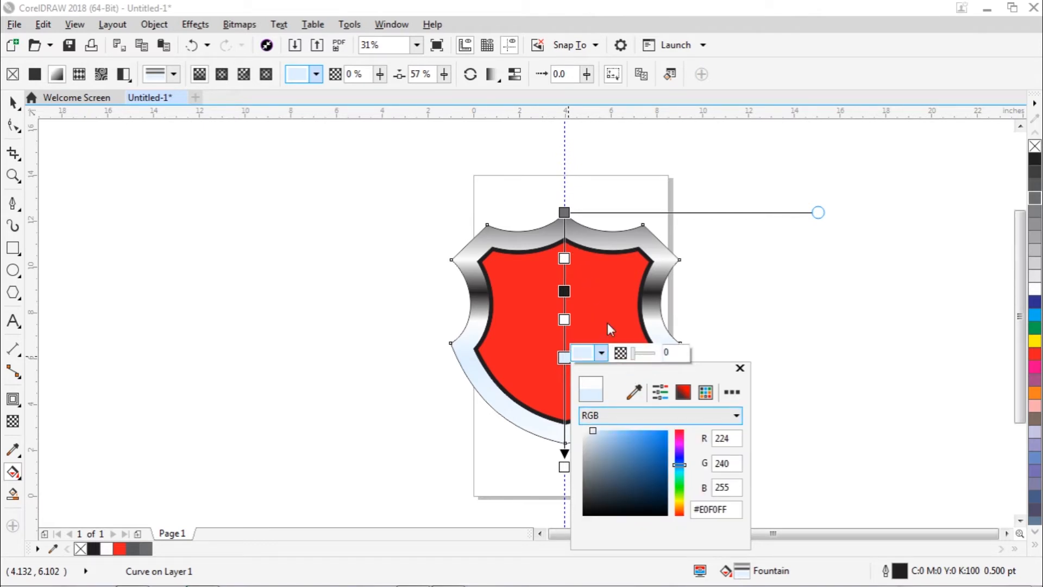
left_click(633, 391)
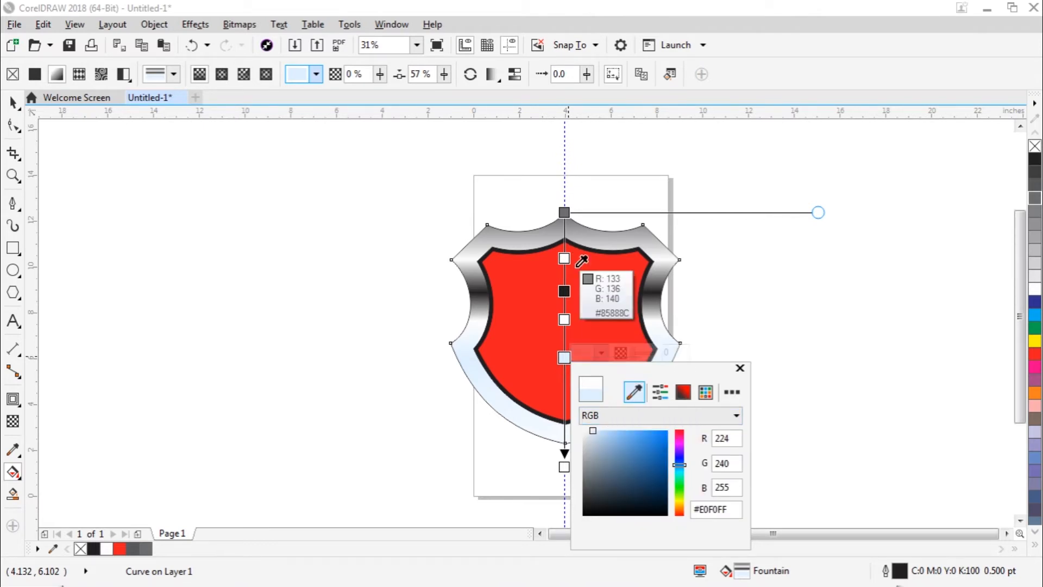
left_click(565, 214)
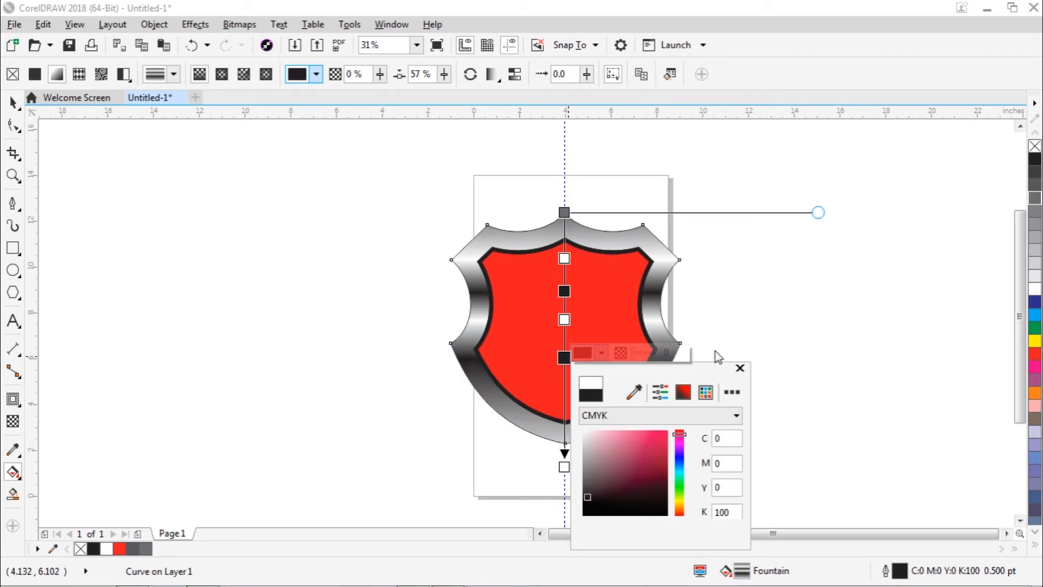
left_click(740, 369)
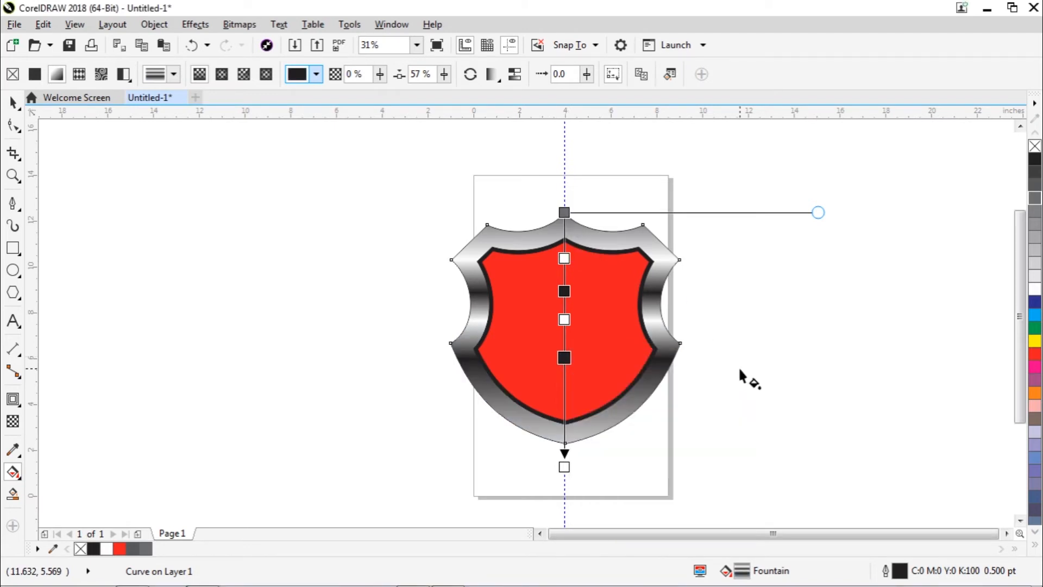
Step: Add a white colour stop at 75% along the outer shield's fountain fill
double_click(565, 403)
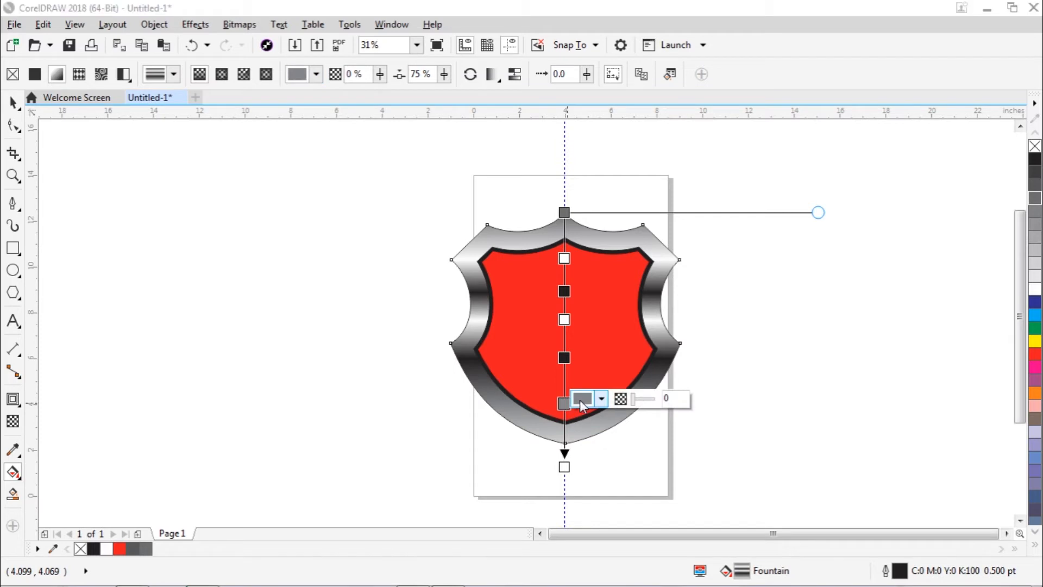
left_click(579, 400)
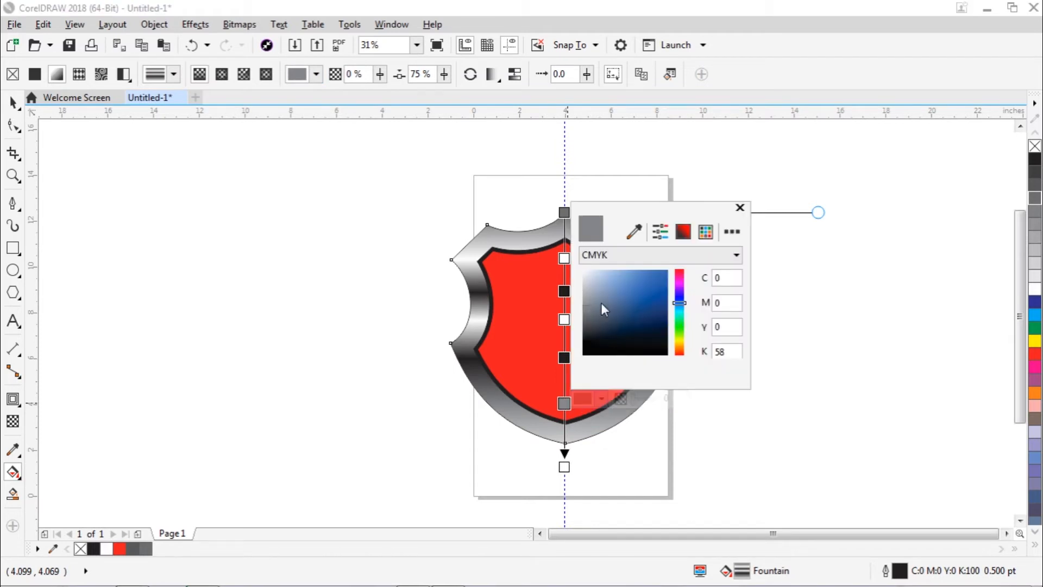
left_click_drag(597, 302, 582, 269)
left_click(739, 208)
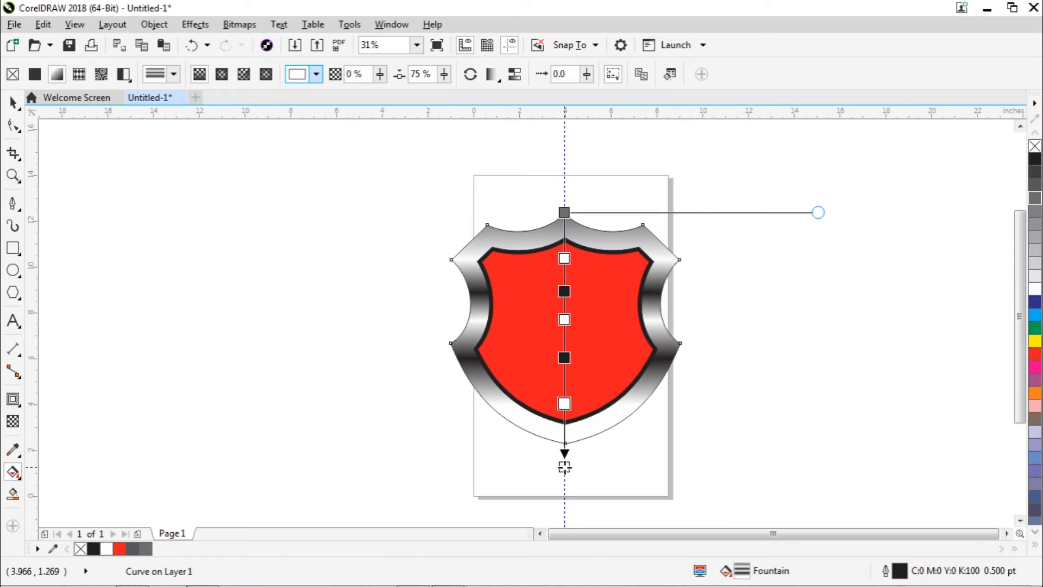
Step: Recolour the end stop of the outer shield's fountain fill black (K 100) by sampling the colour from the drawing
left_click(564, 467)
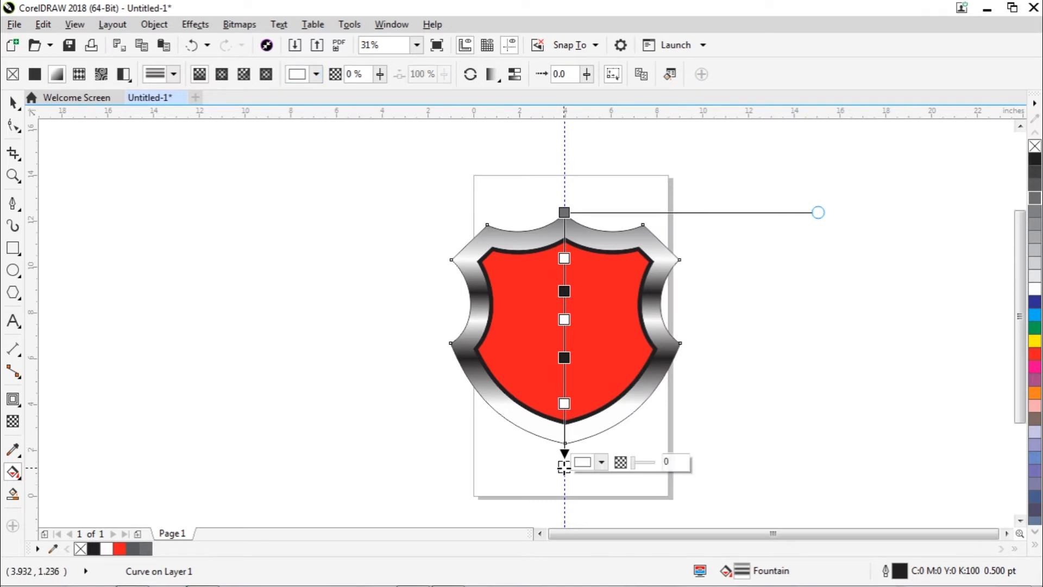
left_click(601, 461)
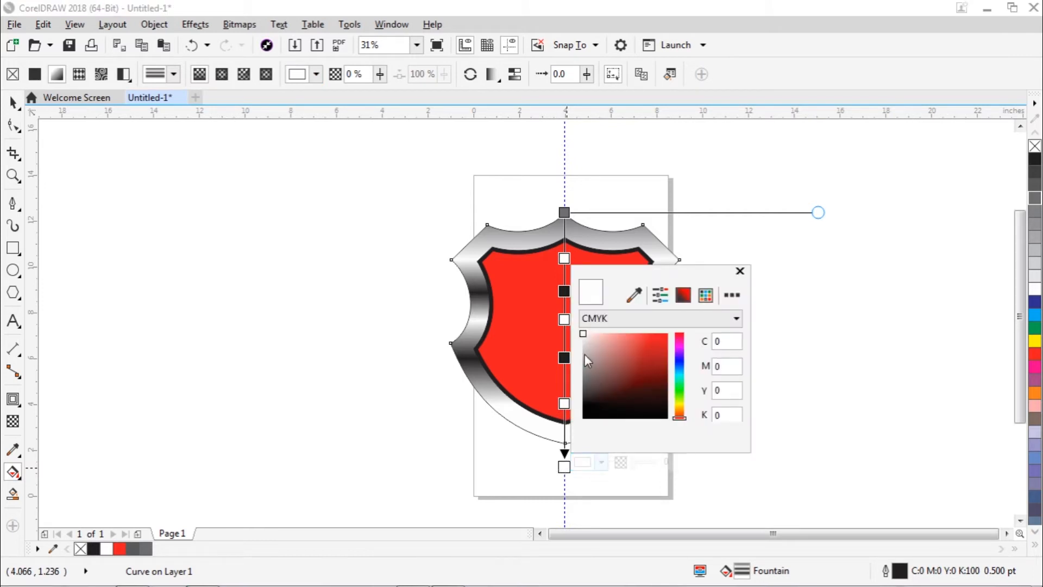
left_click(634, 295)
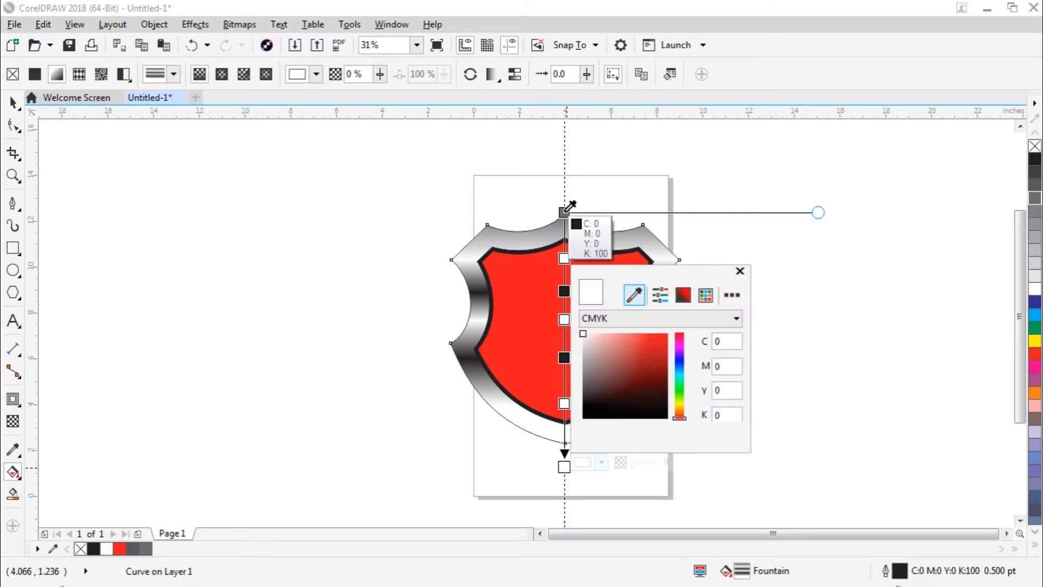
left_click(564, 212)
left_click(740, 270)
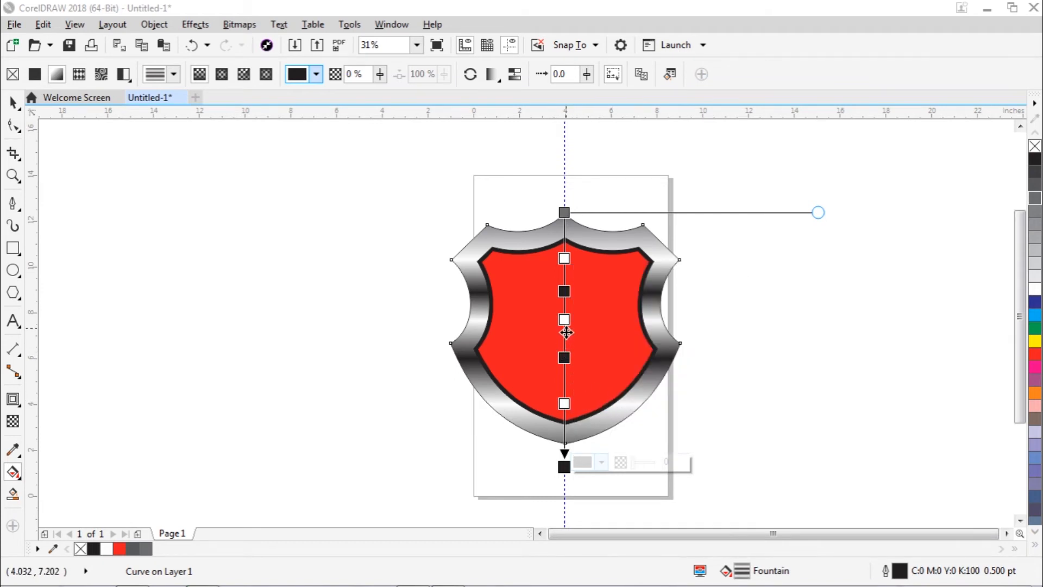
Step: Reposition the outer shield's inner colour stops: upper black to 37%, middle white to 50%, lower black to 59% and lowest white to 82%
left_click_drag(564, 319, 564, 373)
left_click_drag(564, 329, 563, 344)
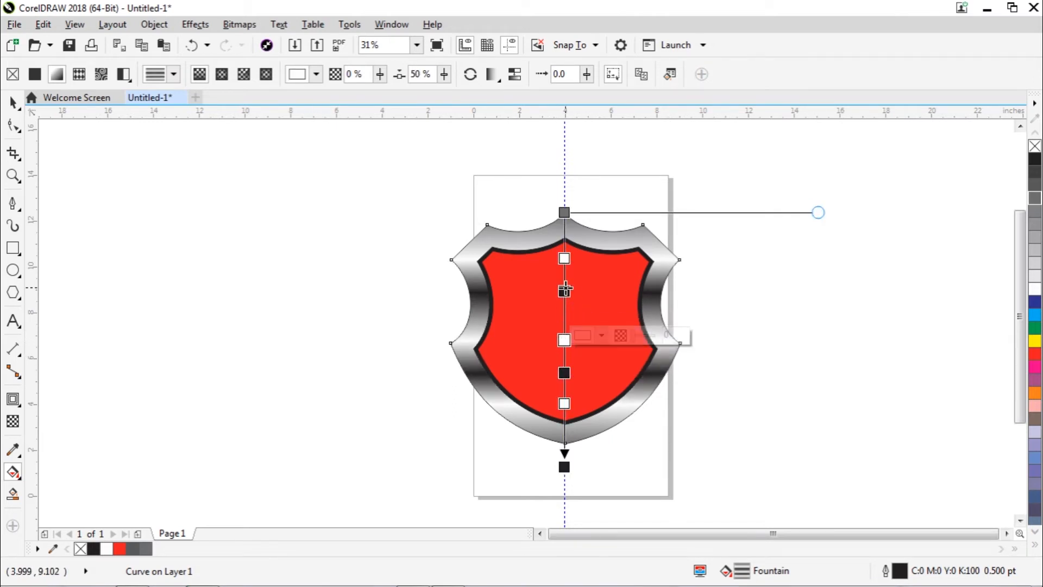
left_click_drag(564, 291, 565, 298)
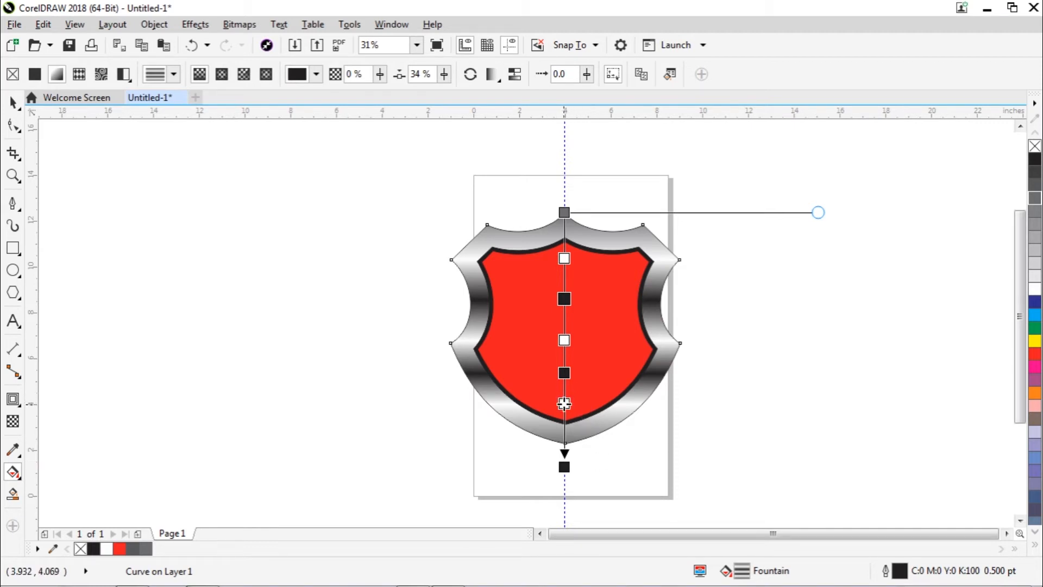
left_click_drag(563, 403, 564, 420)
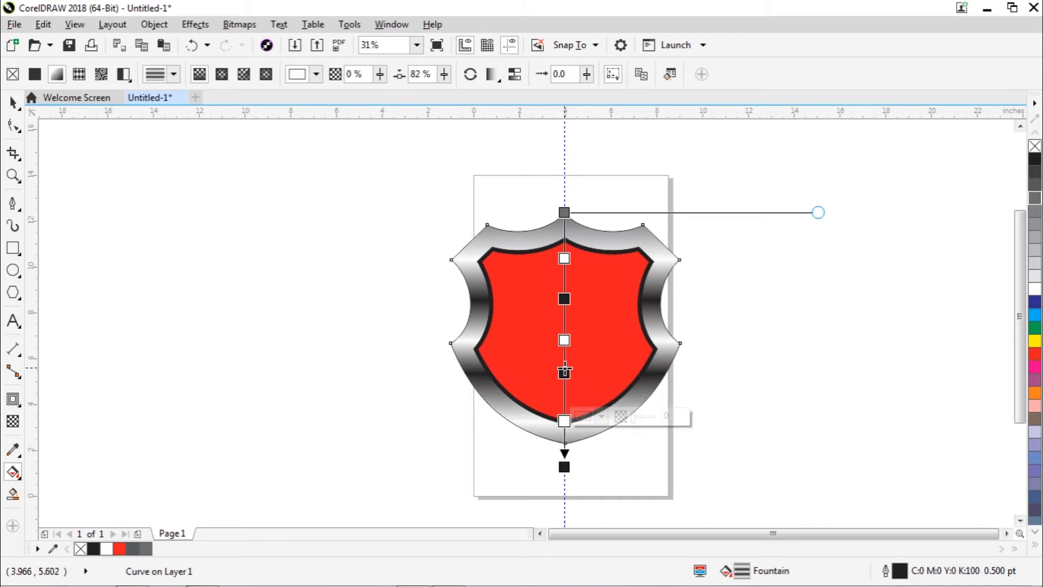
left_click_drag(564, 372, 563, 363)
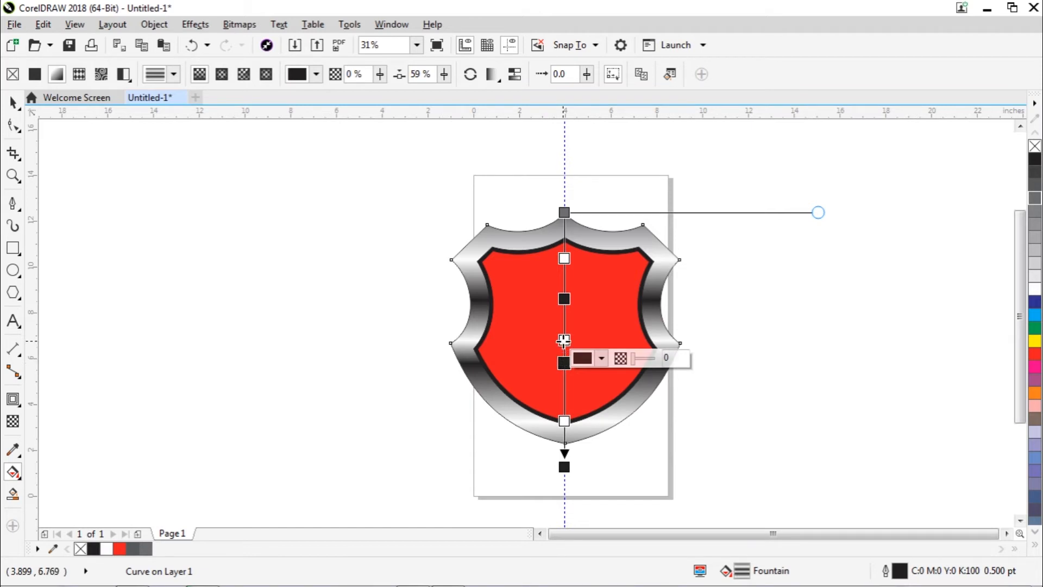
left_click_drag(565, 300, 563, 306)
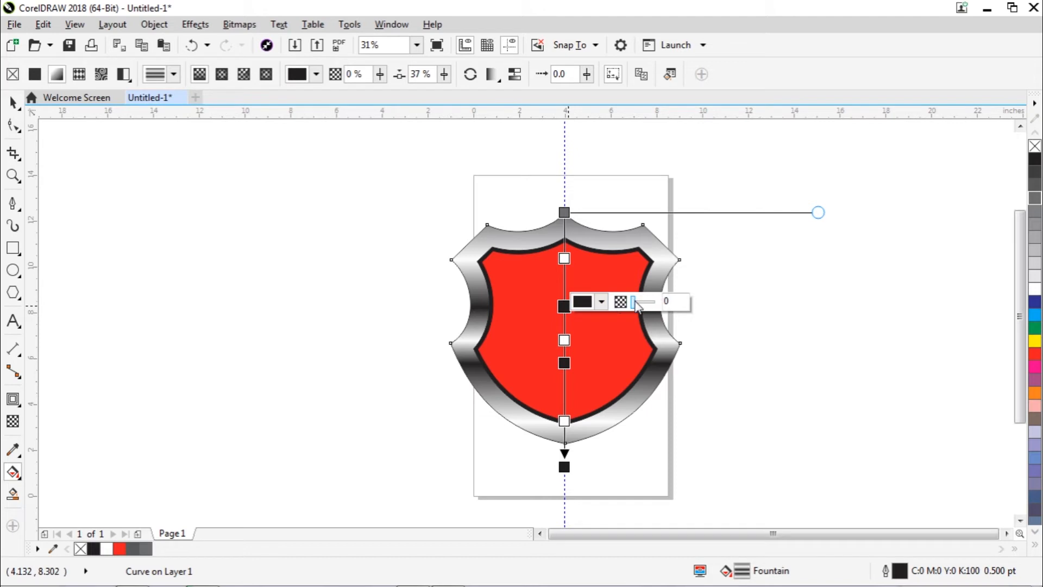
Step: Set the upper black stop's transparency to 21% and deselect the outer shield
left_click_drag(634, 302, 638, 307)
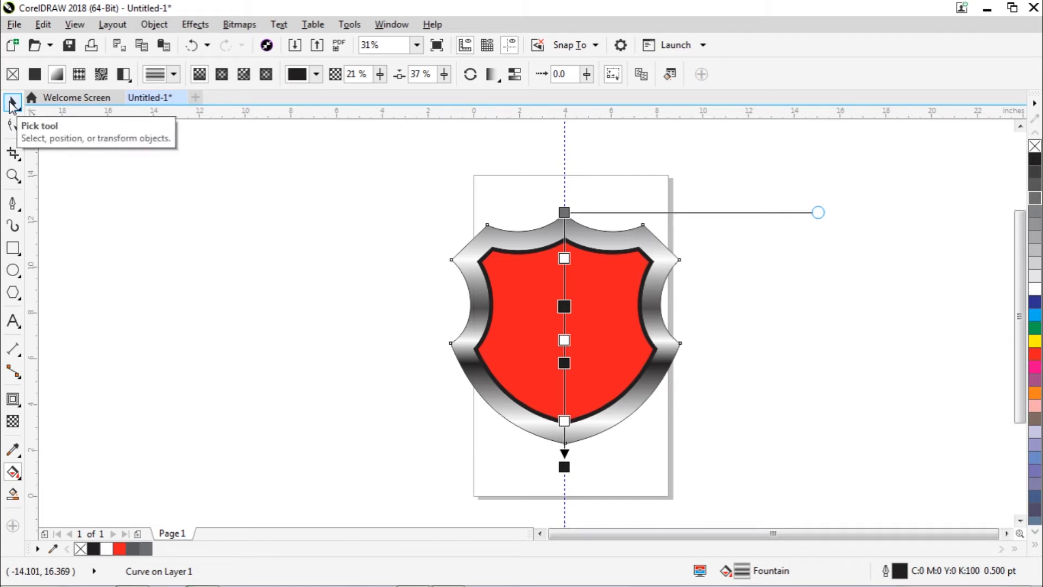
left_click(12, 102)
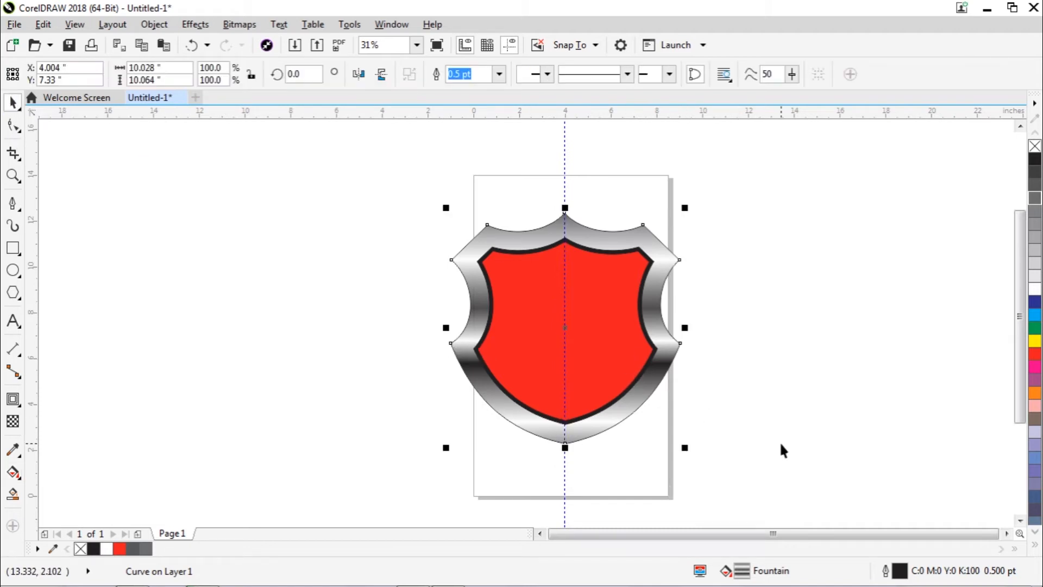
left_click(819, 327)
Step: Draw a rectangle about 5.9 by 15.8 inches from the centre guideline outward, covering the right half of the shield
left_click(606, 336)
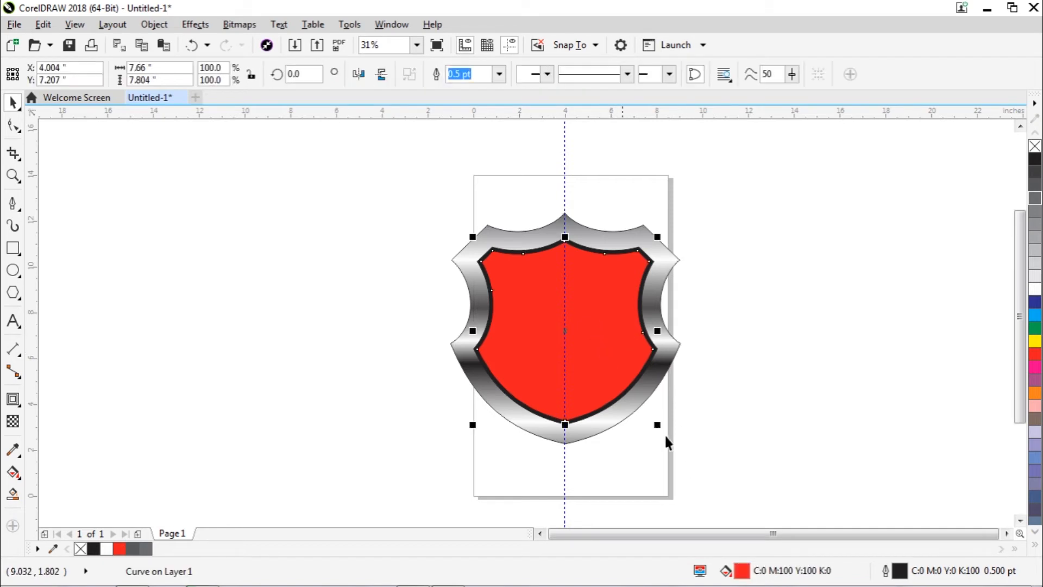
left_click(13, 249)
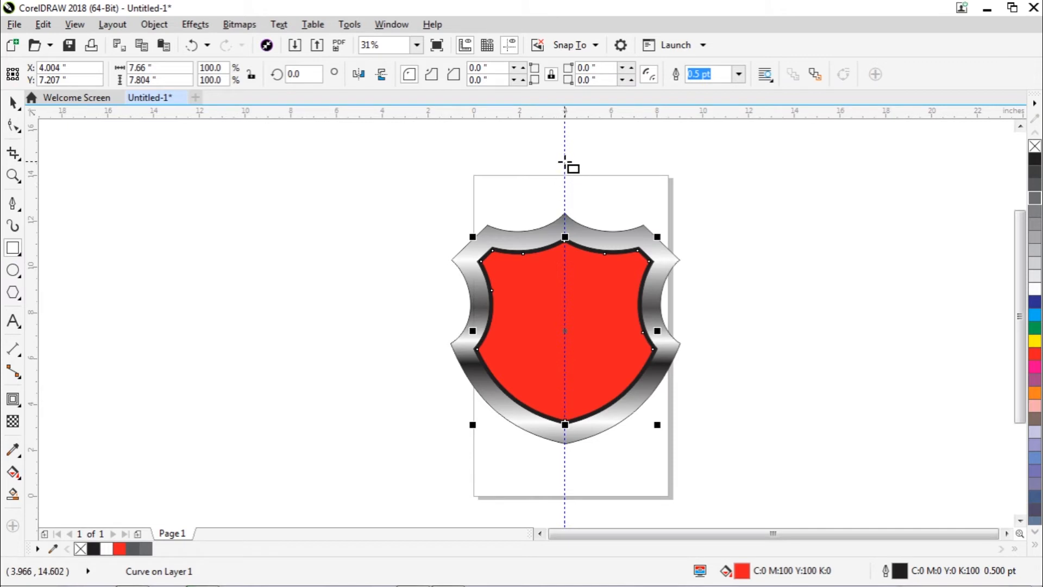
left_click_drag(565, 163, 699, 482)
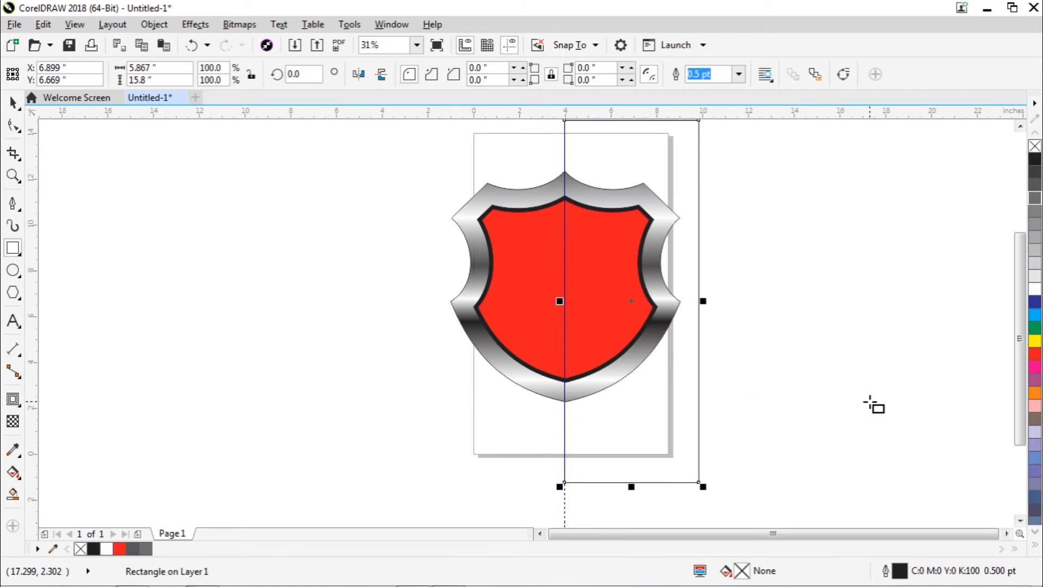
Step: Create a separate shape from the right half of the red centre with Smart Fill and colour it red
left_click(22, 499)
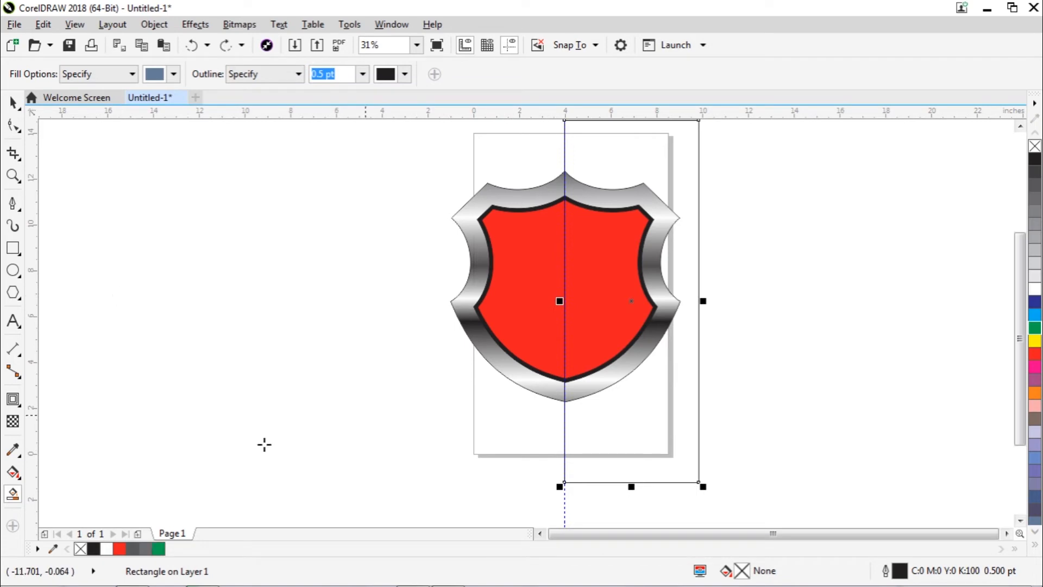
left_click(598, 275)
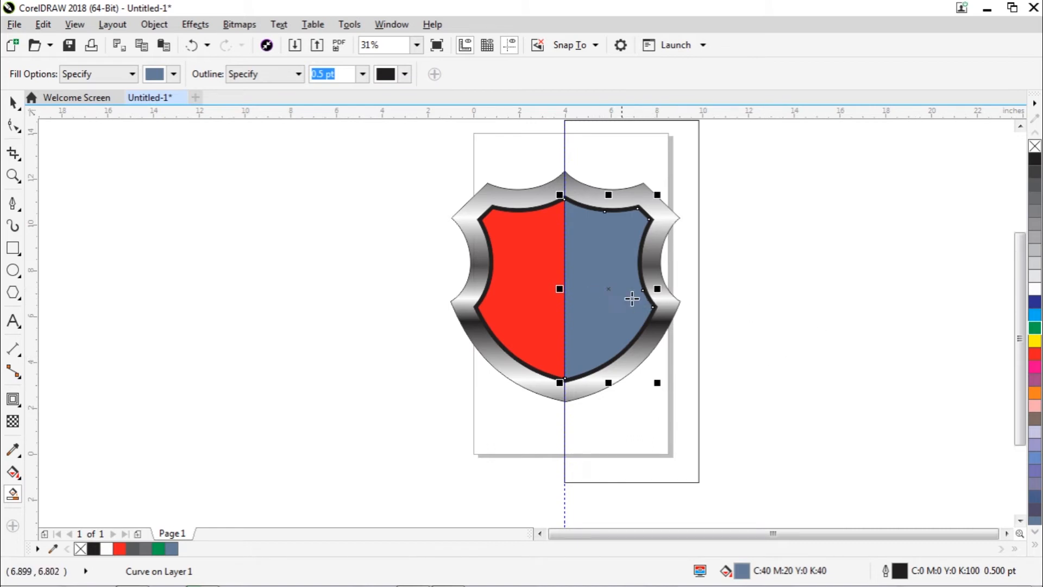
left_click(119, 549)
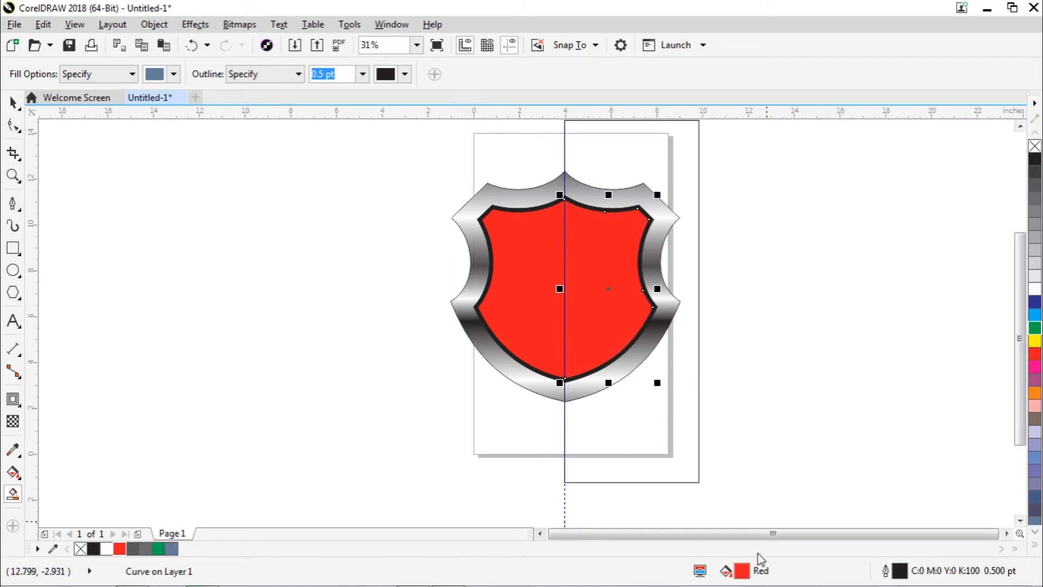
Step: Darken the right half's fill to C 24, M 100, Y 100, K 24
double_click(742, 570)
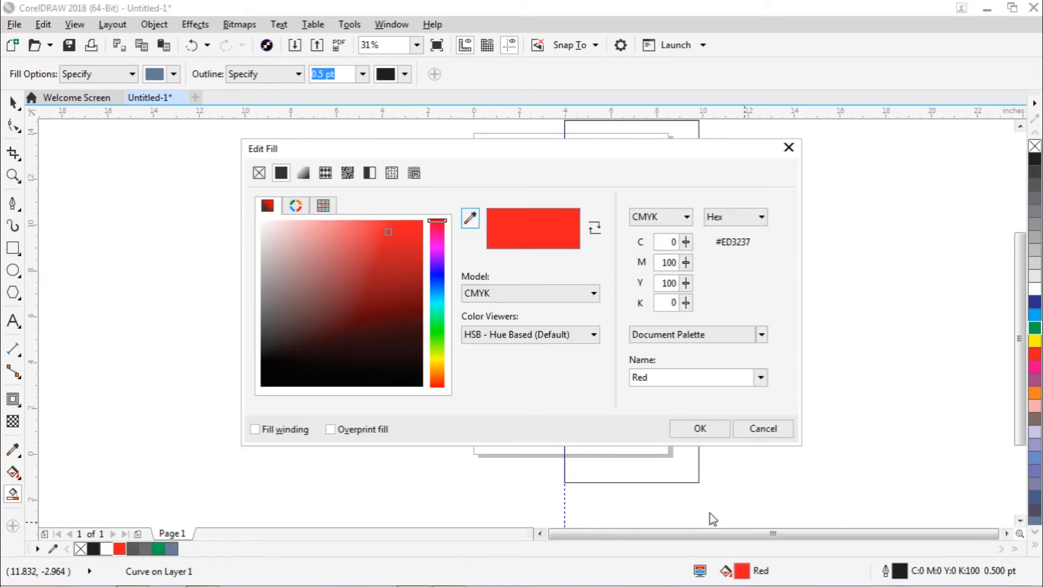
left_click_drag(386, 230, 383, 283)
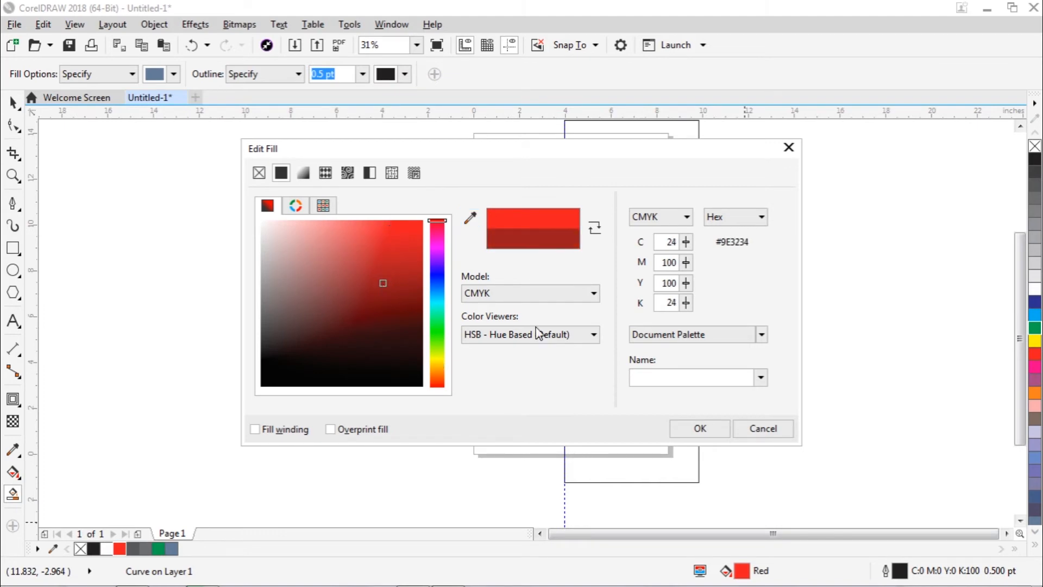
left_click(718, 429)
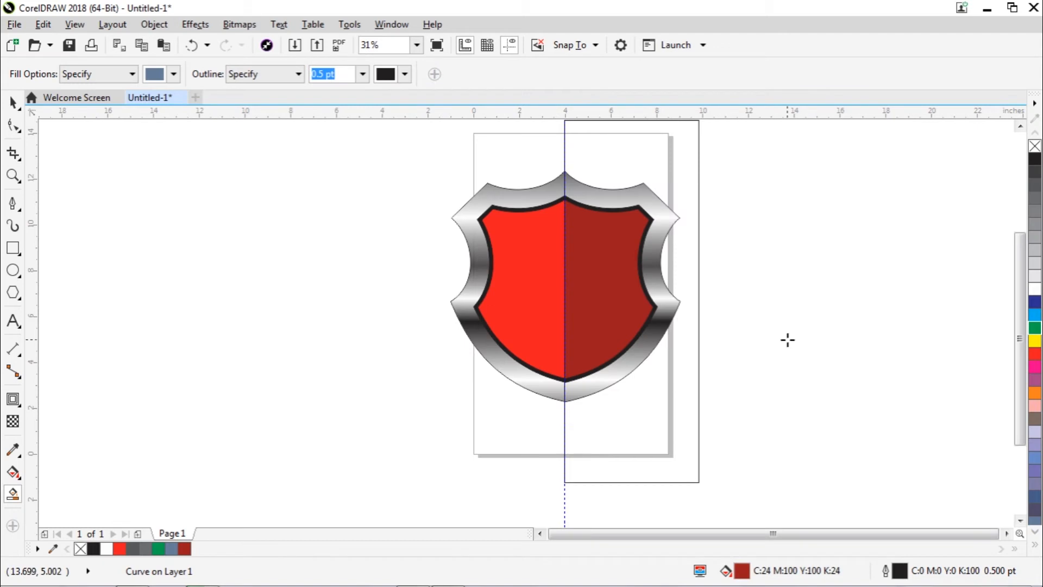
Step: Move the helper rectangle off the shield's right half and delete it
left_click(13, 101)
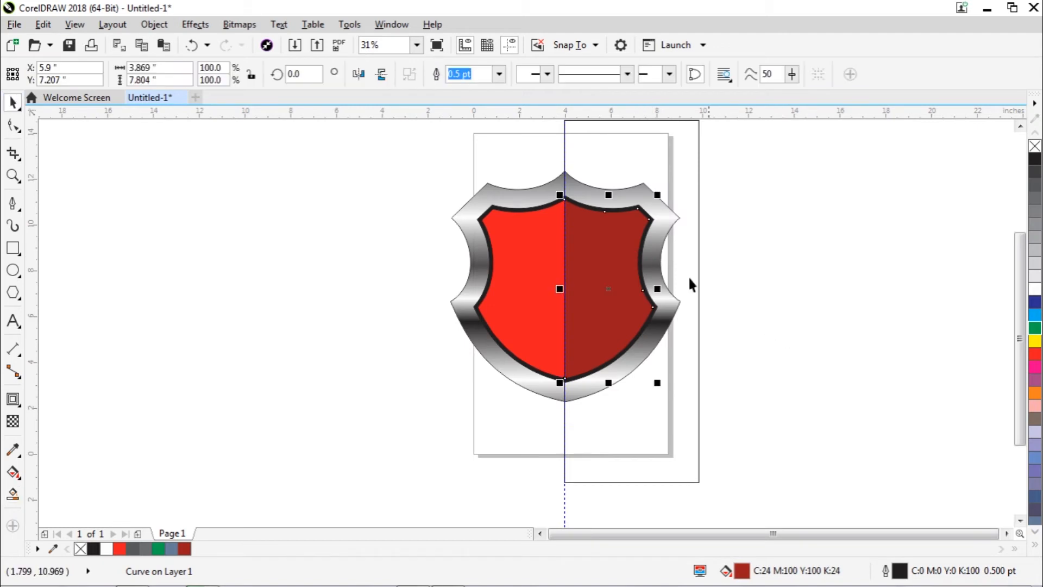
left_click(799, 300)
left_click_drag(683, 409, 789, 410)
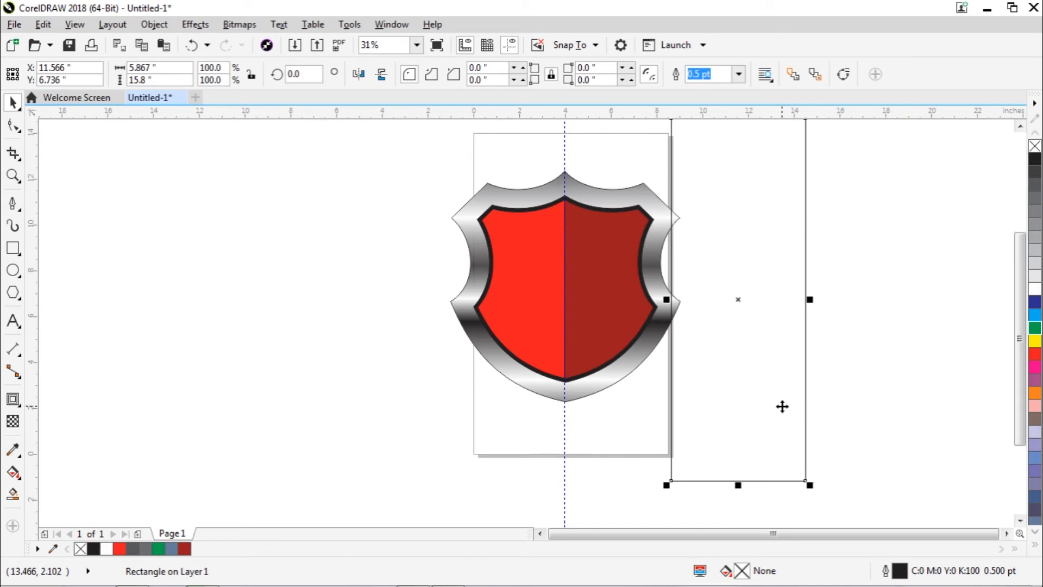
key("Delete")
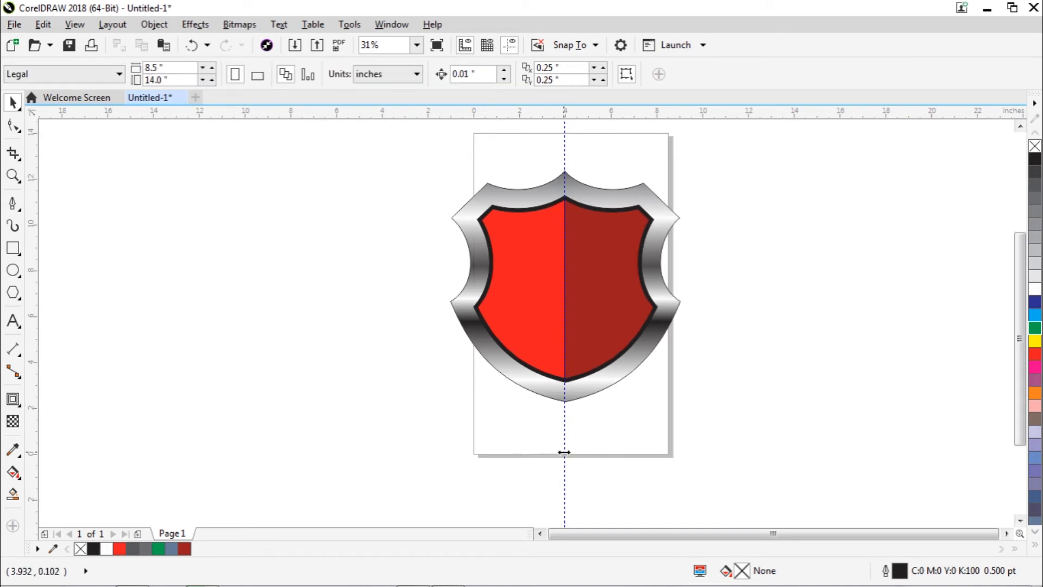
Step: Delete the vertical centre guideline and set the outline width of the shield's dark red right half to None
left_click_drag(565, 451, 728, 457)
key("Delete")
left_click(600, 301)
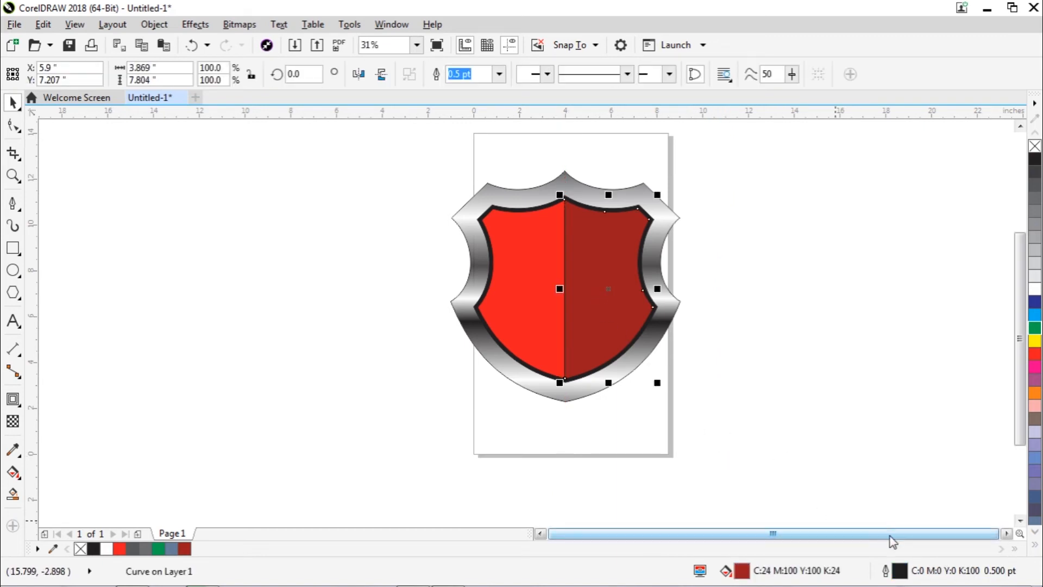
double_click(900, 571)
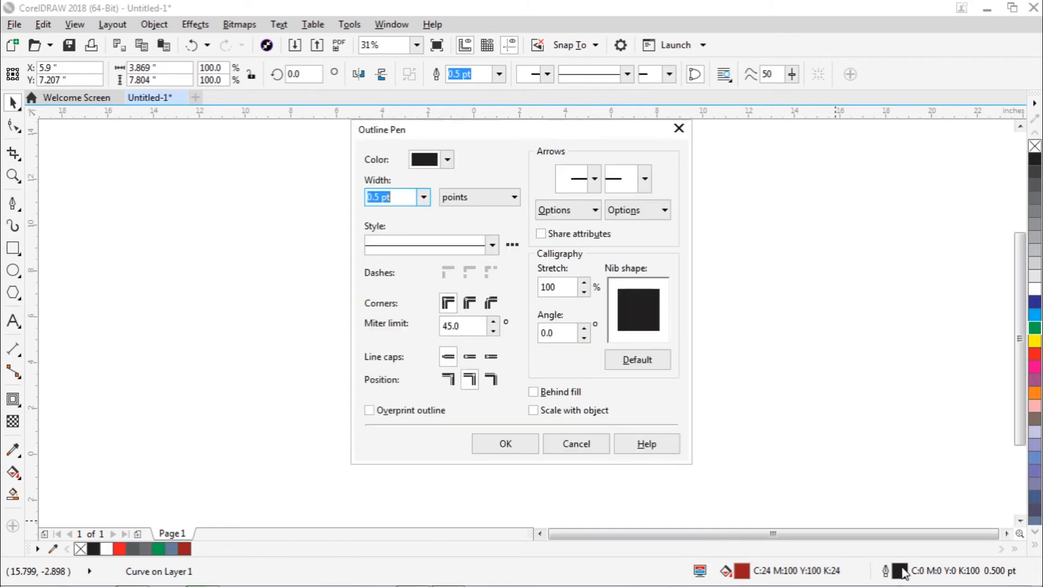
left_click(423, 197)
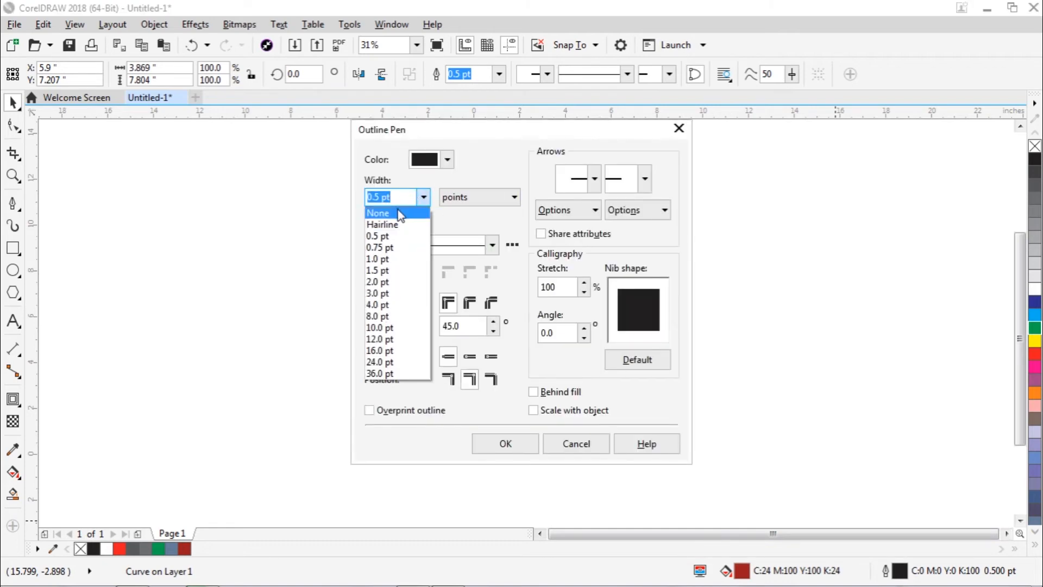
left_click(401, 213)
left_click(505, 443)
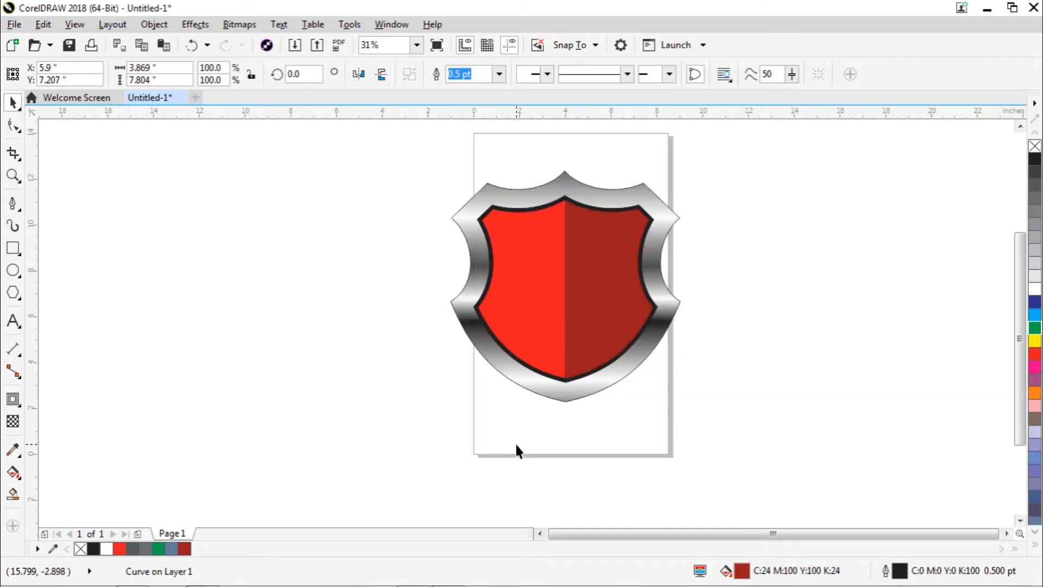
left_click(748, 315)
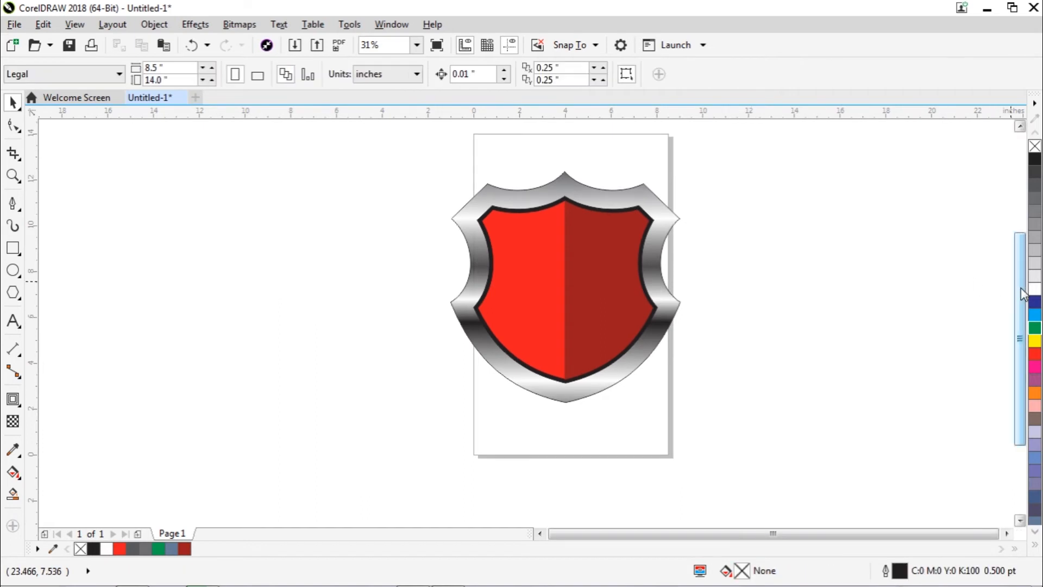
Step: Add the letter E as 700 pt artistic text and place it in the empty area beside the shield
left_click_drag(1021, 287, 1018, 276)
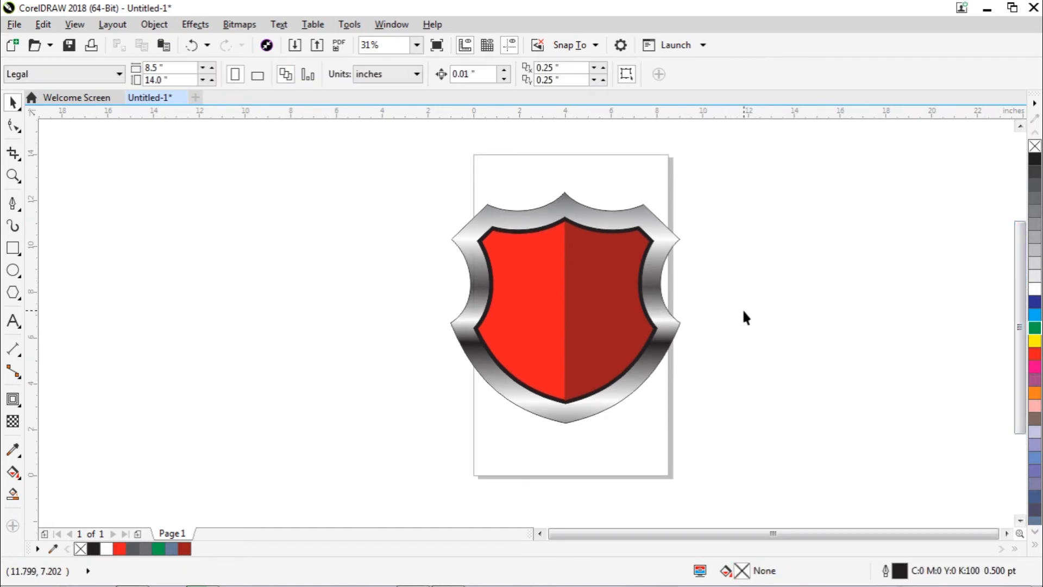
left_click_drag(1021, 302, 1019, 294)
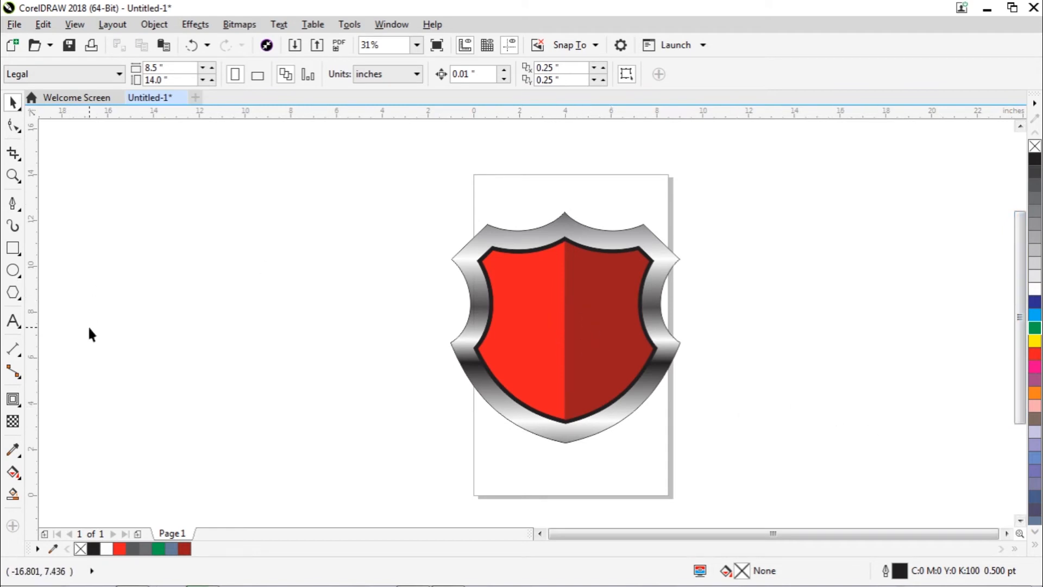
left_click(13, 321)
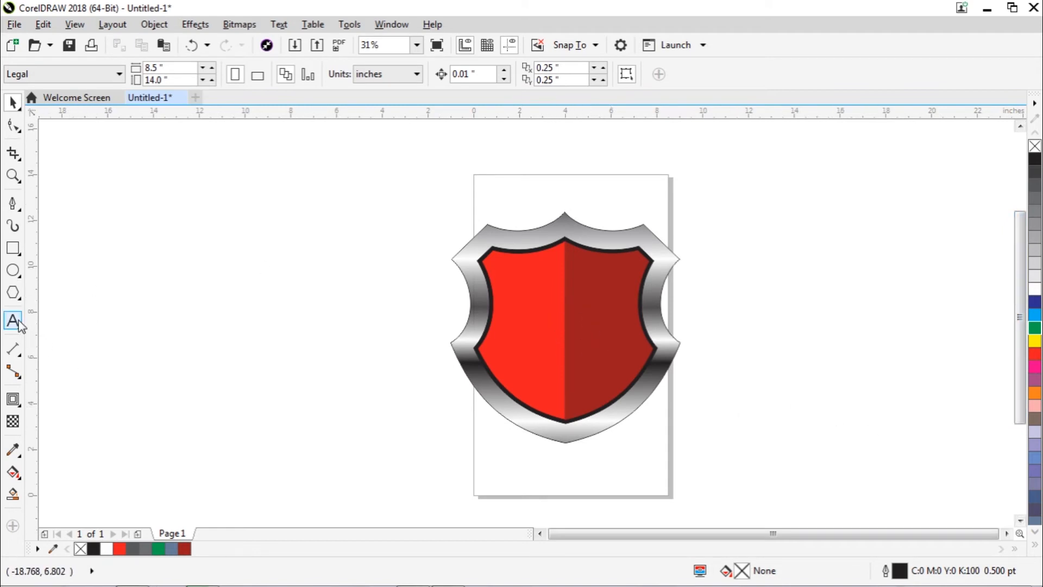
left_click(192, 271)
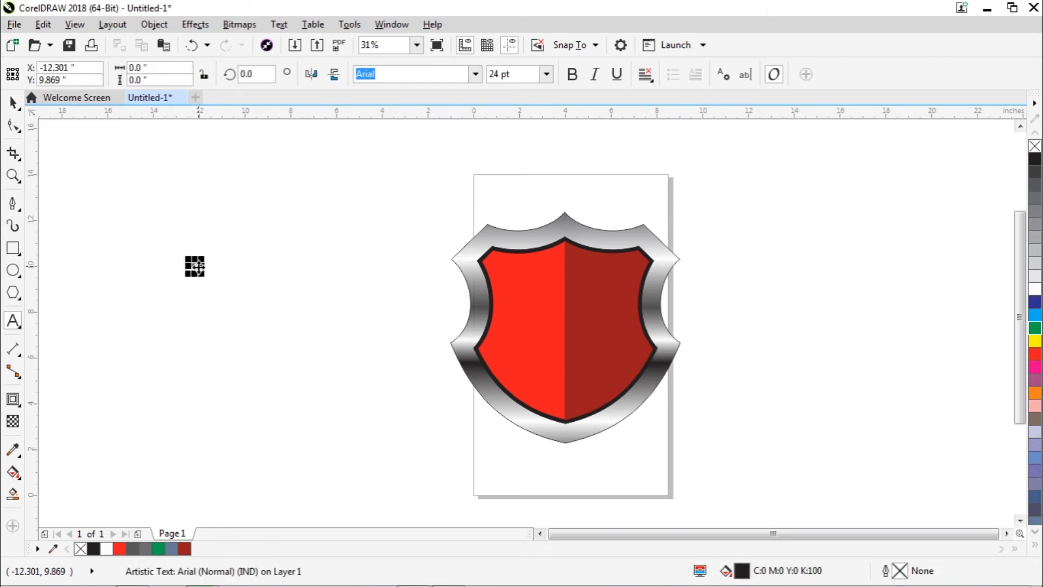
left_click(14, 102)
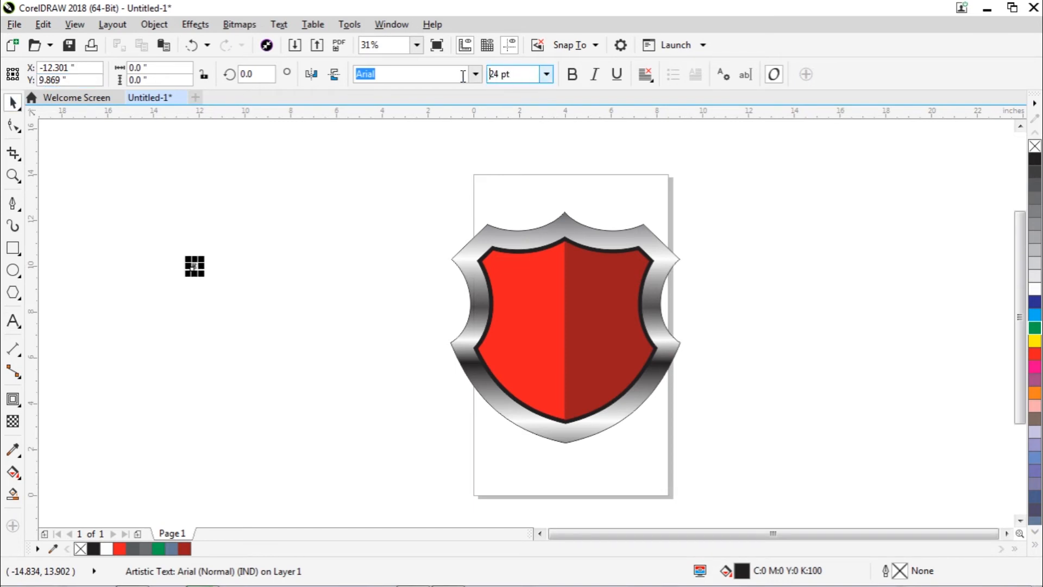
left_click(497, 74)
type("700")
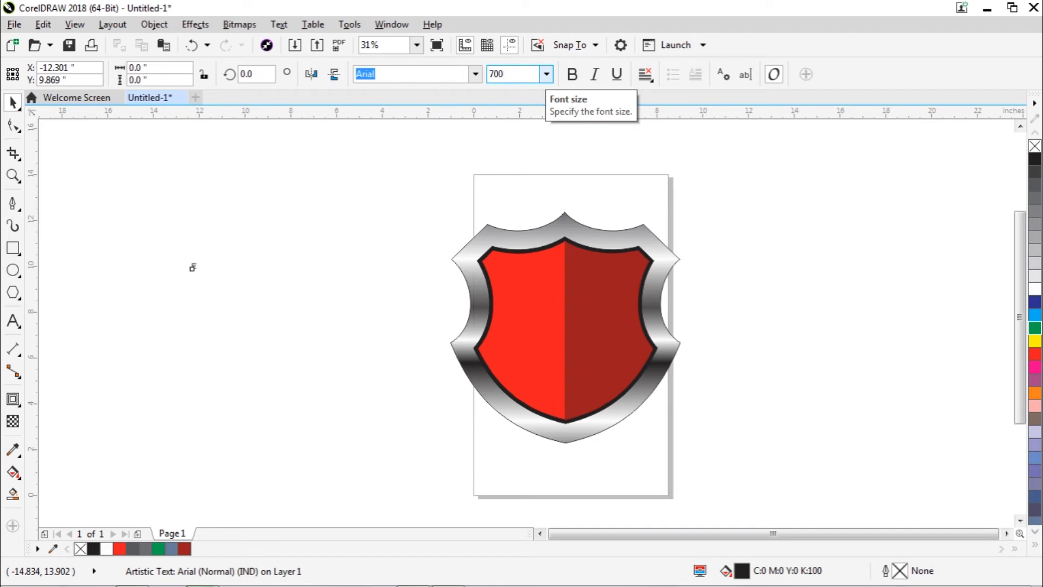
key("Return")
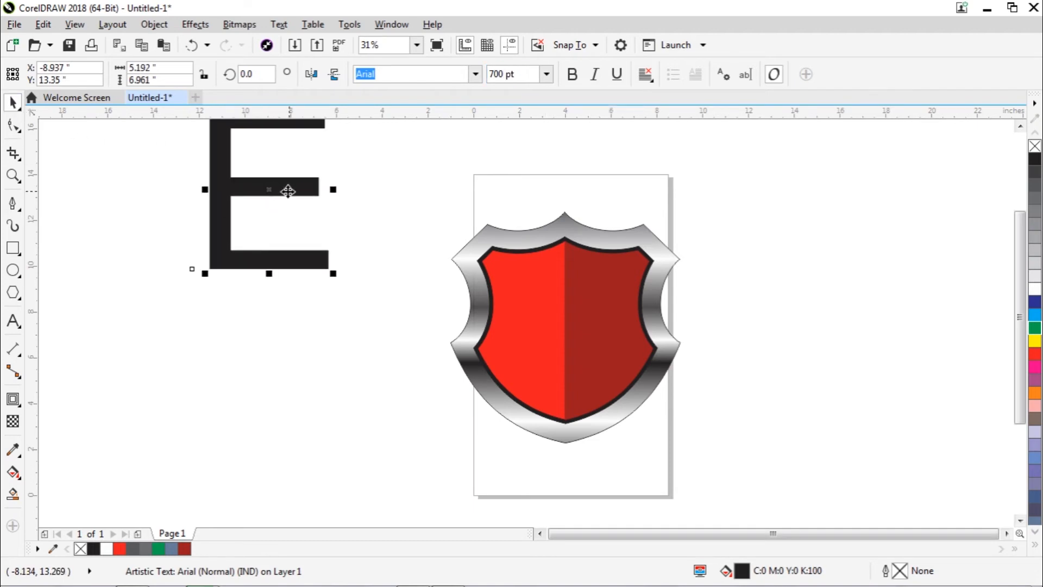
left_click_drag(286, 187, 288, 282)
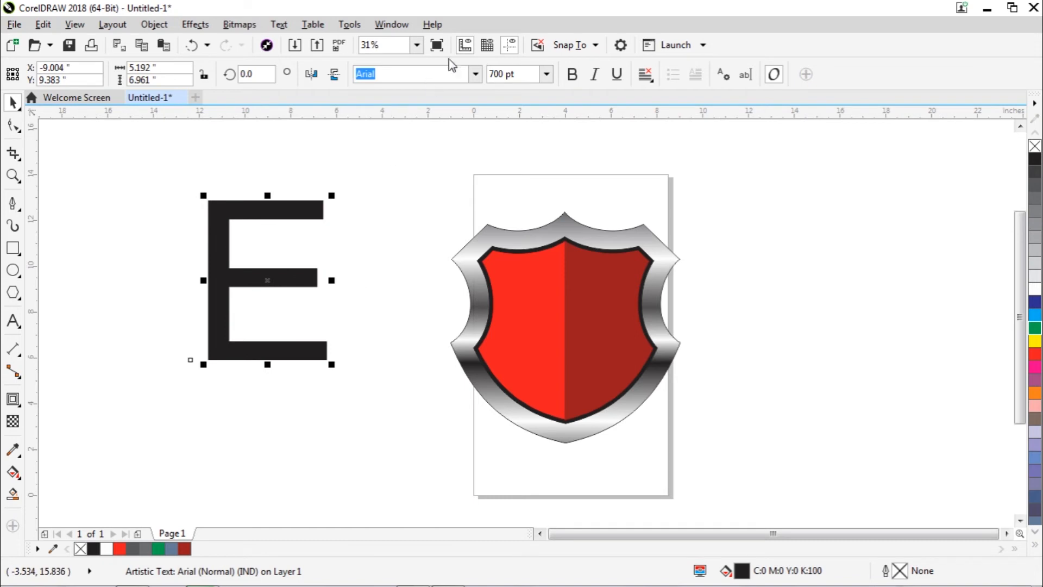
Step: Change the letter E's font to Hemi Head Rg and move the letter slightly down
left_click(476, 75)
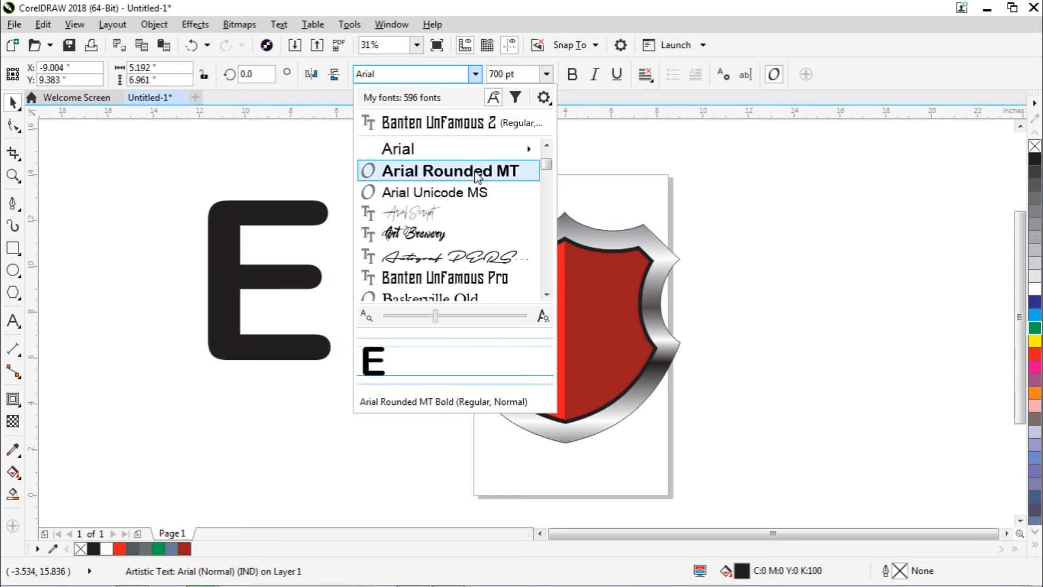
scroll(476, 278, "down", 10)
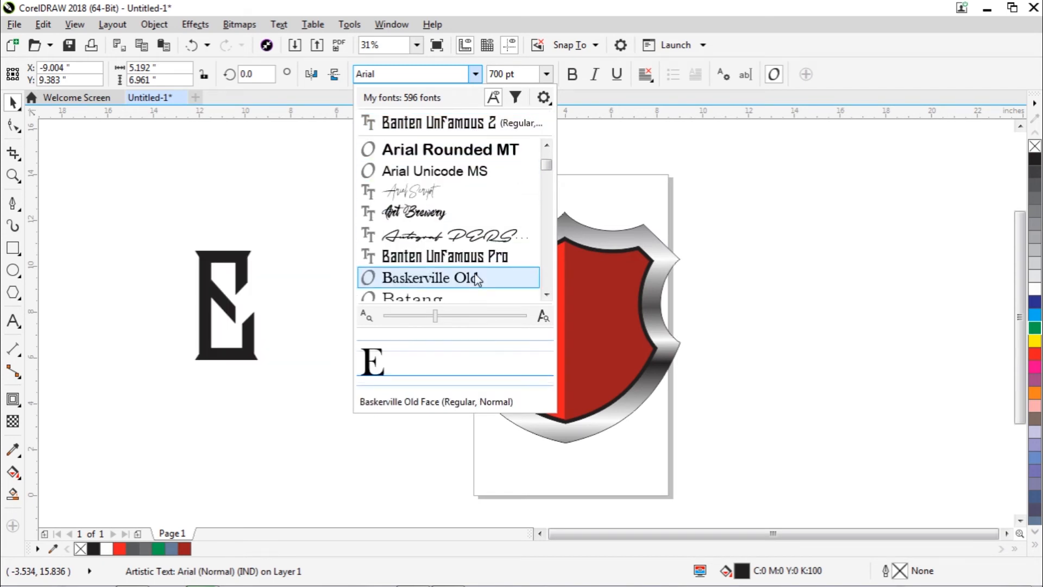
scroll(476, 278, "down", 4)
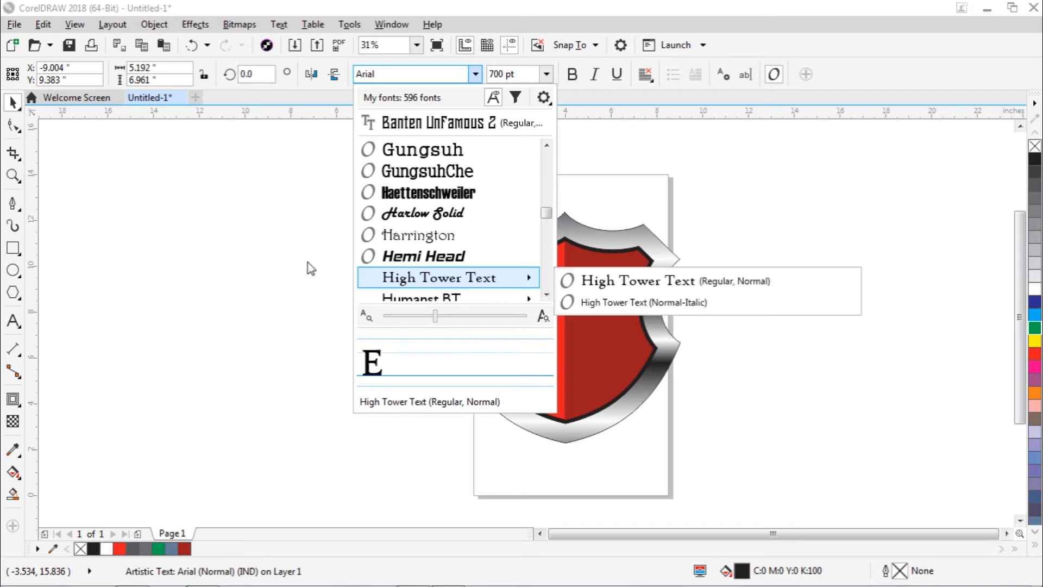
left_click(406, 257)
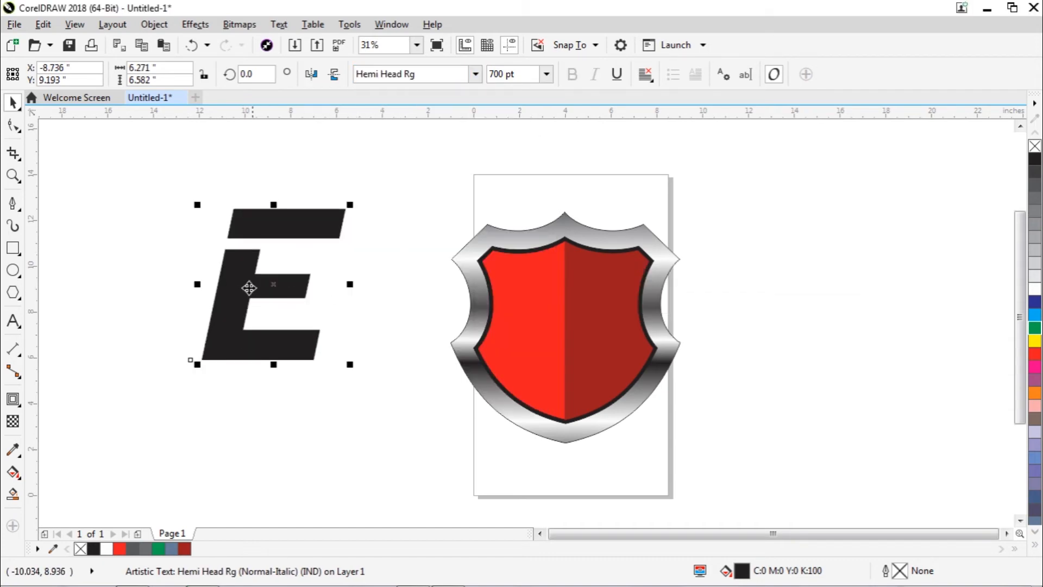
left_click_drag(249, 291, 246, 314)
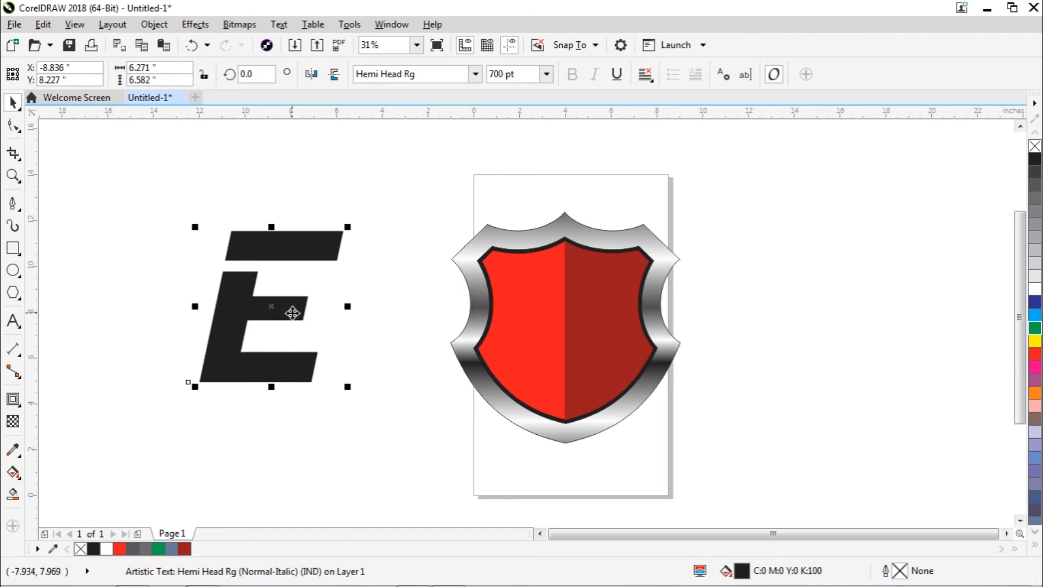
key("ctrl+z")
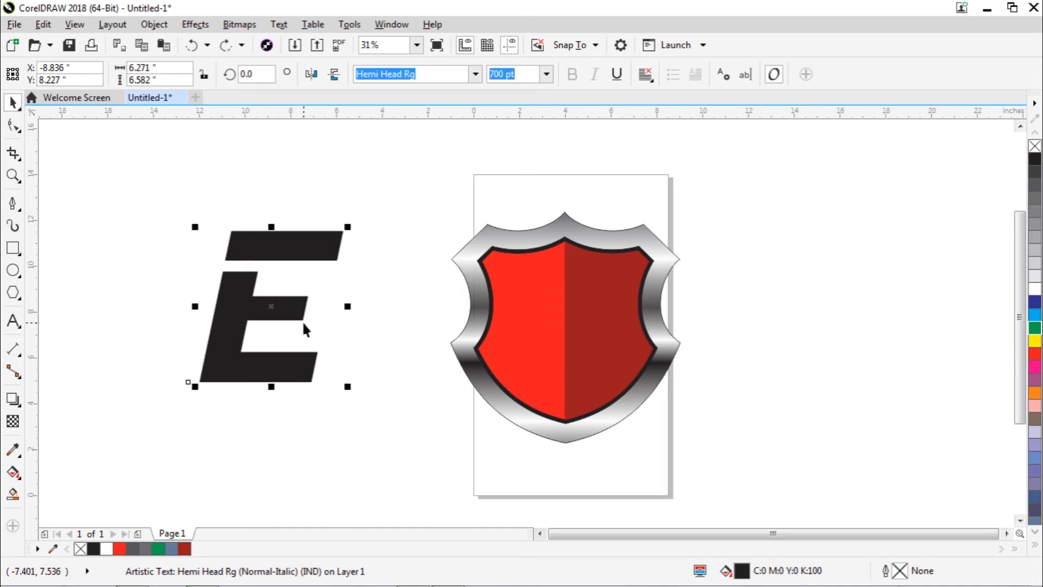
key("Escape")
Step: Give the letter E an 8 pt outline in C 0, M 100, Y 59, K 0
left_click(297, 317)
double_click(904, 571)
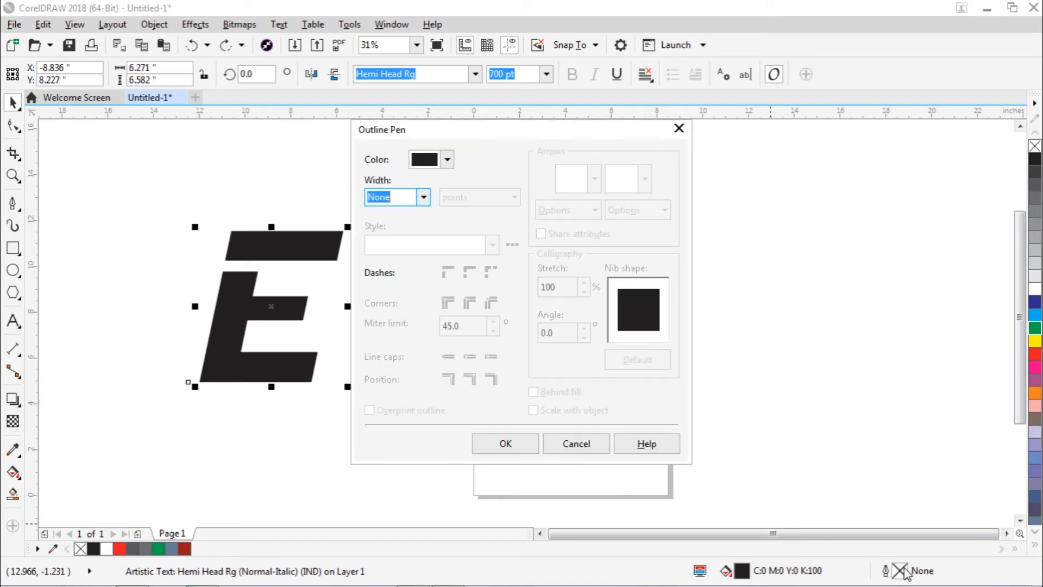
left_click(424, 197)
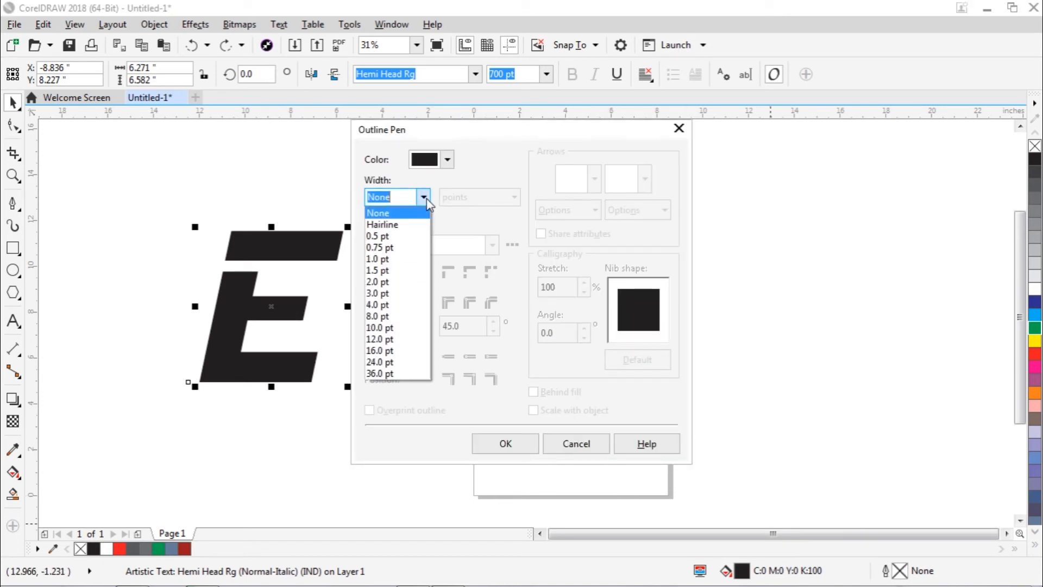
left_click(395, 271)
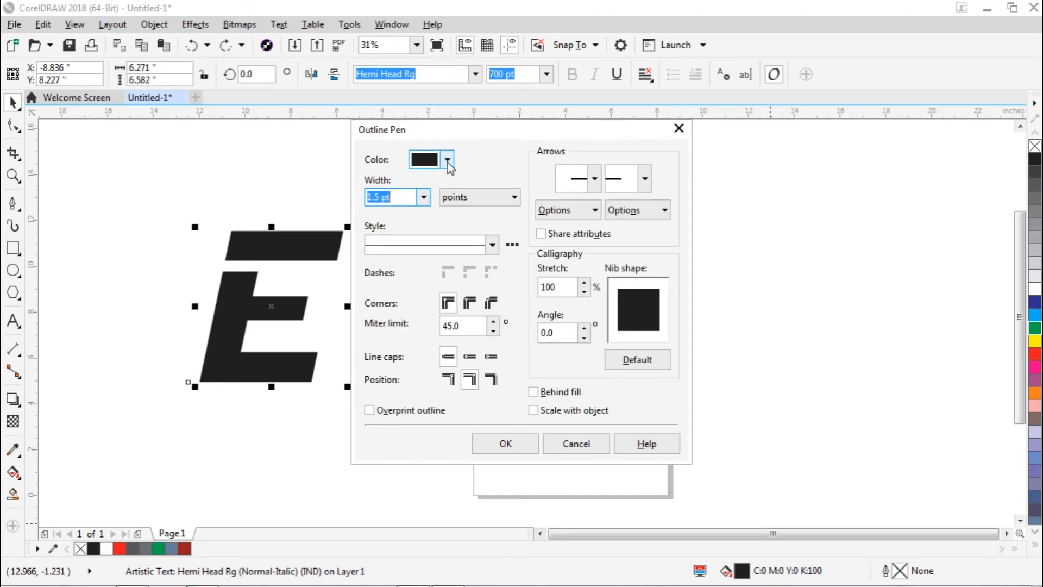
left_click(429, 163)
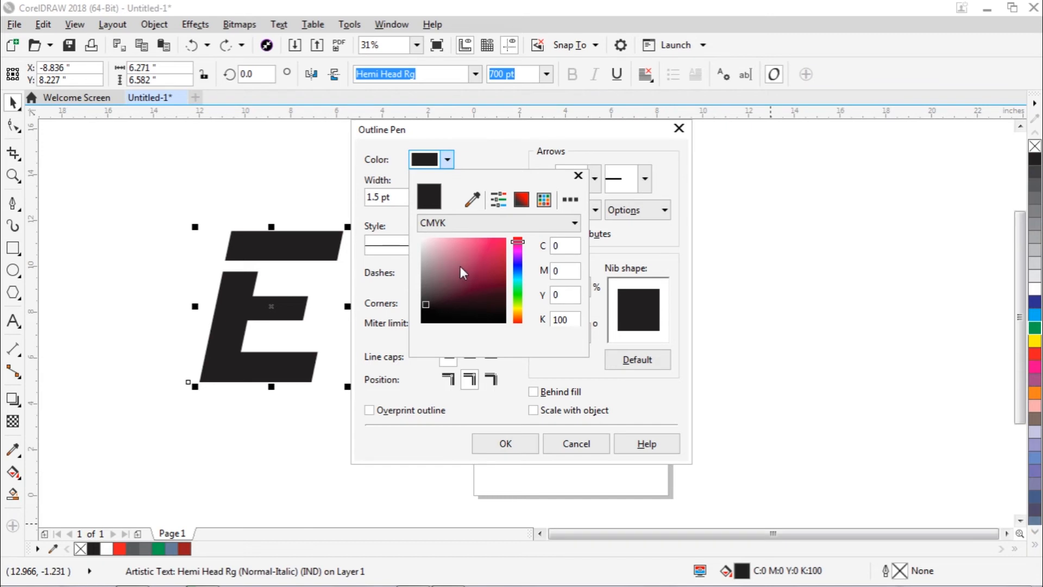
left_click_drag(462, 272, 538, 234)
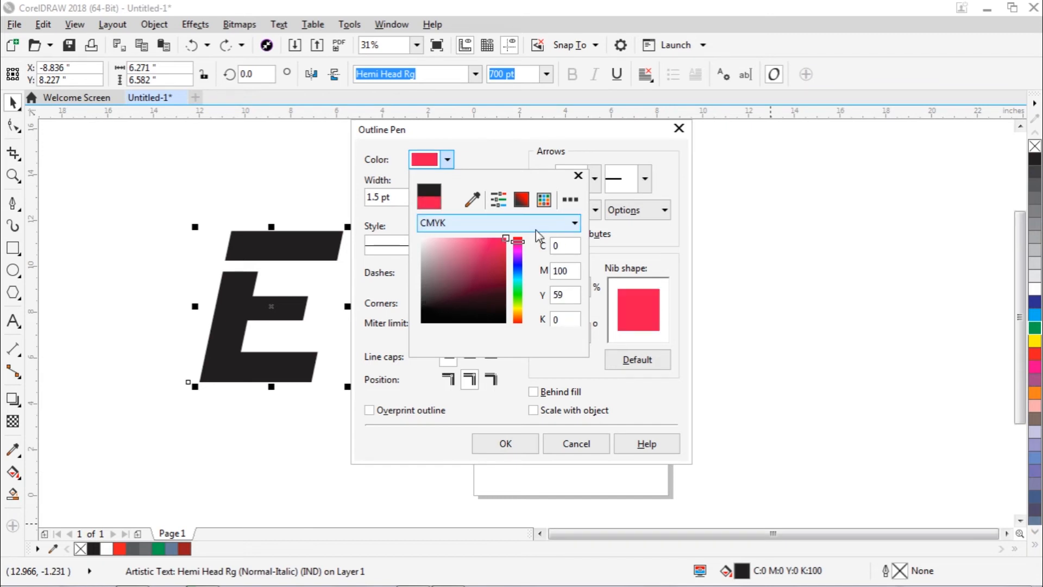
left_click(519, 447)
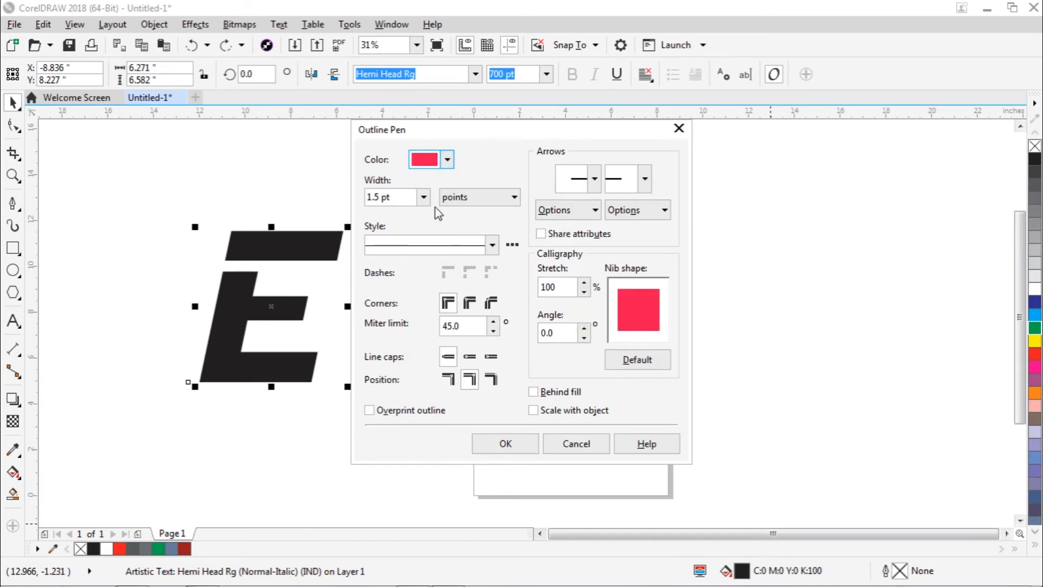
left_click(423, 197)
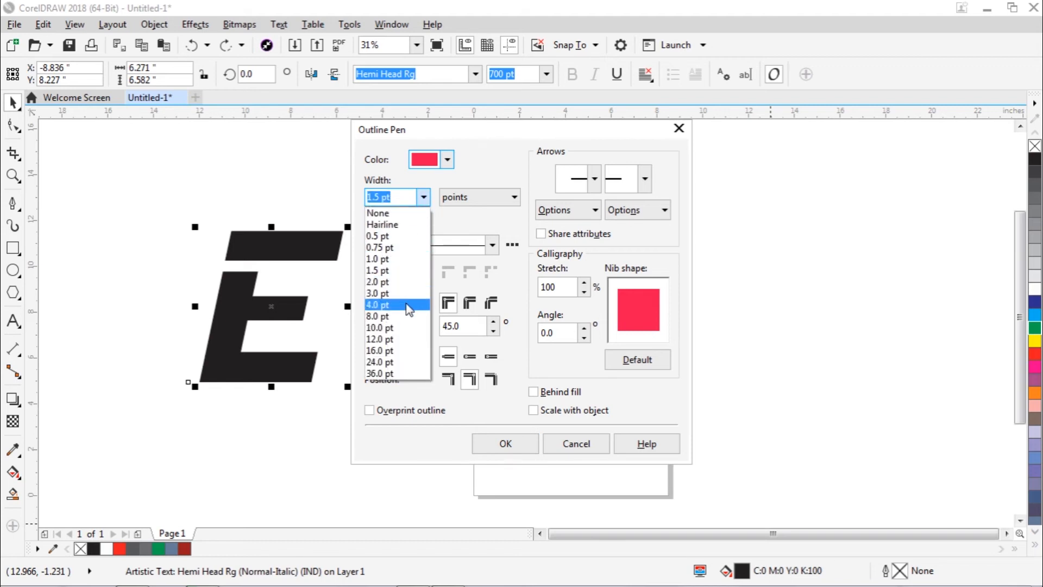
left_click(400, 317)
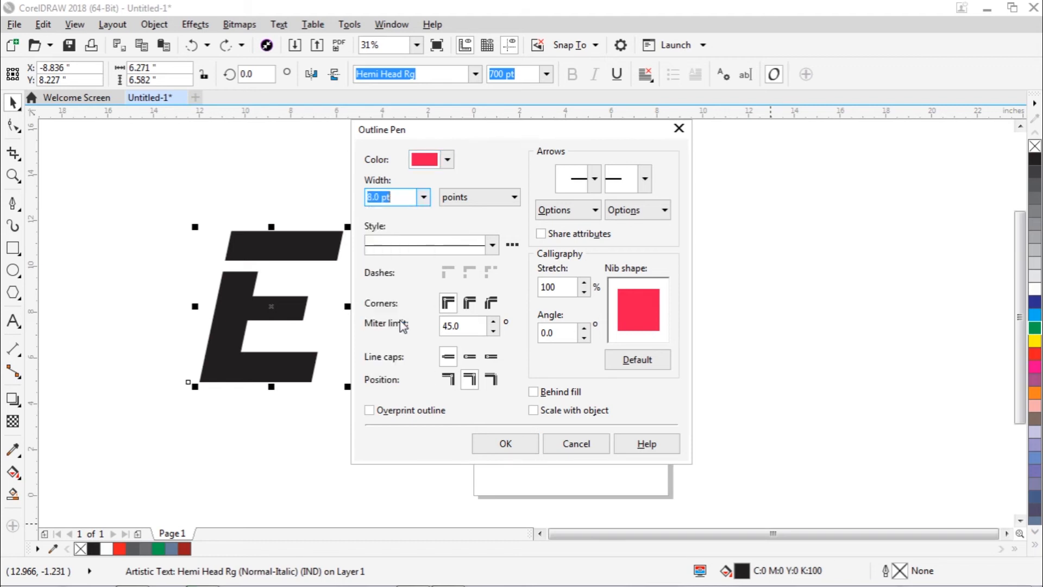
left_click(505, 443)
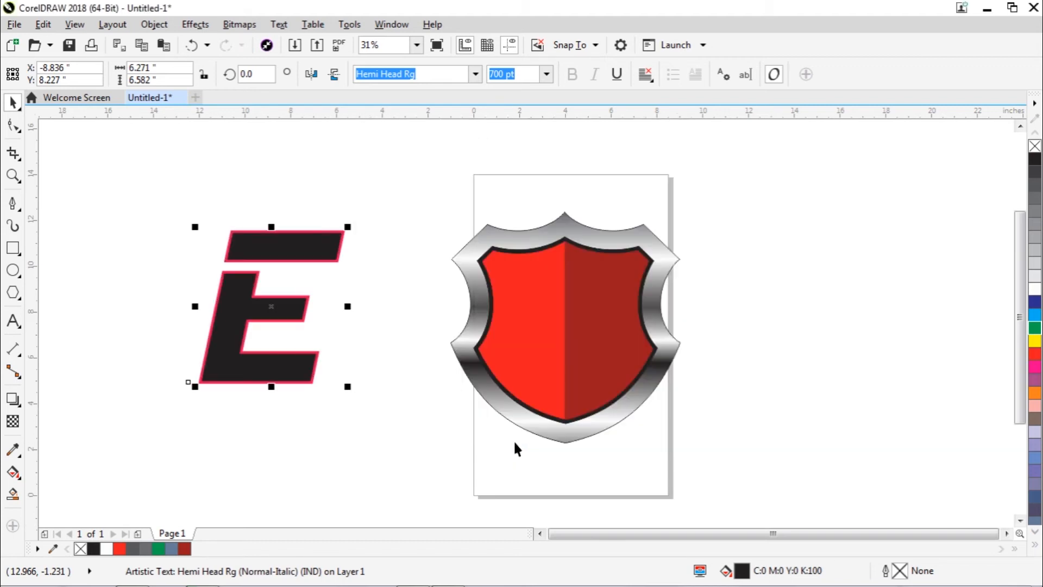
Step: Increase the letter E's outline width to 16 pt
double_click(900, 571)
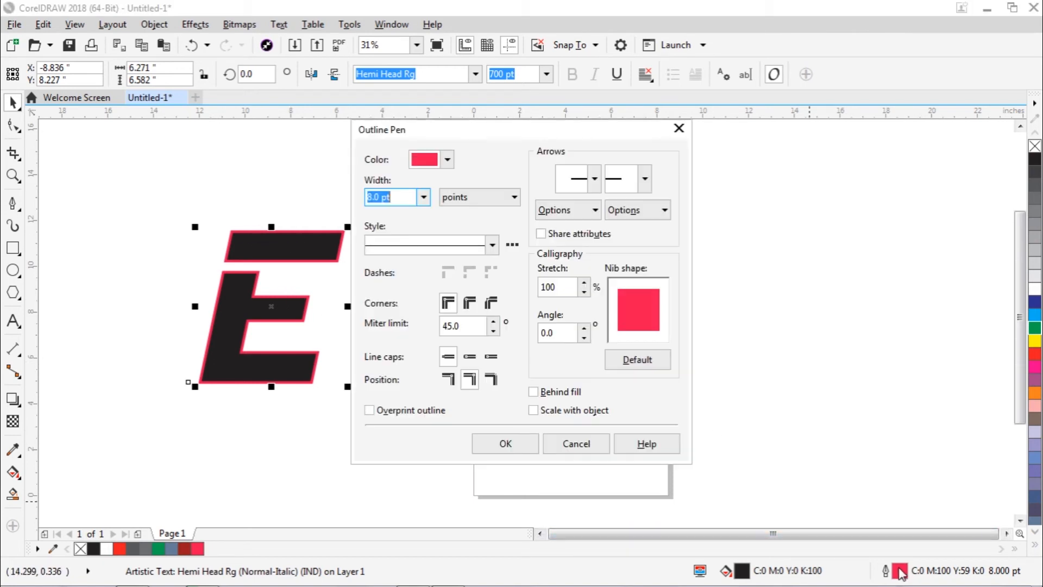
left_click(423, 197)
left_click(395, 352)
left_click(508, 443)
Step: Convert the letter E's pink-red outline to a separate object, keeping the letter itself as text
key("ctrl+q")
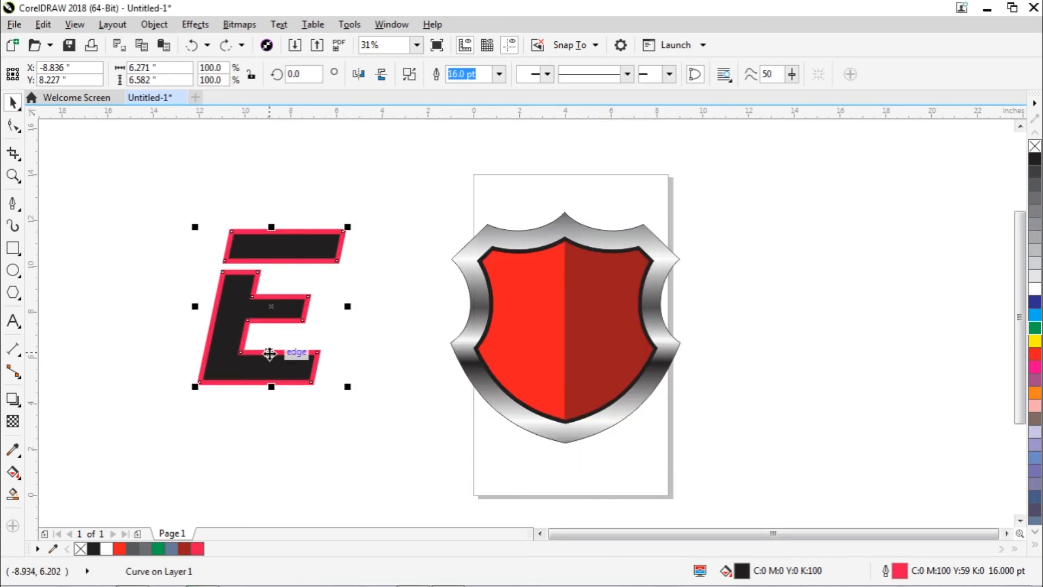
key("ctrl+z")
left_click(151, 25)
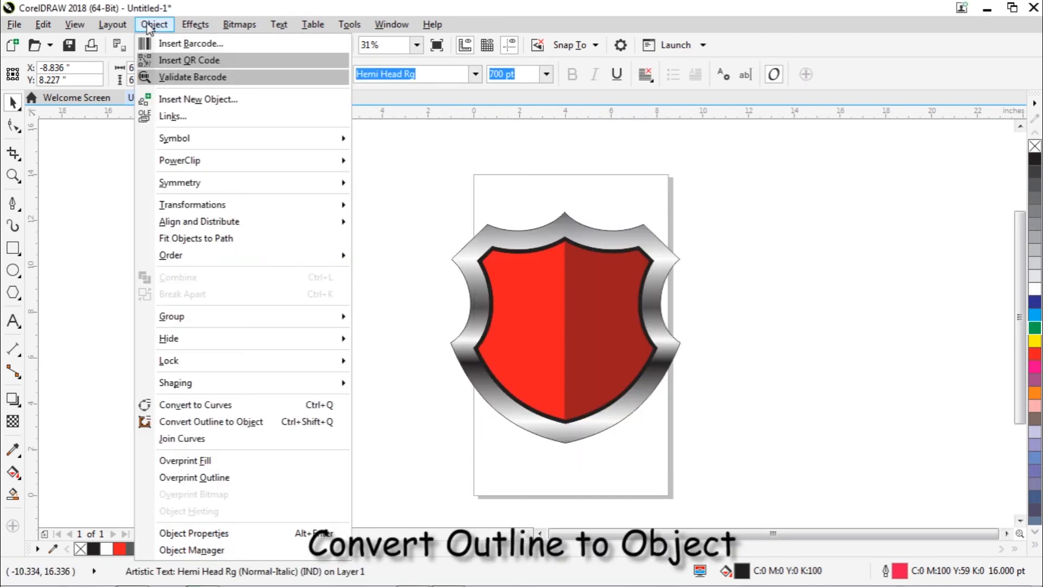
left_click(234, 422)
left_click(366, 372)
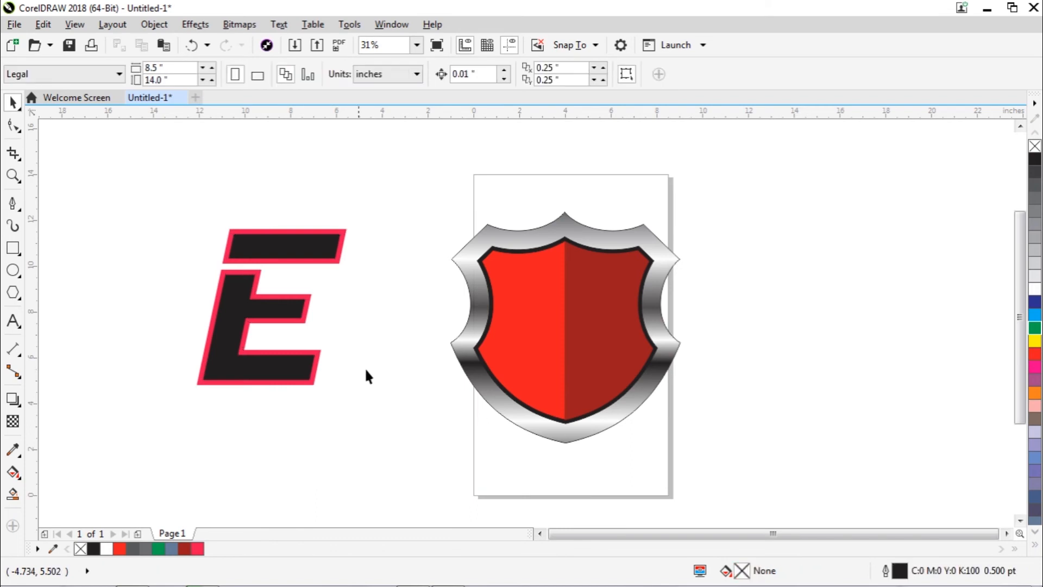
Step: Move the pink-red outline object about 1.15 inches right and 0.29 inches down from the black letter E
left_click(320, 358)
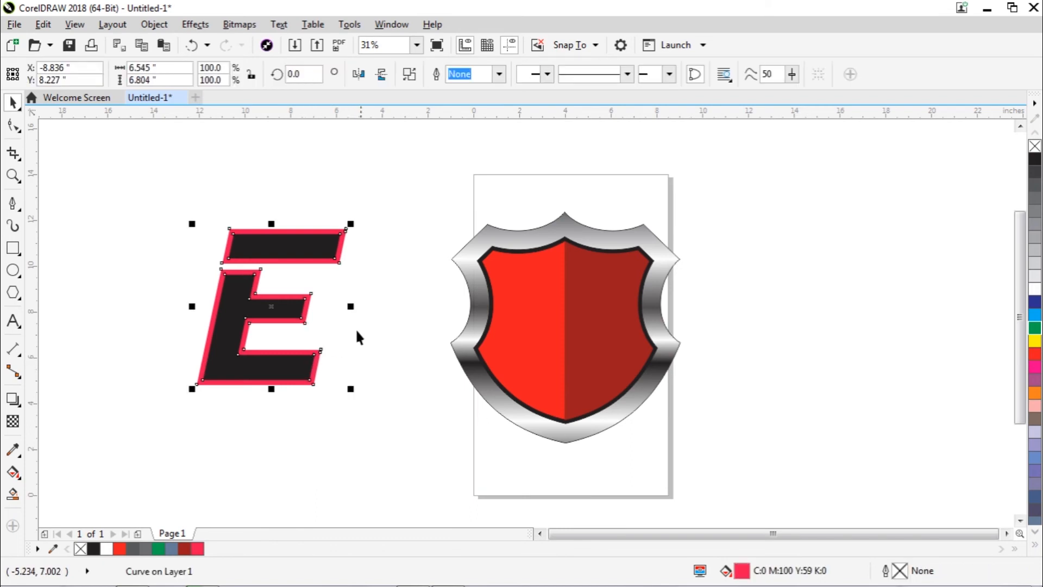
left_click(356, 235)
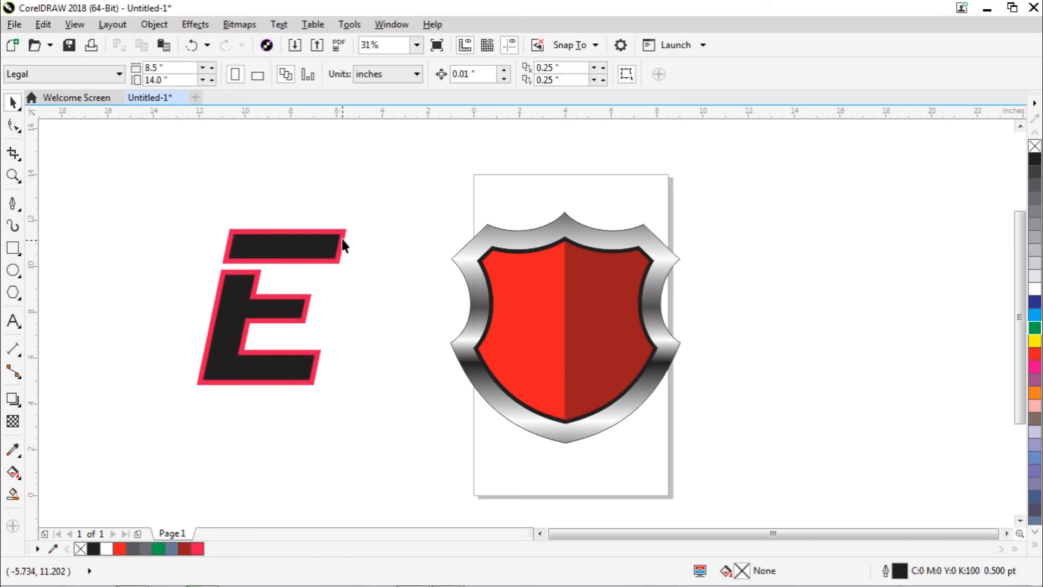
left_click(342, 239)
left_click_drag(342, 237, 370, 248)
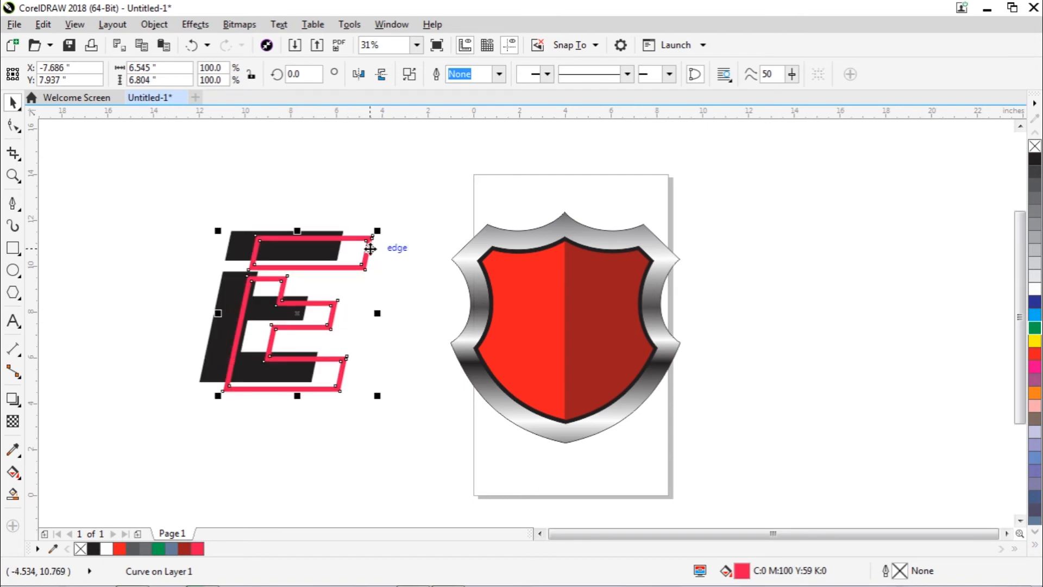
Step: Undo the outline object's displacement and move the letter E together with its pink-red outline to the empty area right of the shield
key("ctrl+z")
left_click(375, 459)
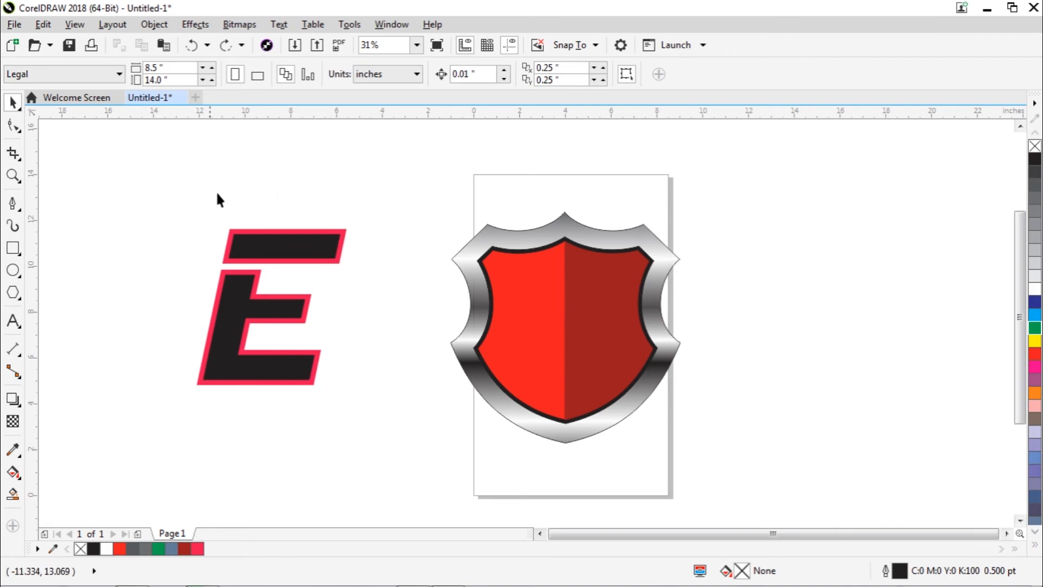
left_click_drag(364, 463, 366, 462)
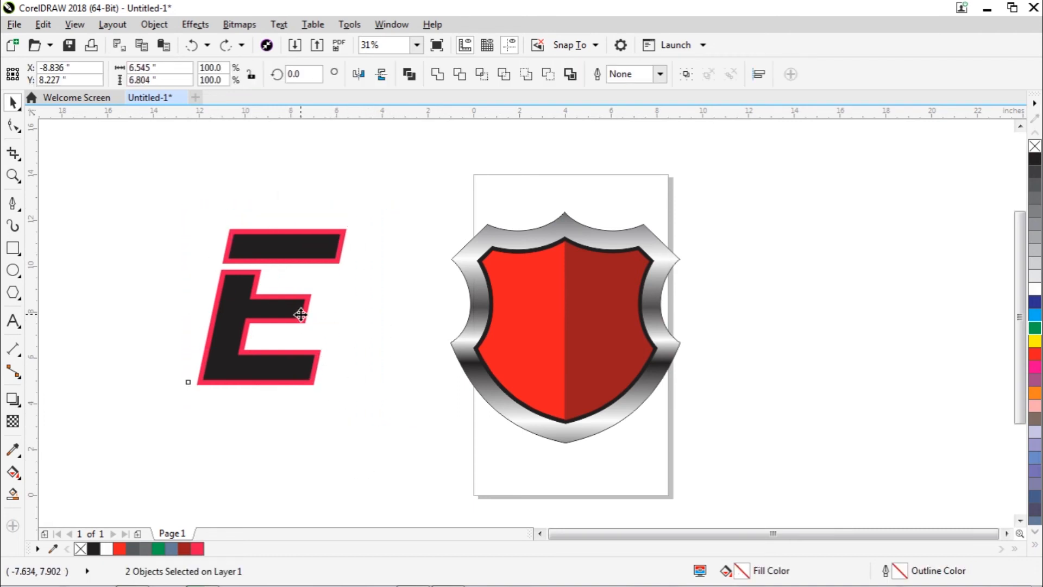
left_click_drag(299, 310, 869, 356)
left_click(722, 188)
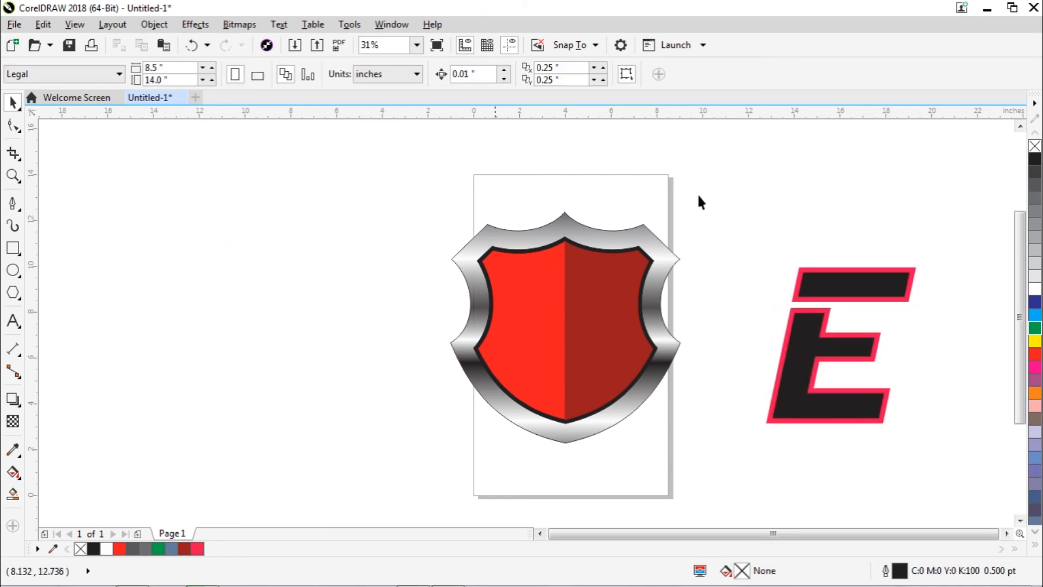
Step: Draw an ellipse about 12.3 by 10.8 inches and centre it near X 1.73, Y 11.3, its lower arc crossing the shield's red centre
left_click(14, 270)
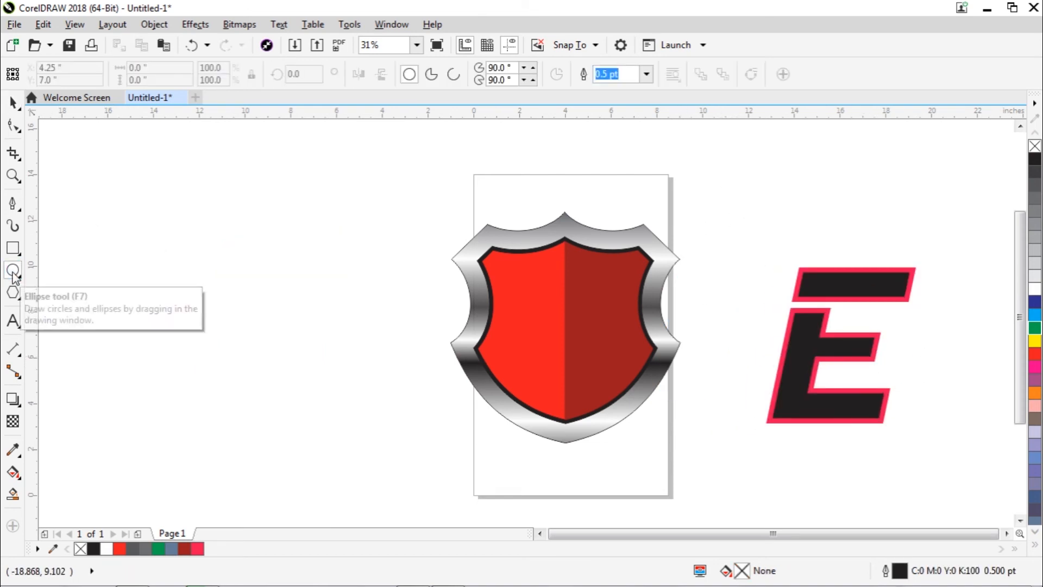
left_click_drag(303, 186, 585, 435)
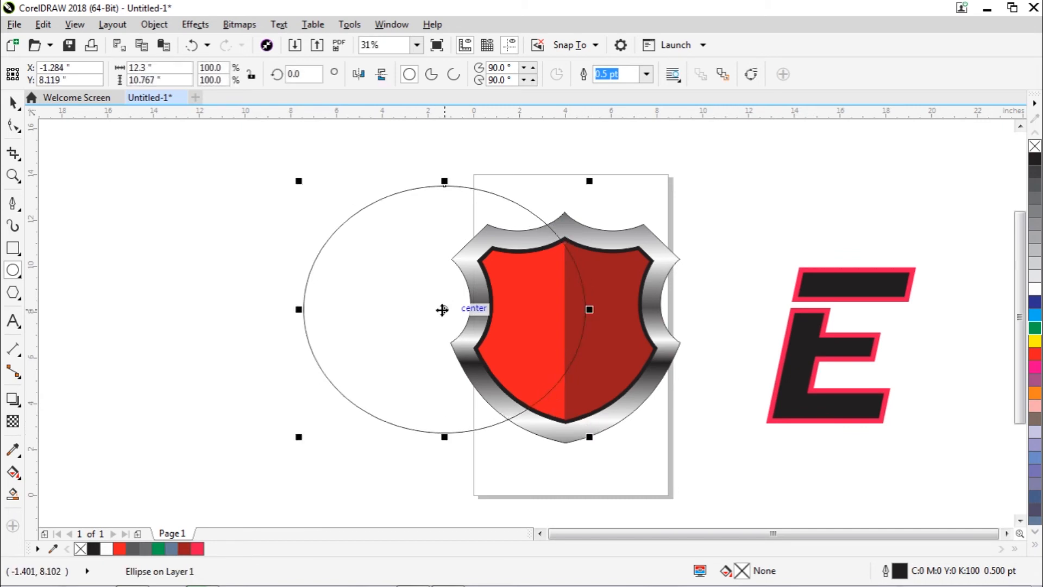
left_click_drag(442, 308, 514, 235)
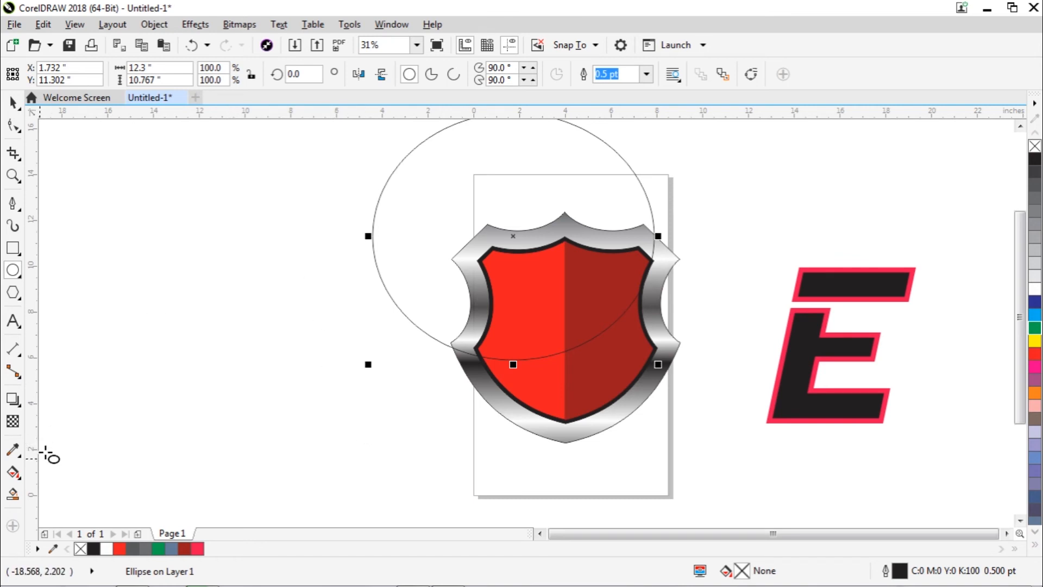
Step: Smart Fill both halves of the shield's red centre lying inside the ellipse with C 40, M 20, Y 0, K 40
left_click(13, 495)
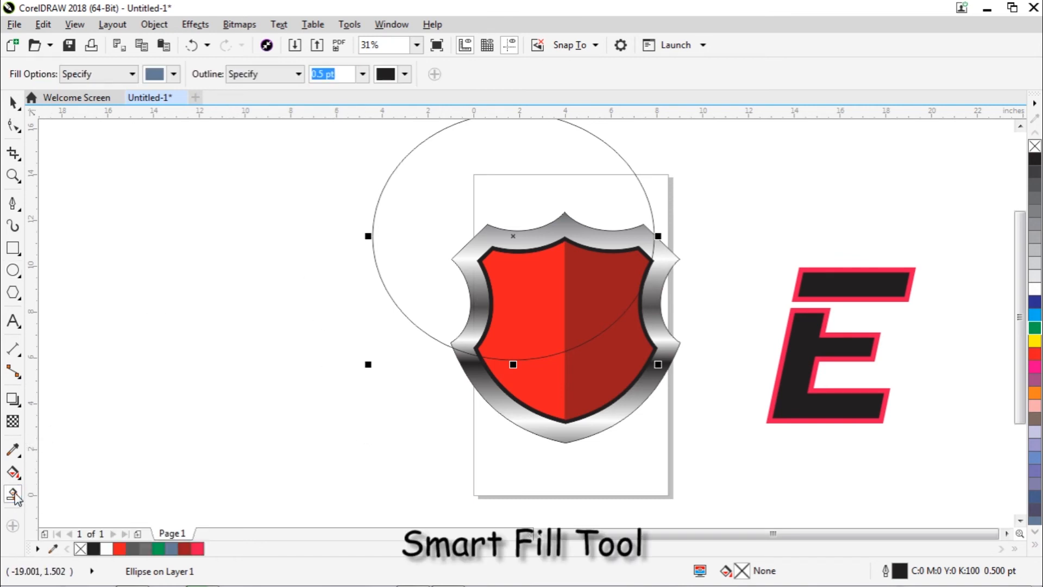
left_click(595, 291)
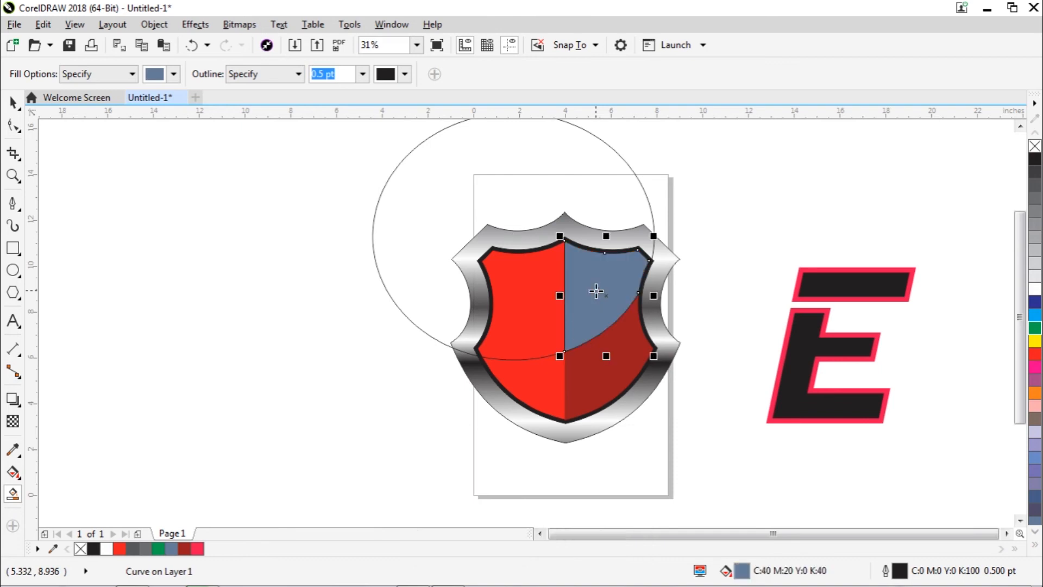
left_click(537, 303)
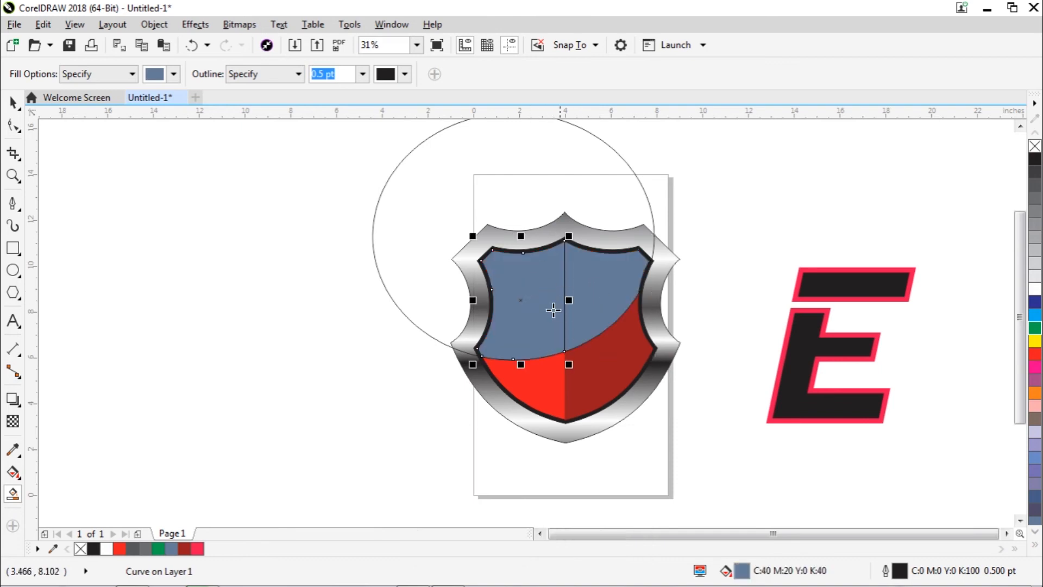
Step: Move the guide ellipse off the shield and delete it
left_click(14, 102)
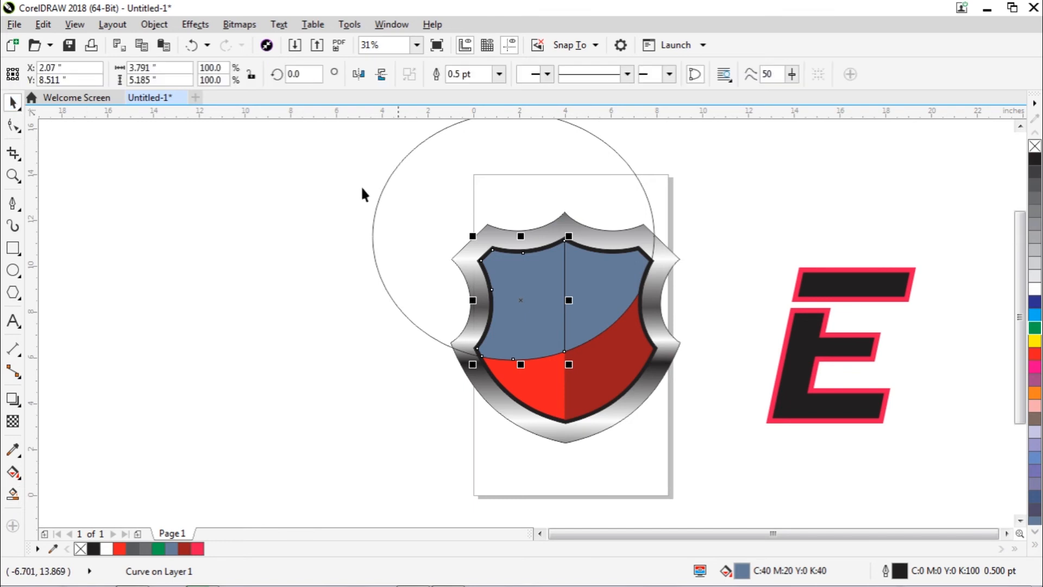
left_click_drag(454, 167, 187, 217)
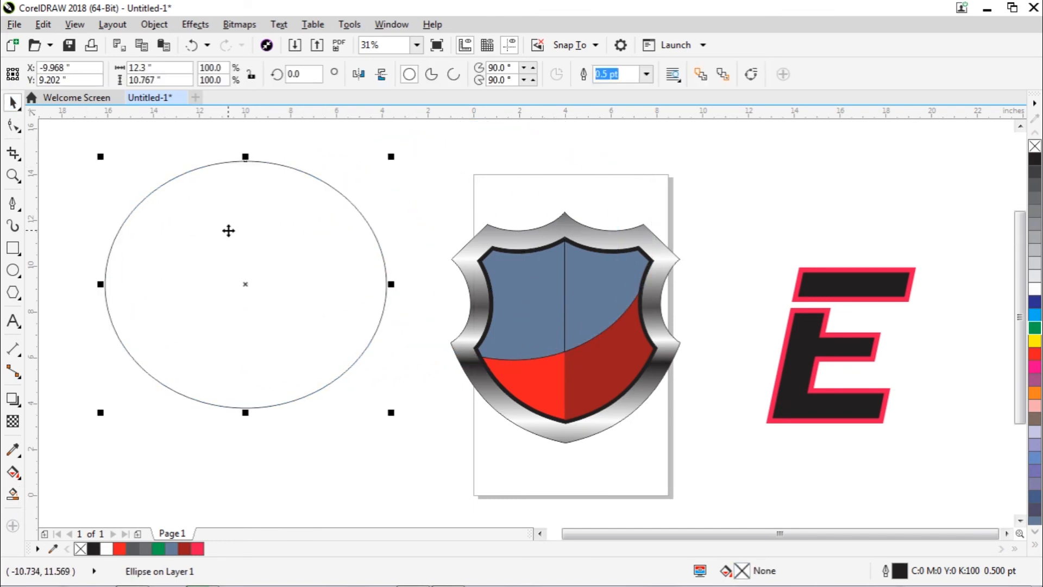
key("Delete")
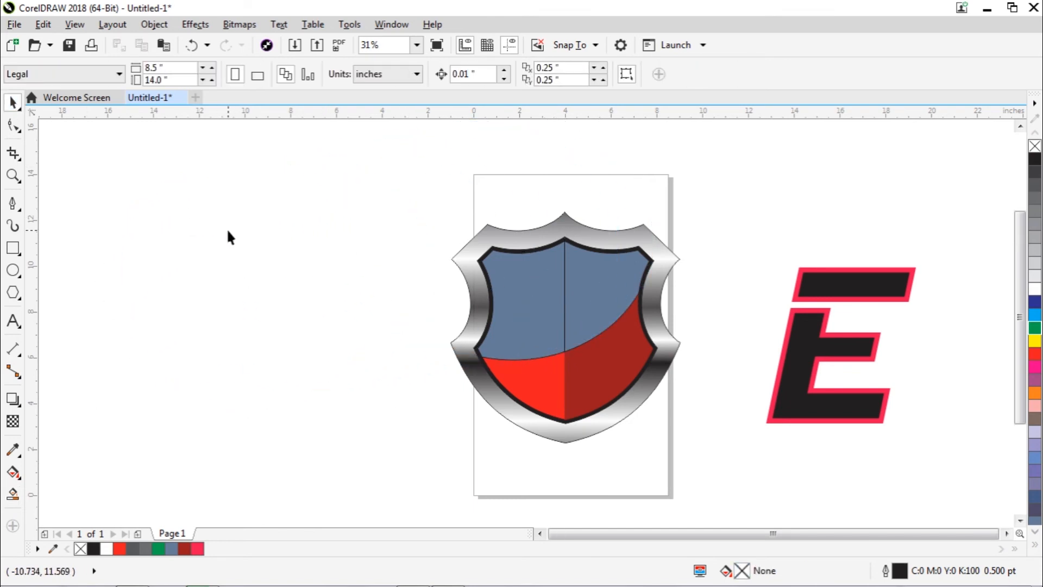
Step: Weld the two blue-grey pieces in the shield's upper centre into a single shape
left_click(581, 303)
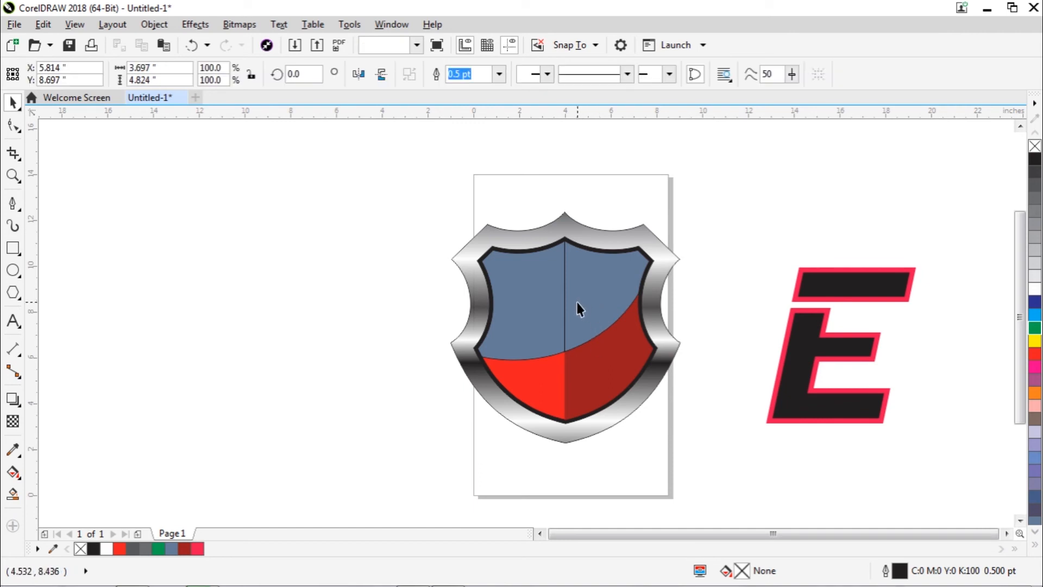
left_click(549, 314, "shift")
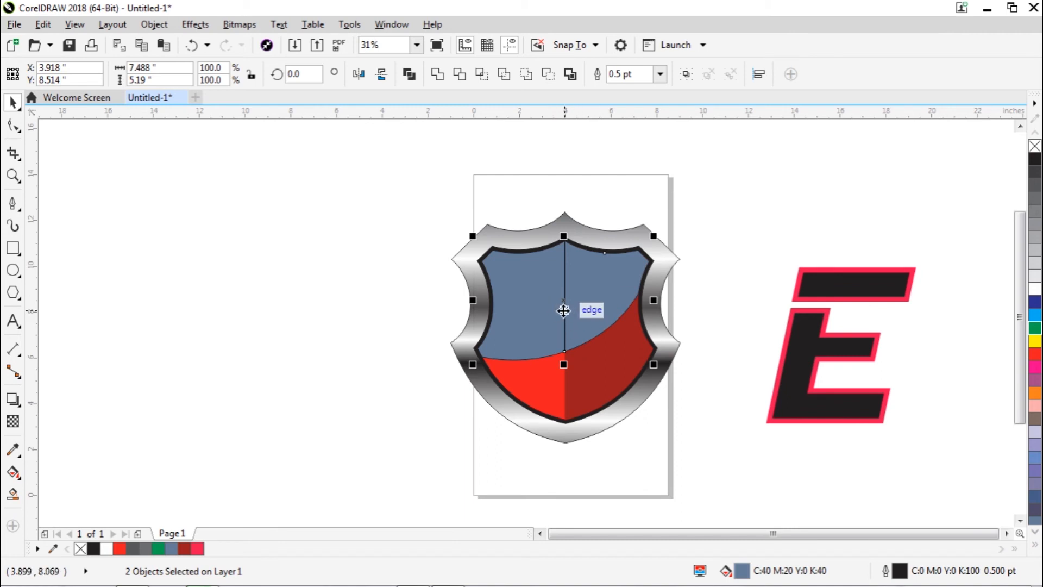
left_click(437, 74)
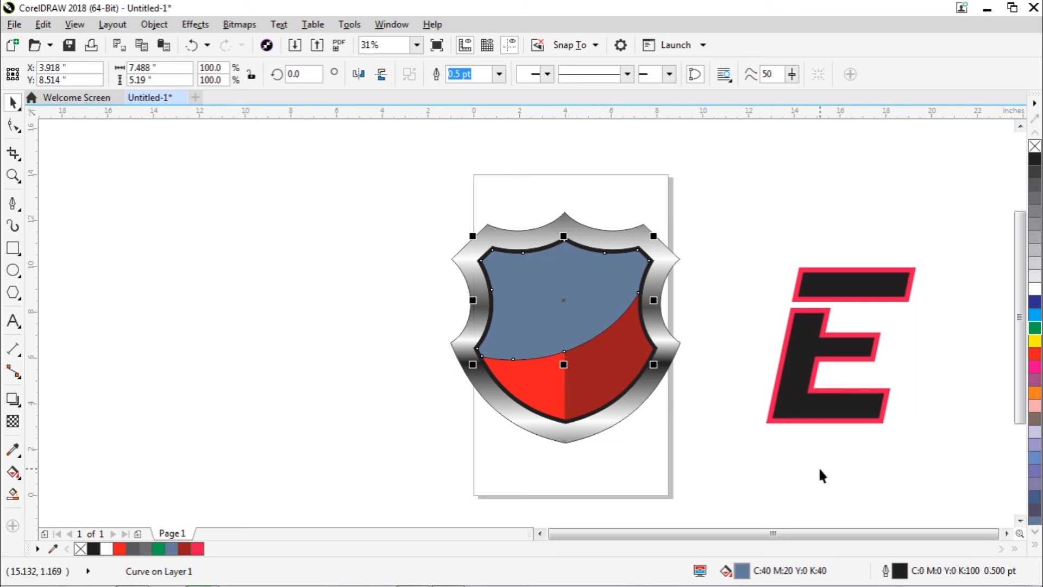
Step: Remove the outline from the welded blue-grey shape and fill it with white
double_click(900, 571)
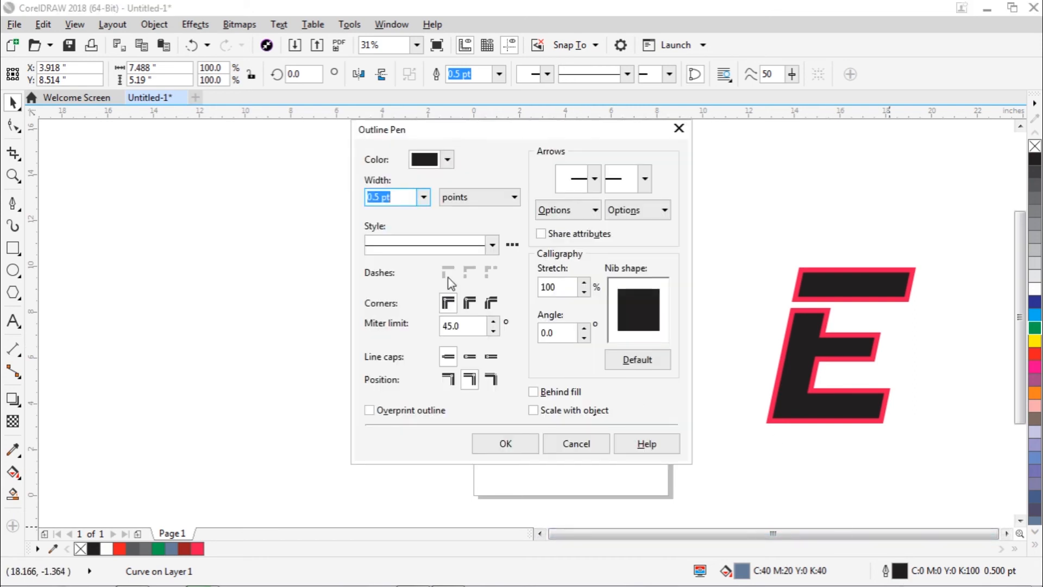
left_click(424, 198)
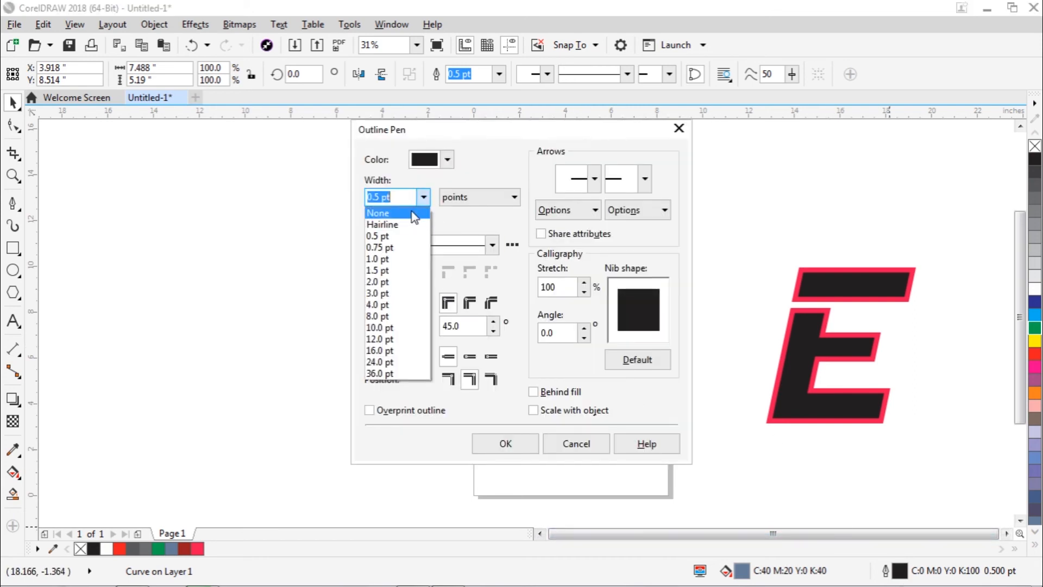
left_click(414, 212)
left_click(504, 442)
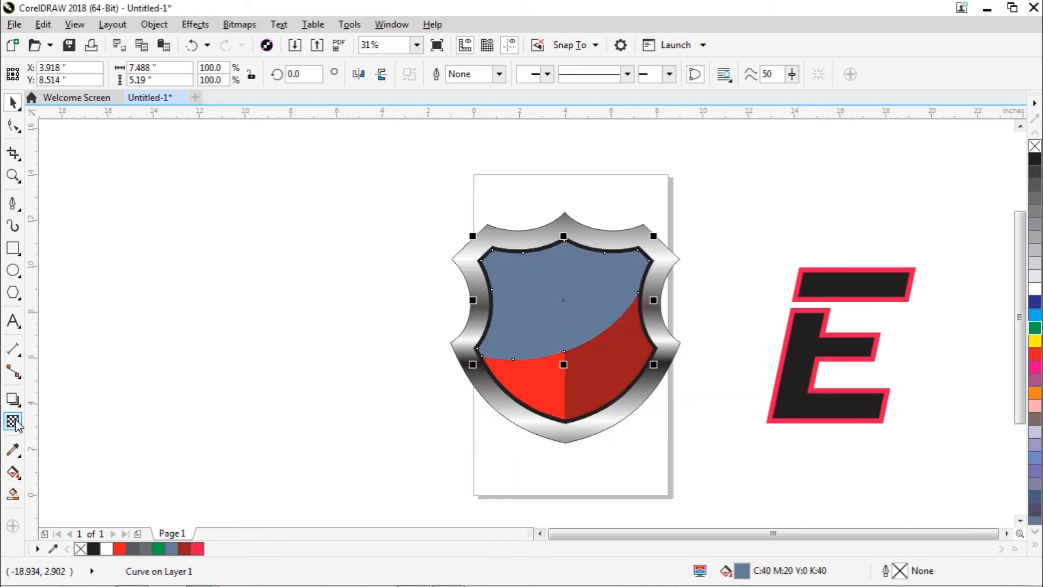
left_click(107, 549)
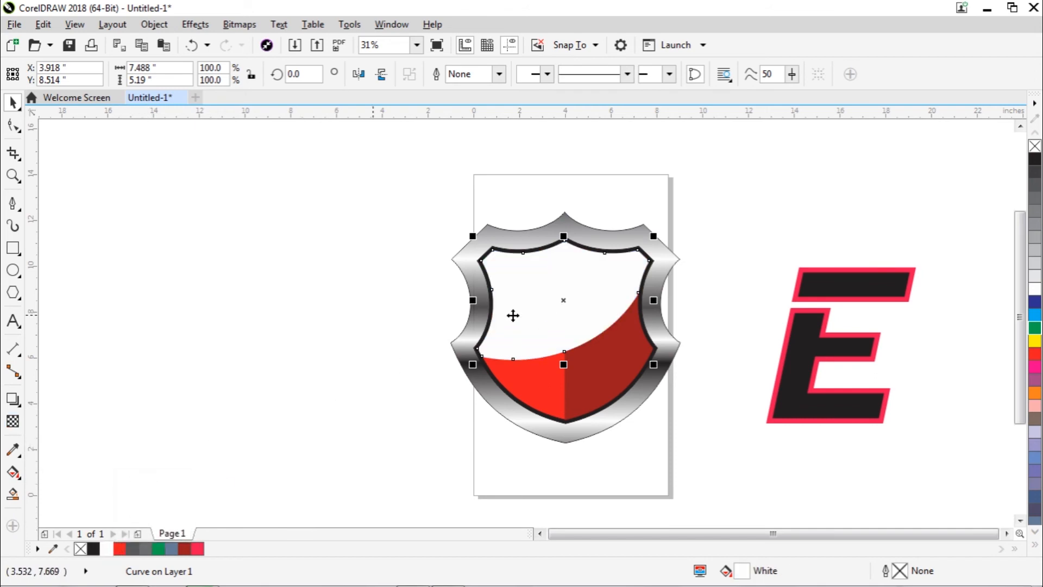
Step: Apply a linear transparency to the white shape at about 124°, fully transparent beyond the shield's upper left and opaque beyond its lower right
left_click(14, 422)
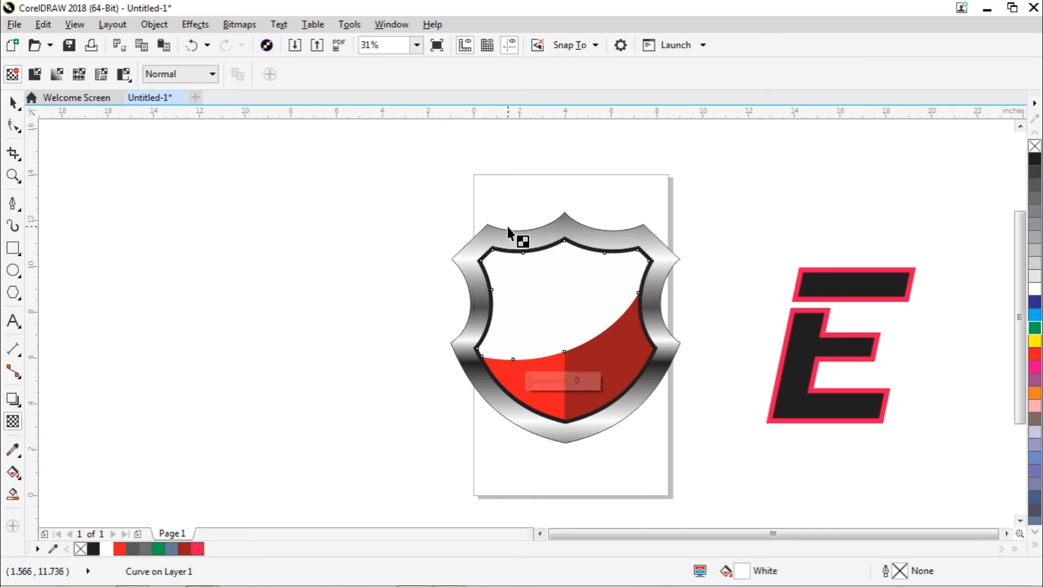
left_click_drag(469, 223, 626, 386)
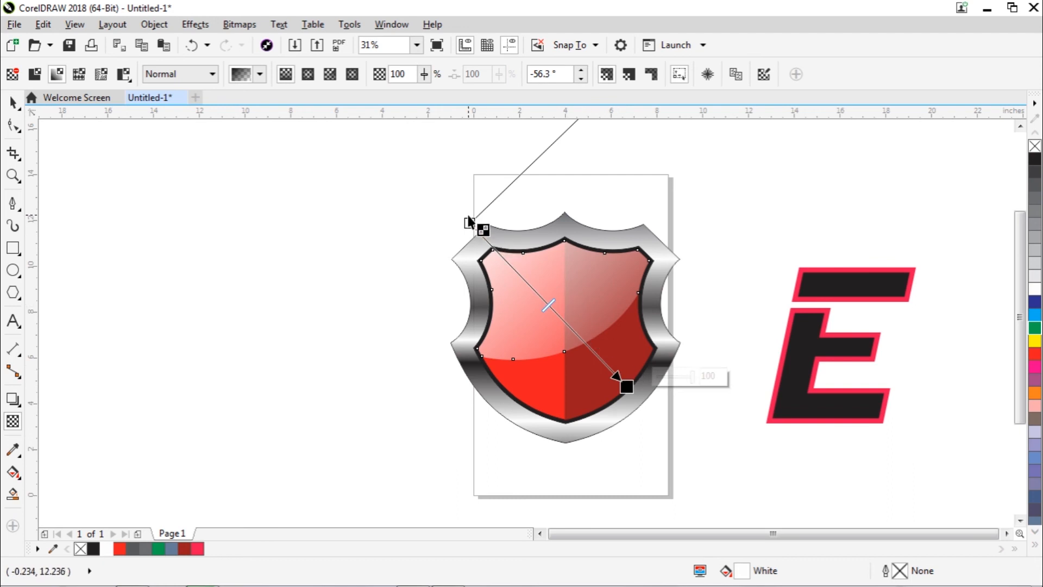
left_click_drag(469, 222, 539, 292)
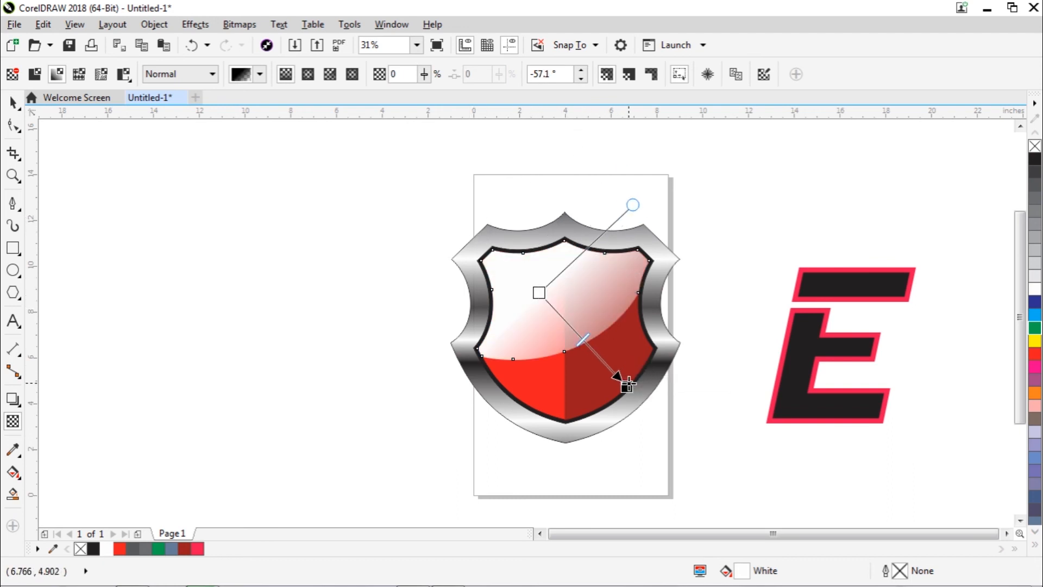
left_click_drag(625, 380, 419, 157)
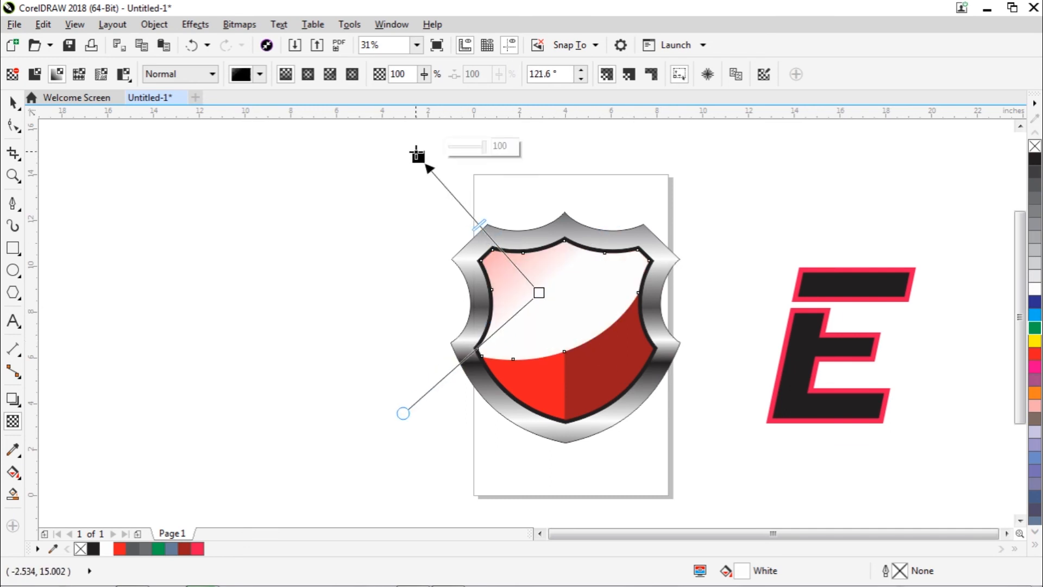
left_click_drag(538, 292, 724, 473)
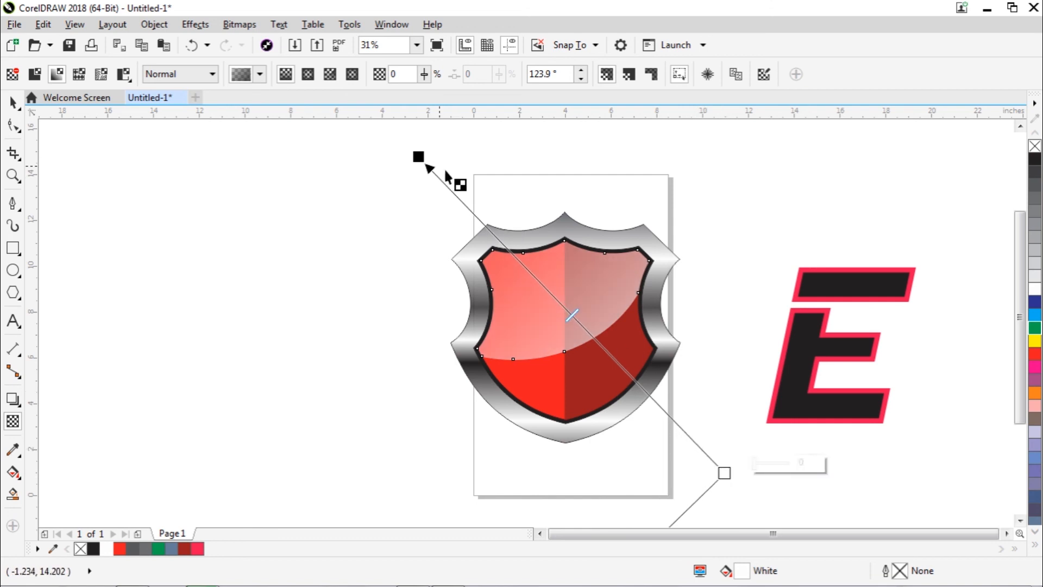
Step: Refine the highlight's transparency to about 122°, with the transparent end at the shield's upper-left corner and the opaque end farther beyond its lower right
left_click_drag(418, 156, 454, 200)
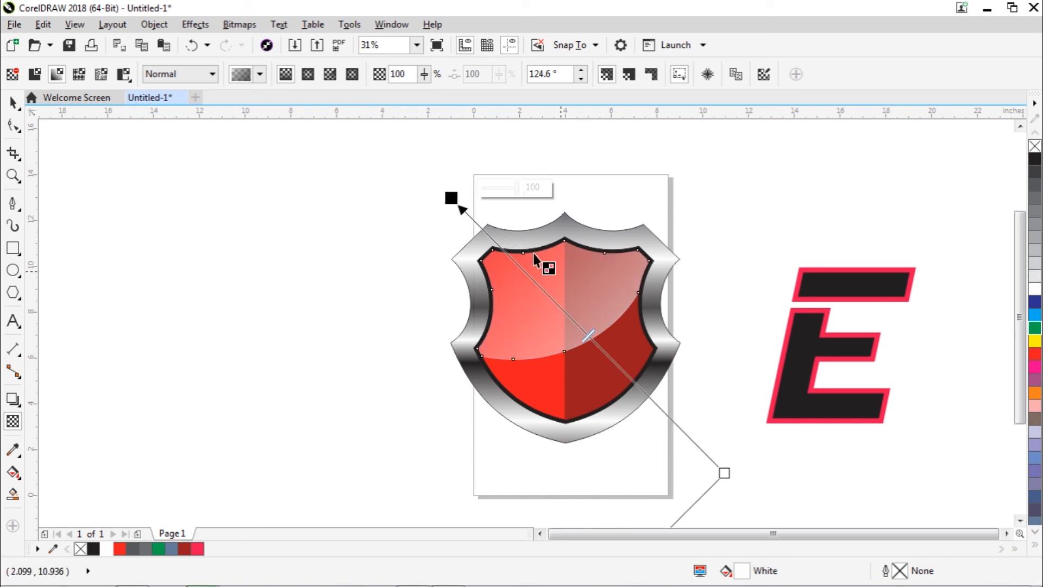
left_click_drag(724, 472, 684, 444)
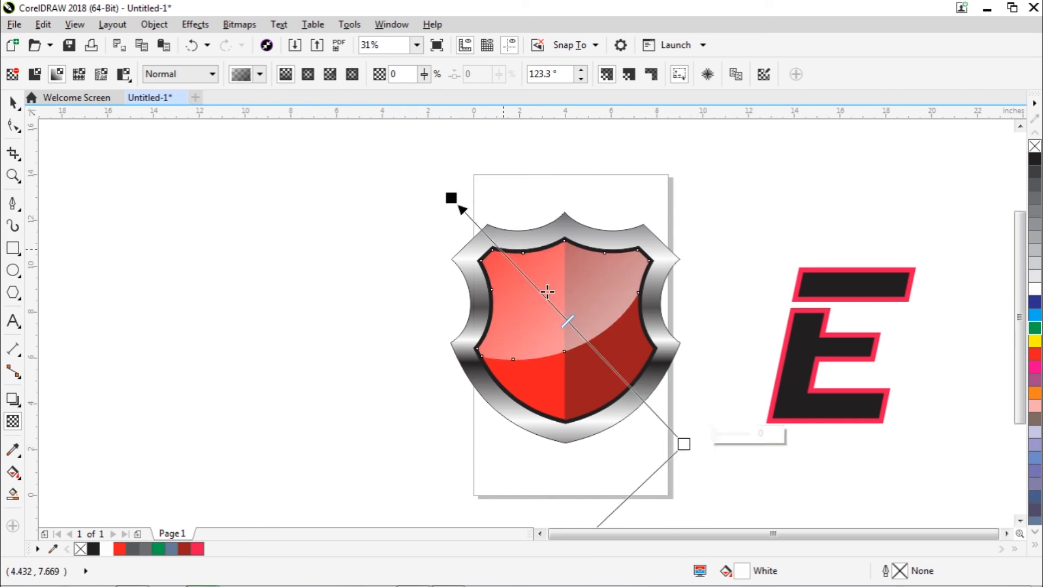
left_click_drag(459, 206, 481, 233)
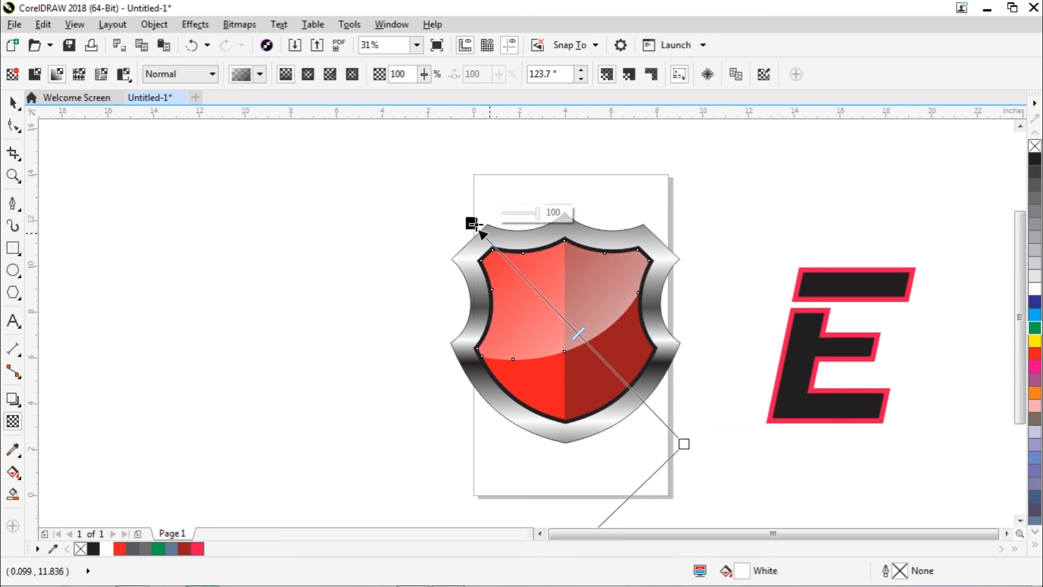
left_click_drag(684, 444, 710, 486)
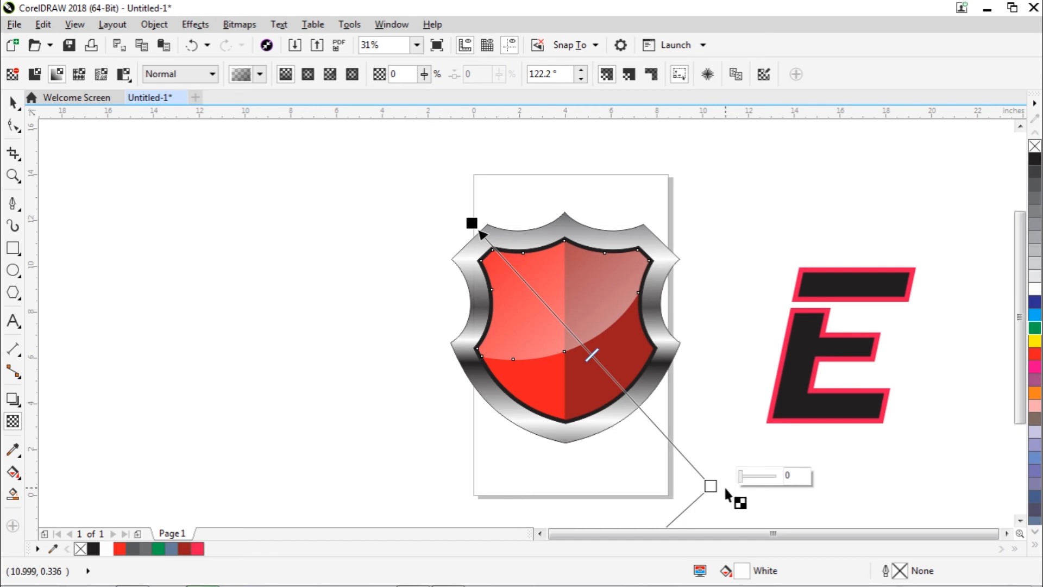
left_click(14, 103)
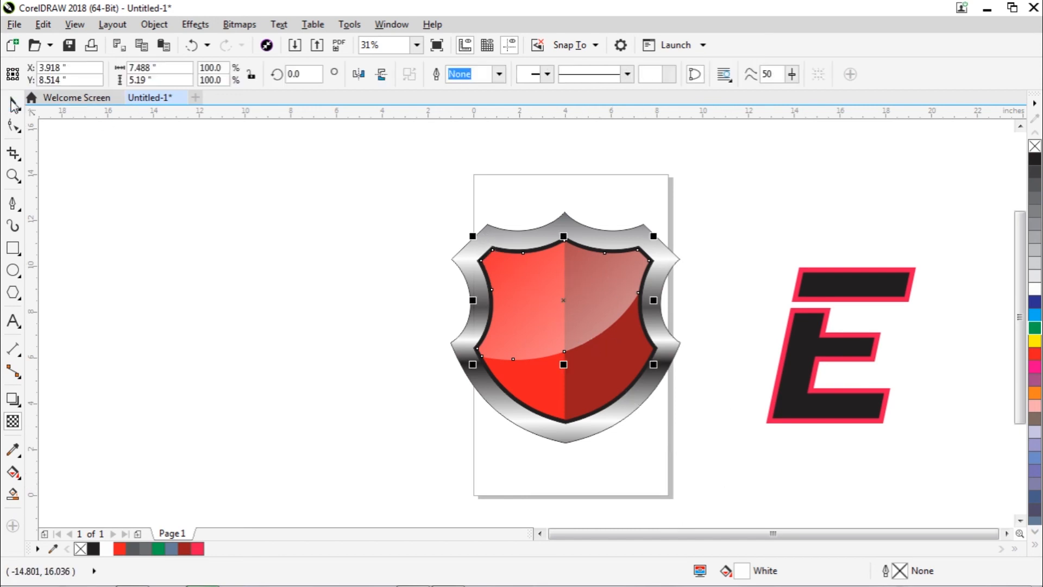
left_click(759, 223)
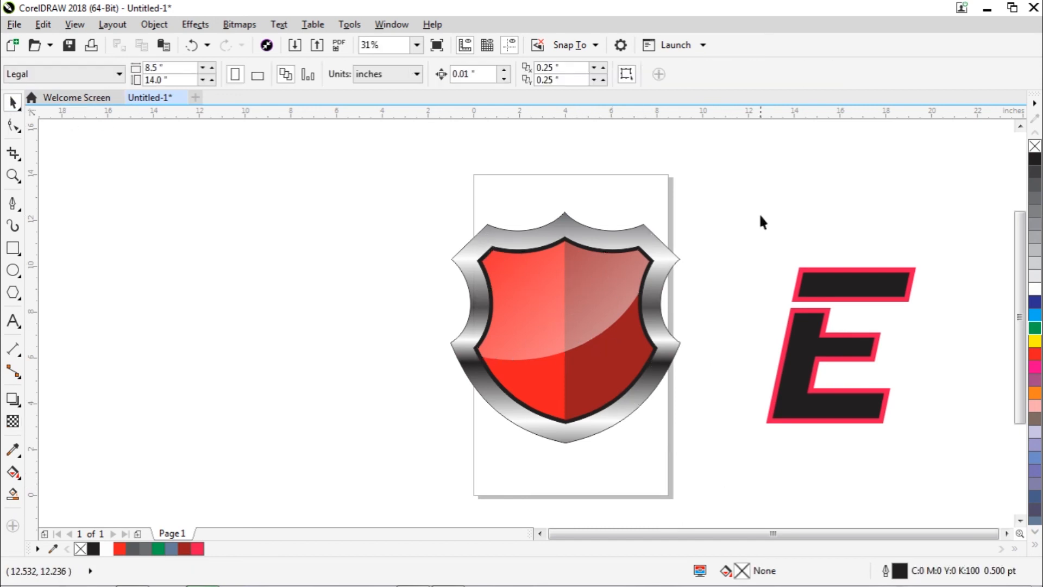
Step: Change the fill of the letter E's pink-red outline object to white, C 0, M 0, Y 0, K 0
left_click(856, 348)
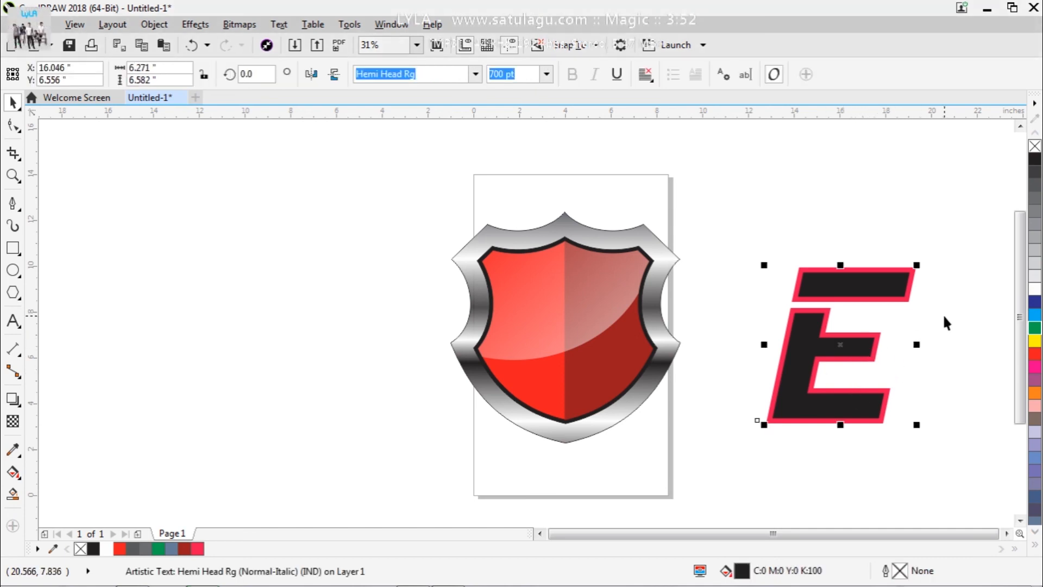
left_click(943, 317)
left_click(911, 278)
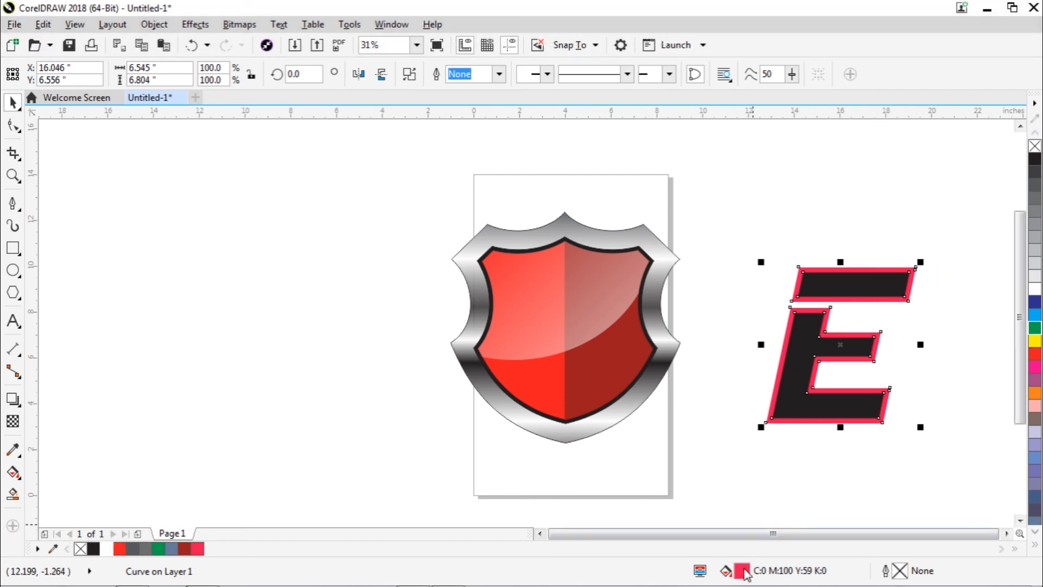
double_click(742, 570)
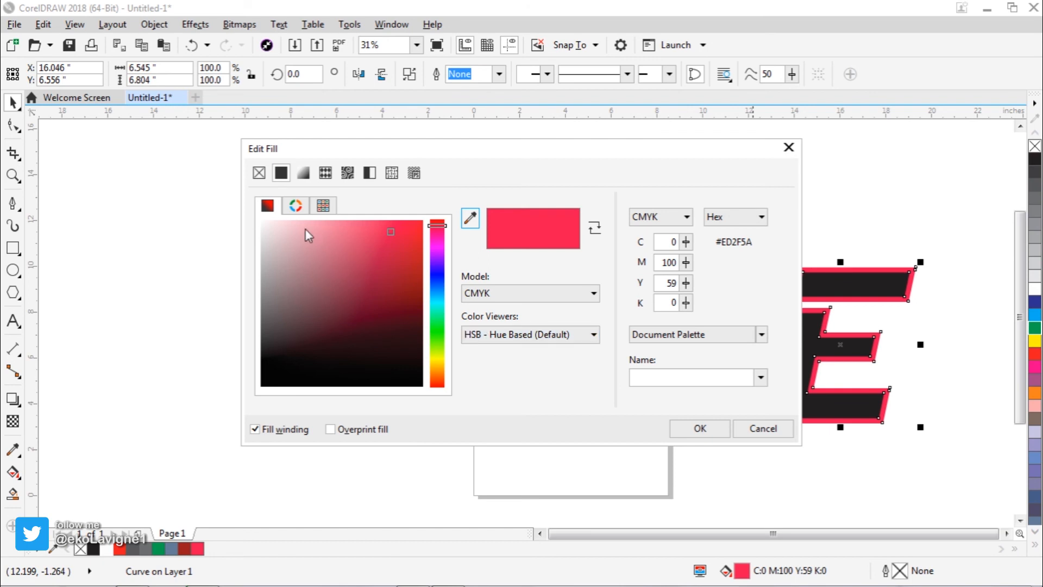
left_click_drag(304, 233, 219, 201)
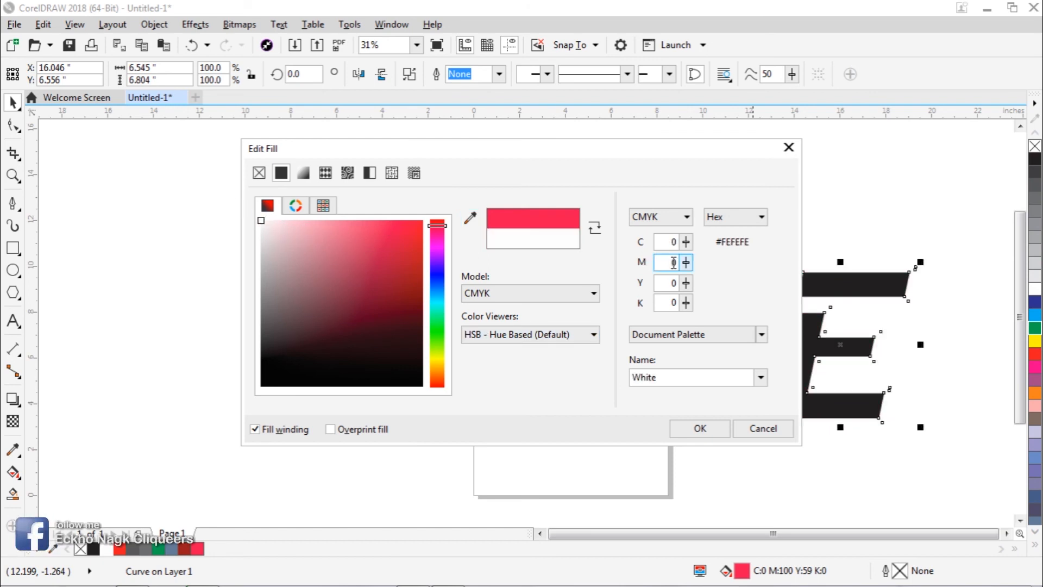
left_click(691, 427)
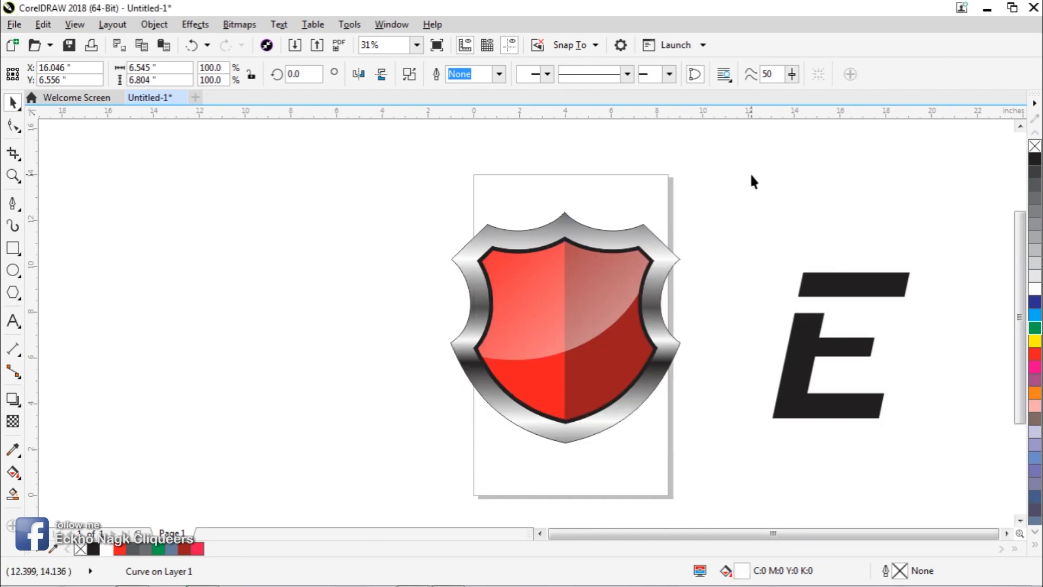
Step: Scale the letter E with its outline to about 72.6% and fill the outline object with grey C 31, M 25, Y 25, K 0
left_click_drag(743, 187, 955, 472)
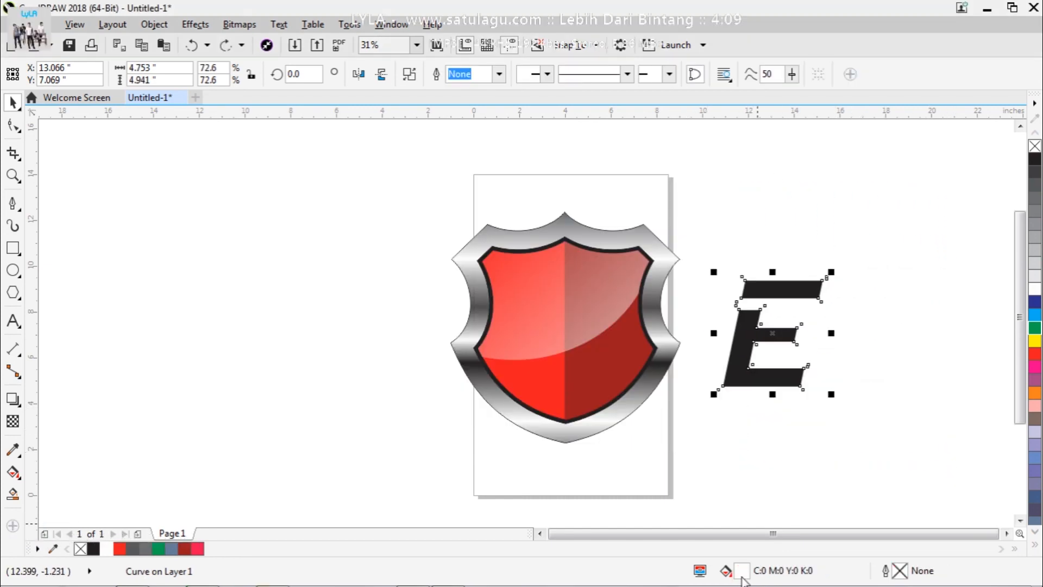
key("shift+F11")
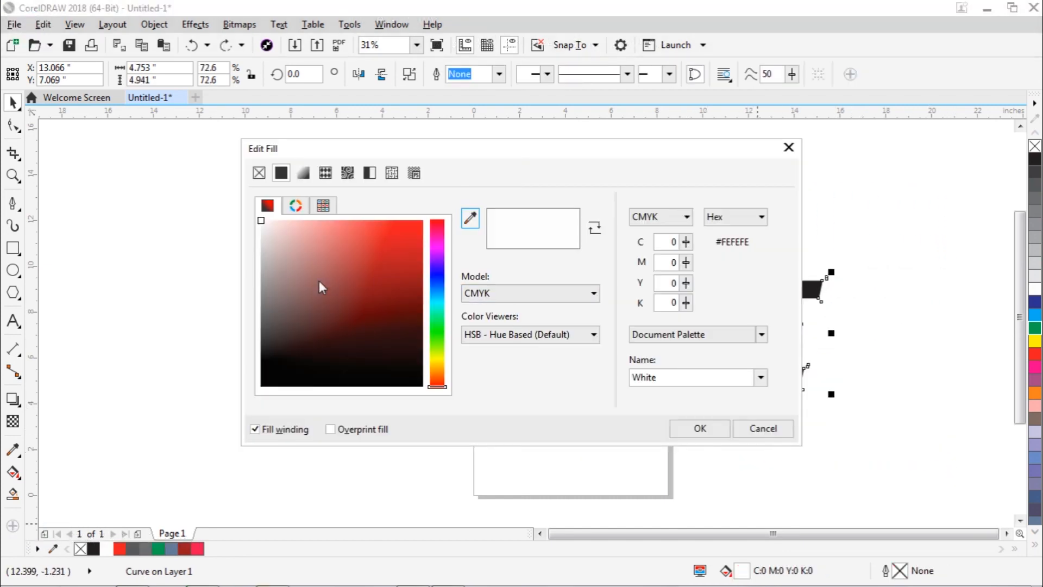
left_click(262, 270)
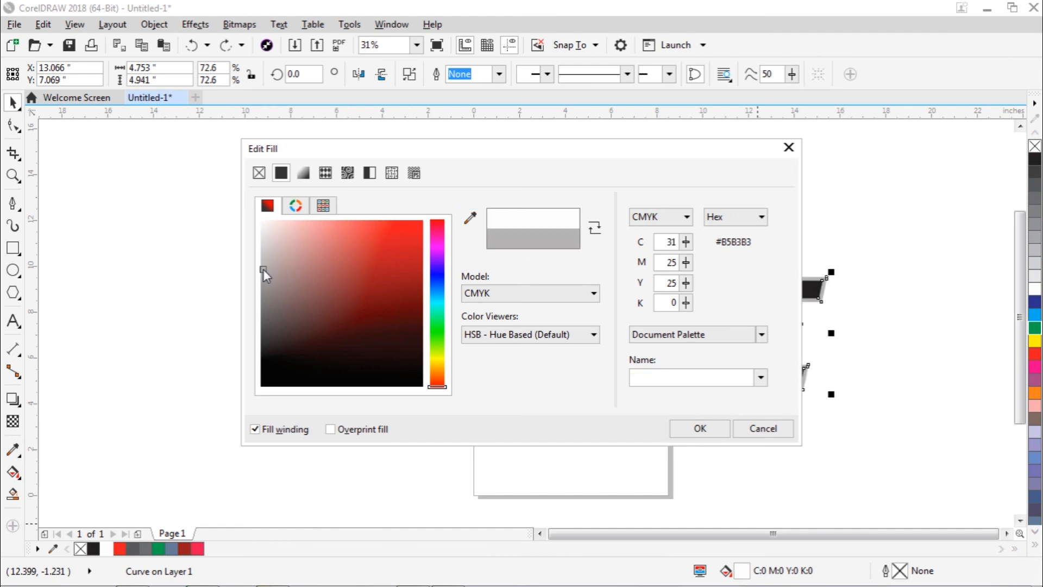
left_click(708, 429)
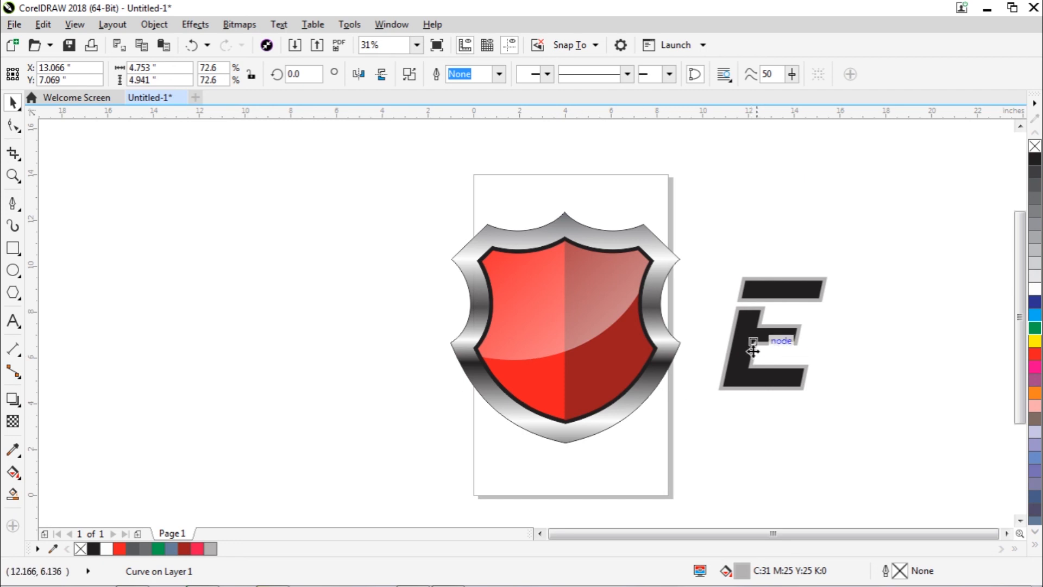
left_click(740, 298)
left_click(877, 370)
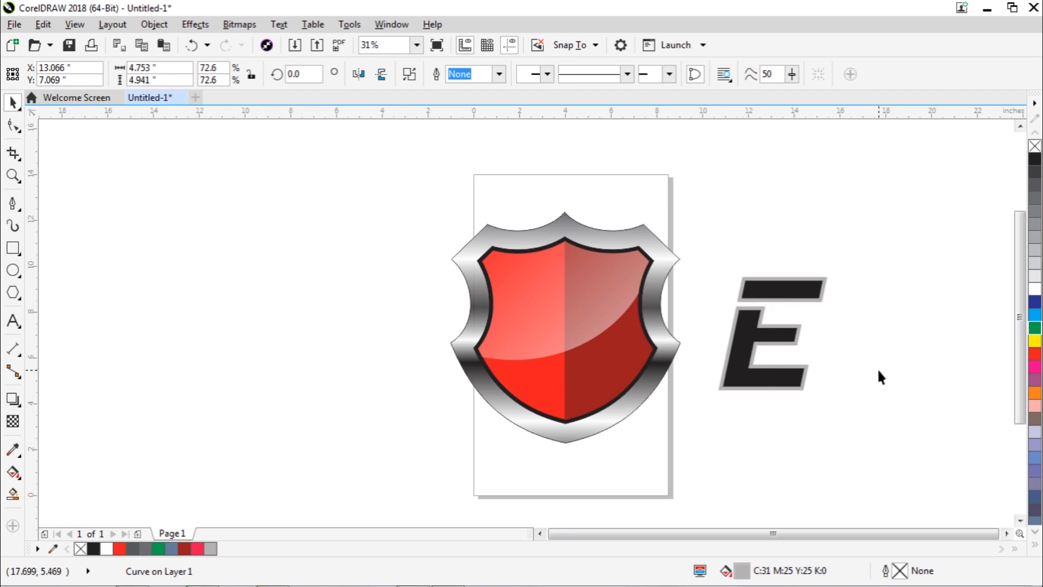
Step: Copy the metallic fountain fill from the shield's outer border to the letter E's outline object
left_click(797, 336)
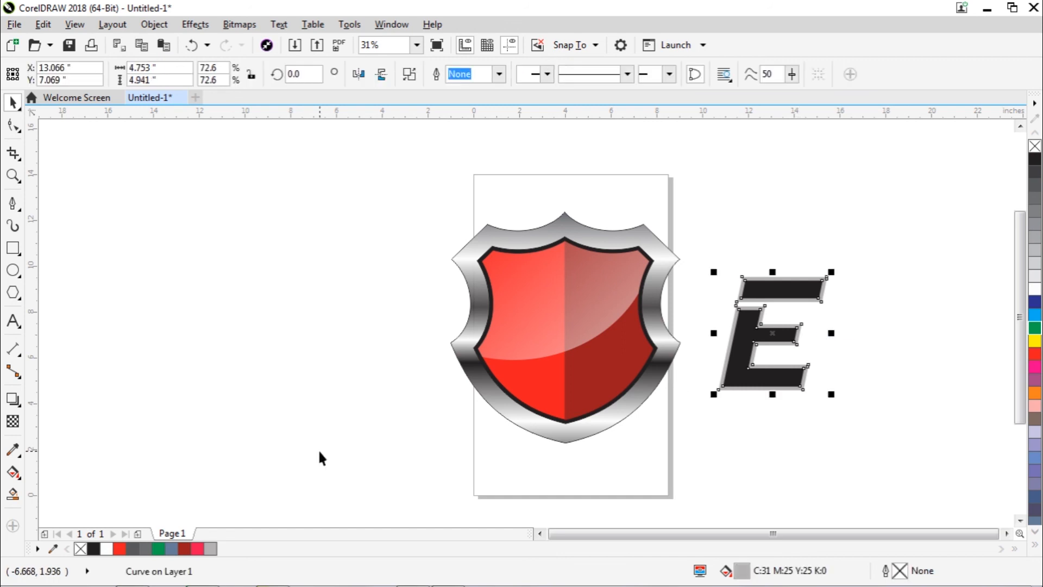
left_click(13, 474)
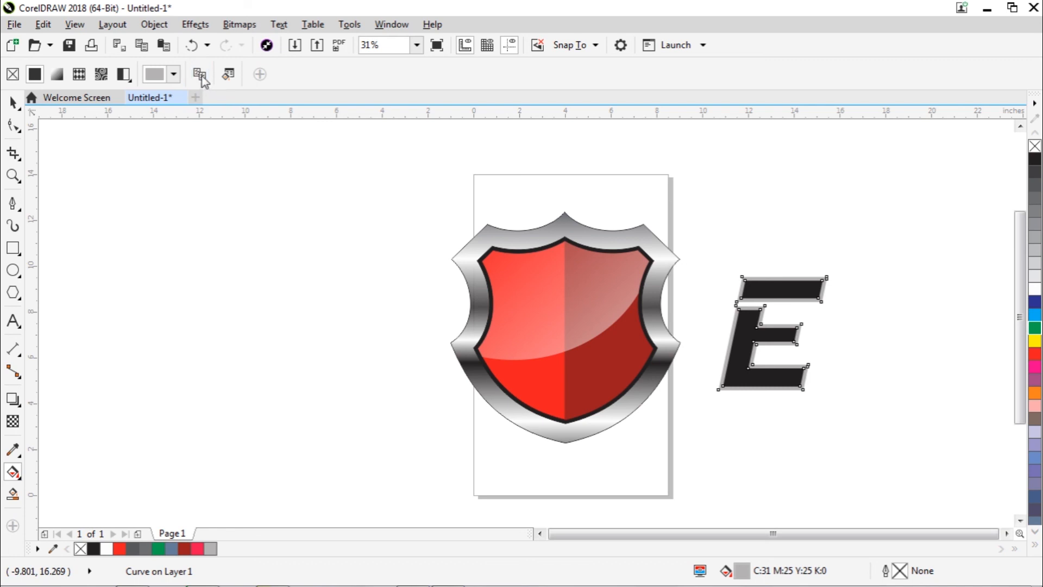
left_click(575, 234)
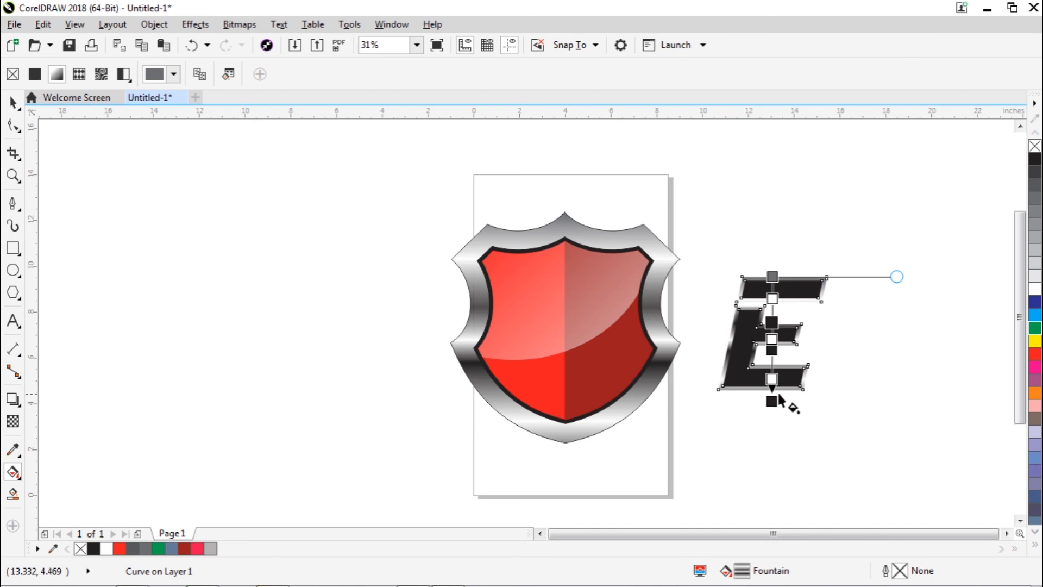
Step: Stretch the E outline's gradient on a slight slant from above to below the letter, and move the lower white stop to 65% and upper black to 36%
left_click_drag(771, 401, 745, 474)
left_click_drag(772, 278, 789, 132)
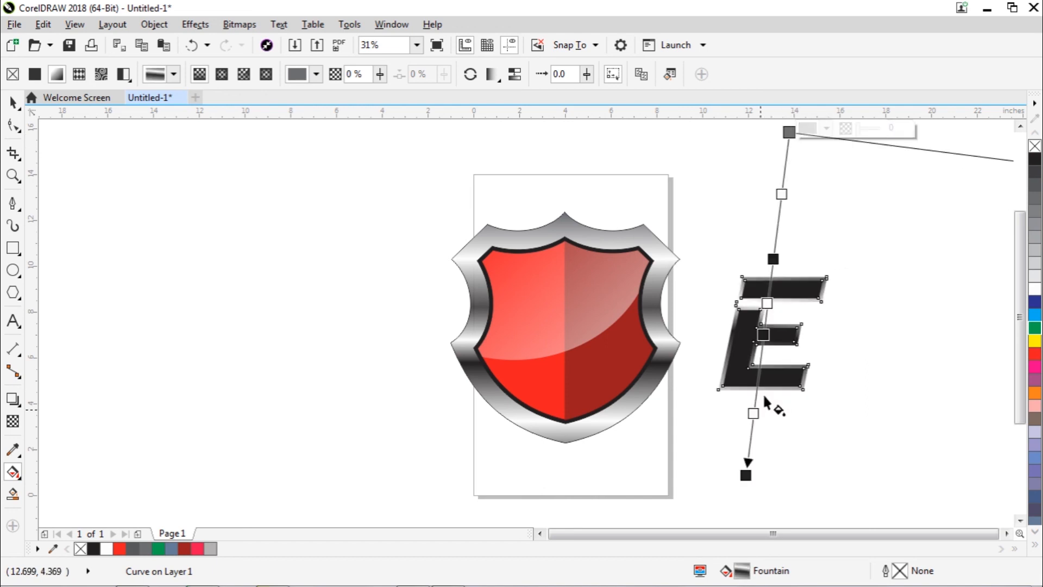
left_click_drag(752, 412, 760, 355)
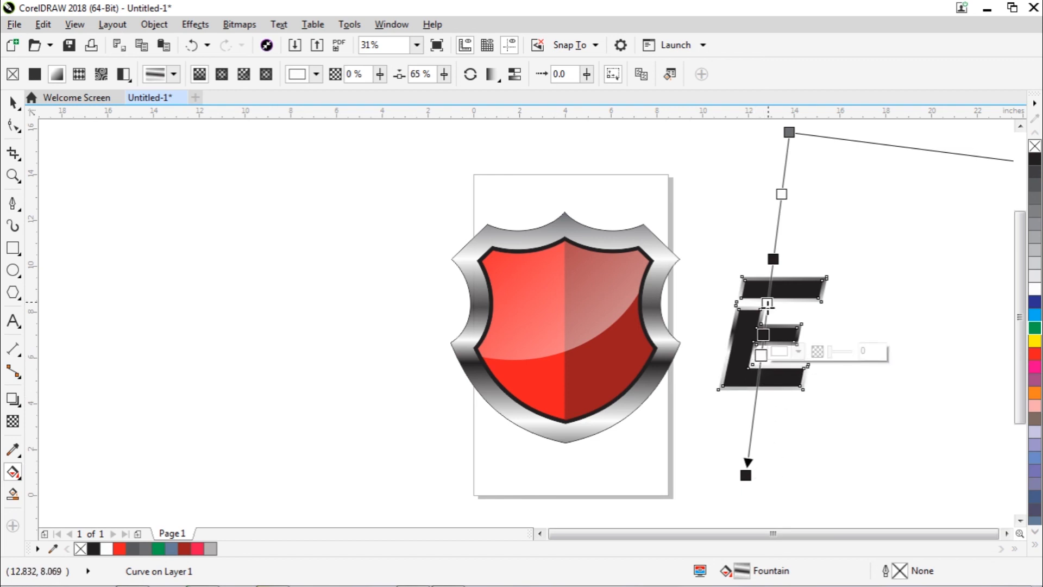
double_click(767, 303)
mouse_move(772, 259)
left_mouse_down()
mouse_move(770, 276)
mouse_move(773, 255)
left_mouse_up()
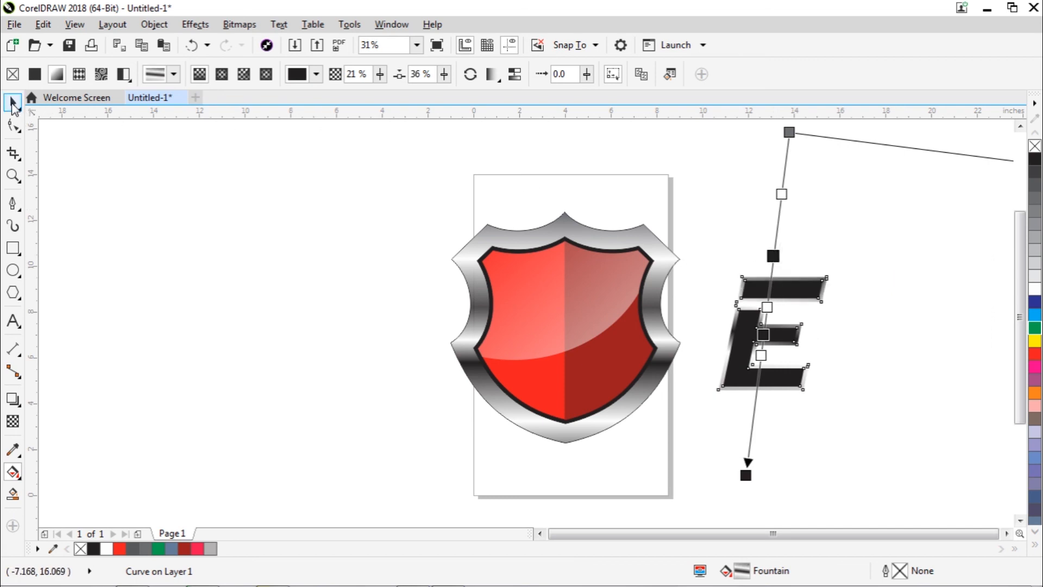
Step: Move the letter E together with its outline onto the middle of the shield, centred at about X 4.232", Y 7.422"
left_click(13, 103)
left_click_drag(870, 505, 710, 214)
left_click_drag(795, 344, 592, 334)
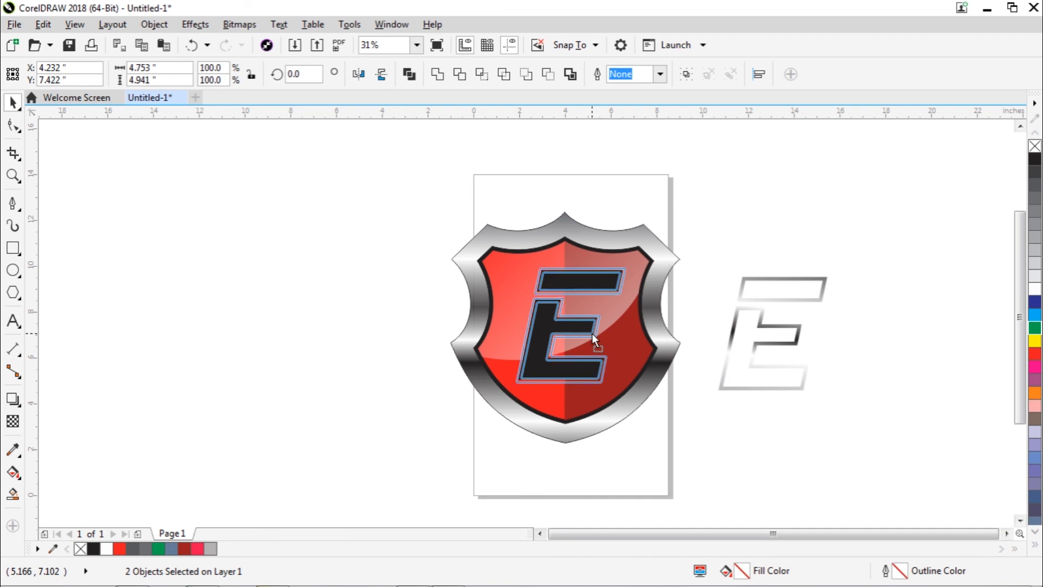
left_click(836, 341)
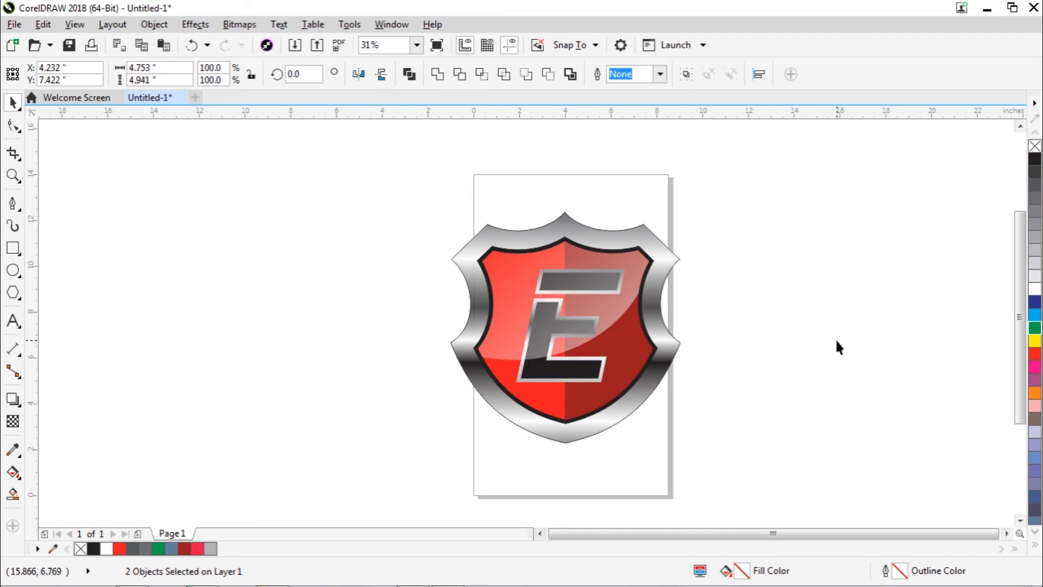
Step: Shift the midpoint of the glossy highlight's linear transparency slightly towards the shield's lower right
left_click(624, 304)
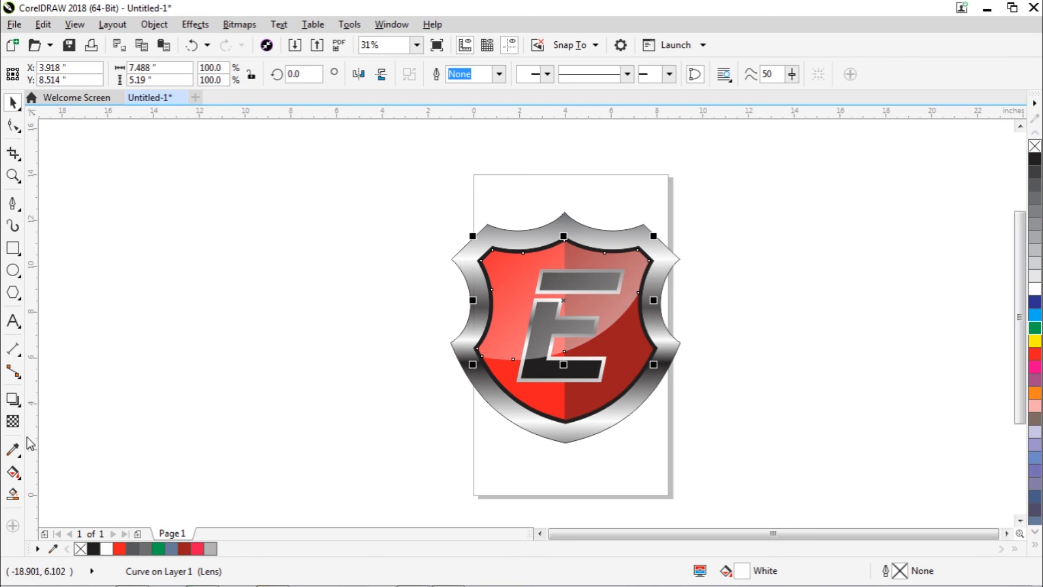
left_click(14, 426)
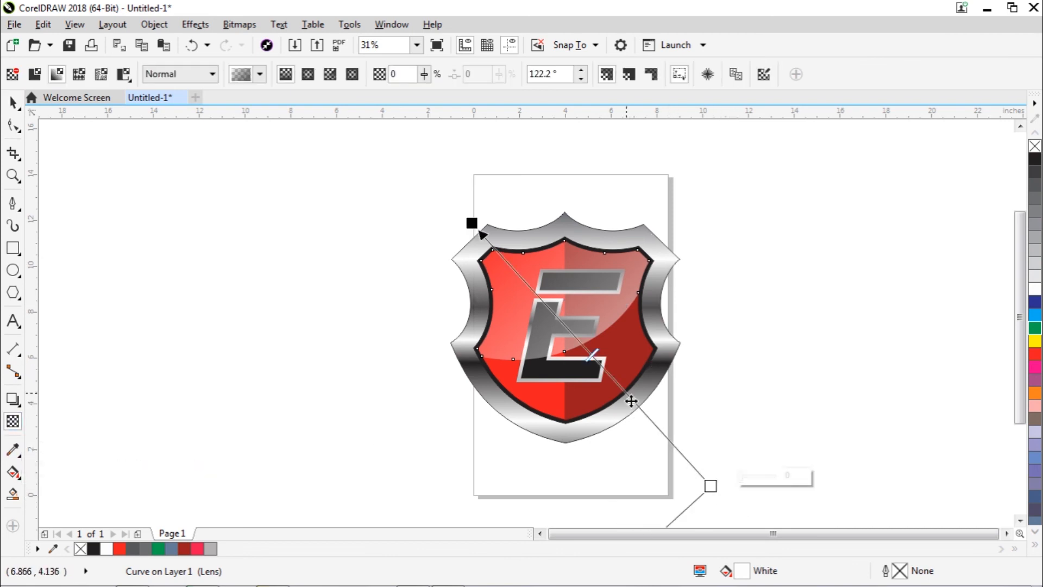
mouse_move(592, 354)
left_mouse_down()
mouse_move(566, 327)
mouse_move(609, 365)
left_mouse_up()
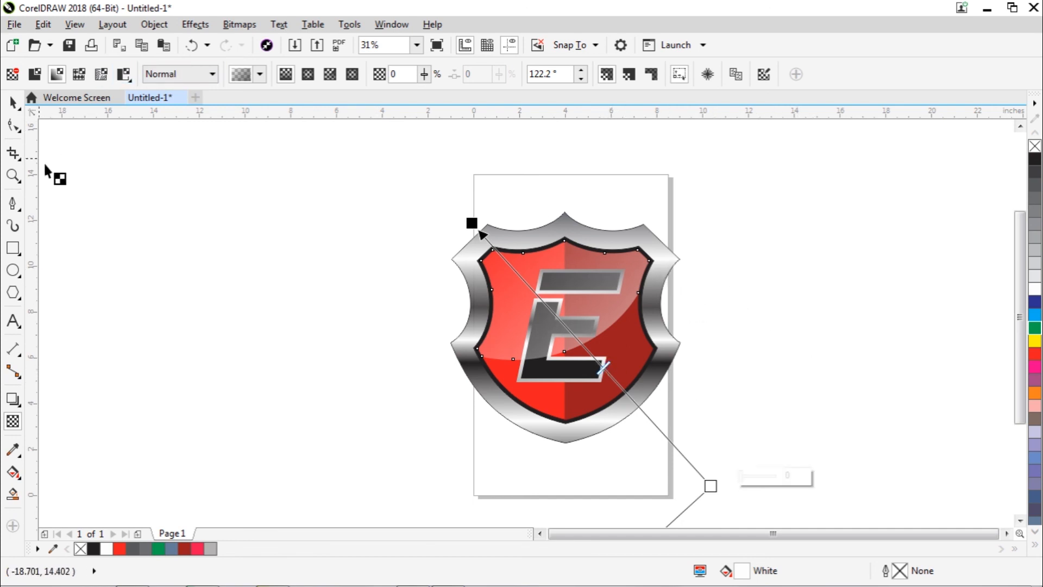
left_click(14, 102)
left_click(271, 295)
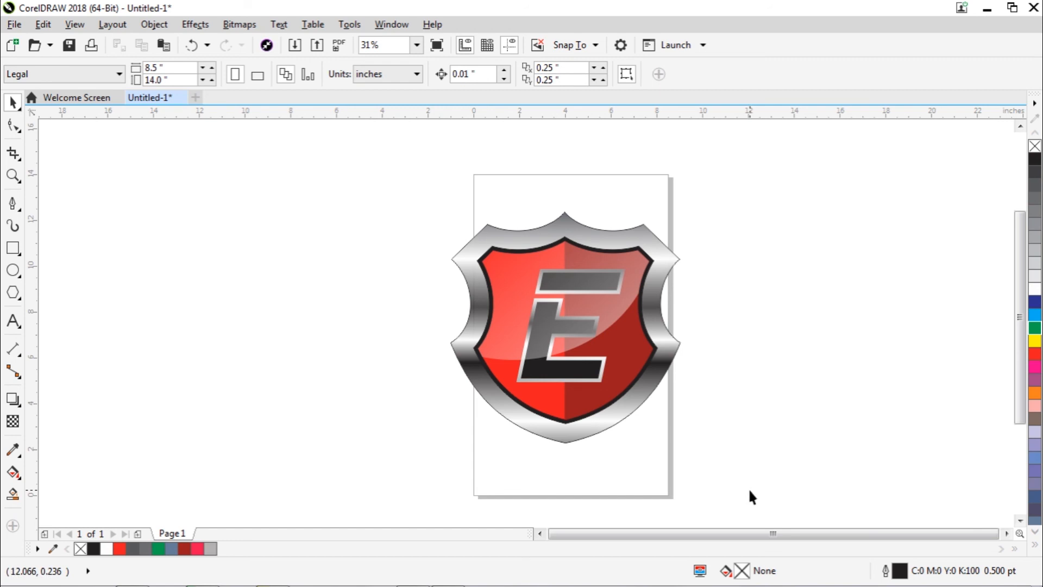
scroll(750, 491, "up", 1)
scroll(987, 360, "up", 3)
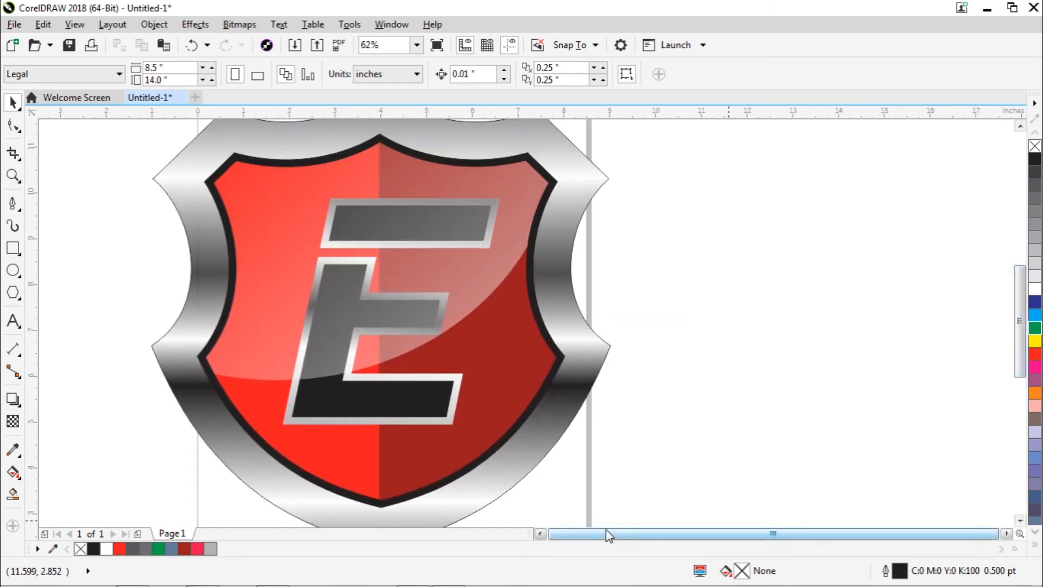
scroll(703, 485, "down", 1)
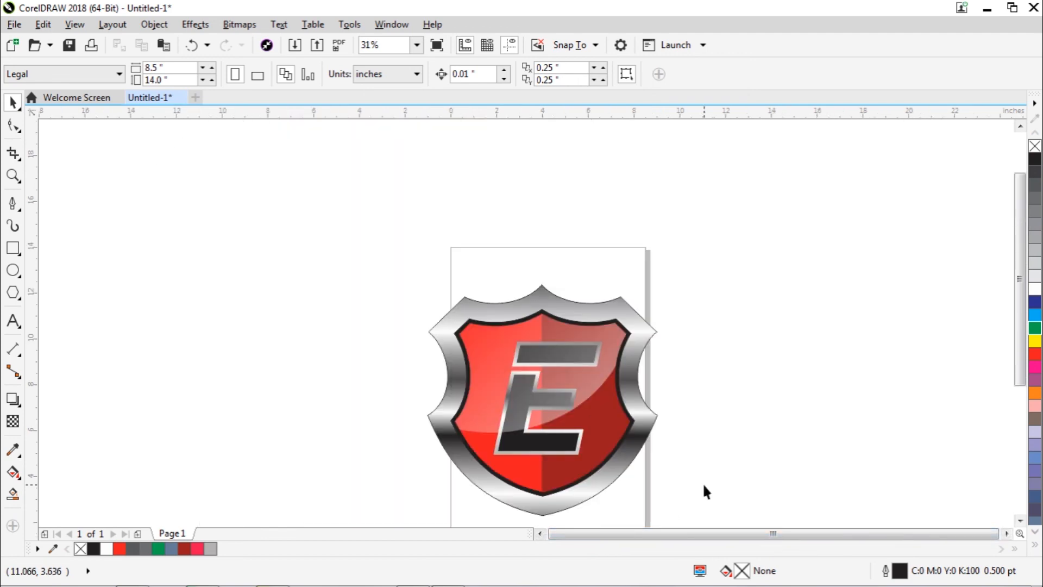
left_click_drag(1020, 278, 1021, 293)
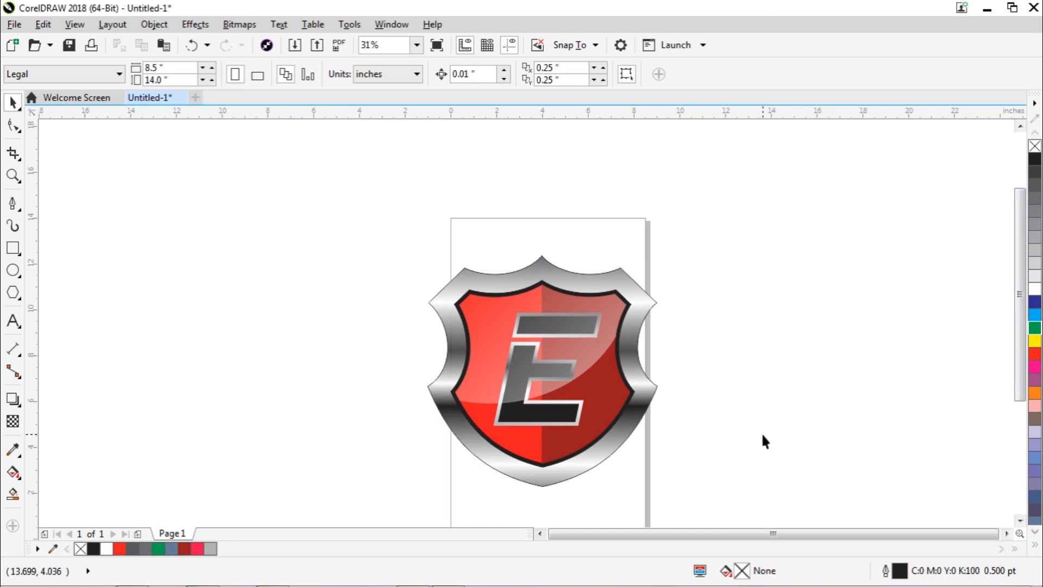
left_click_drag(1021, 266, 1024, 292)
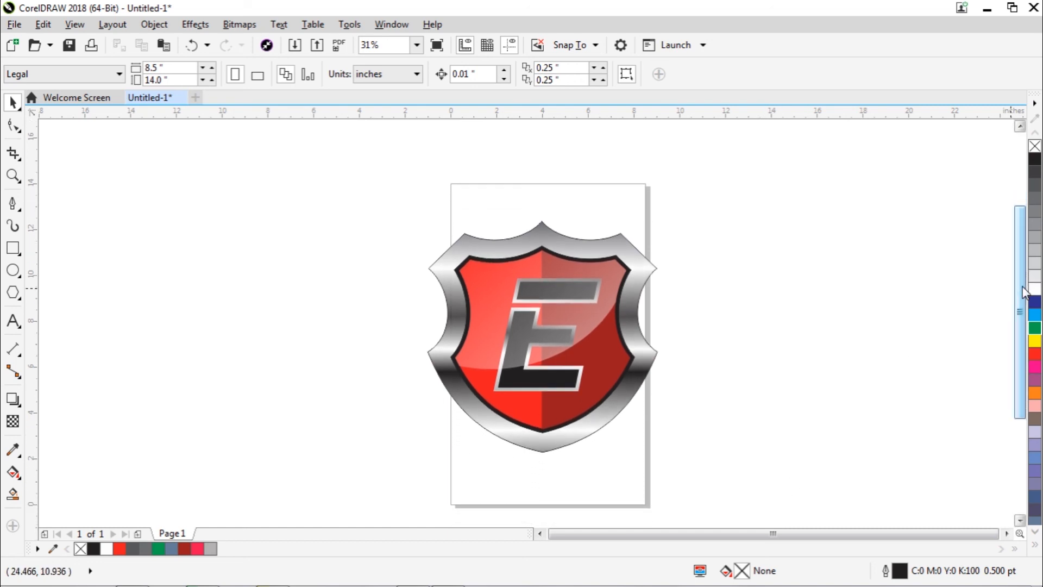